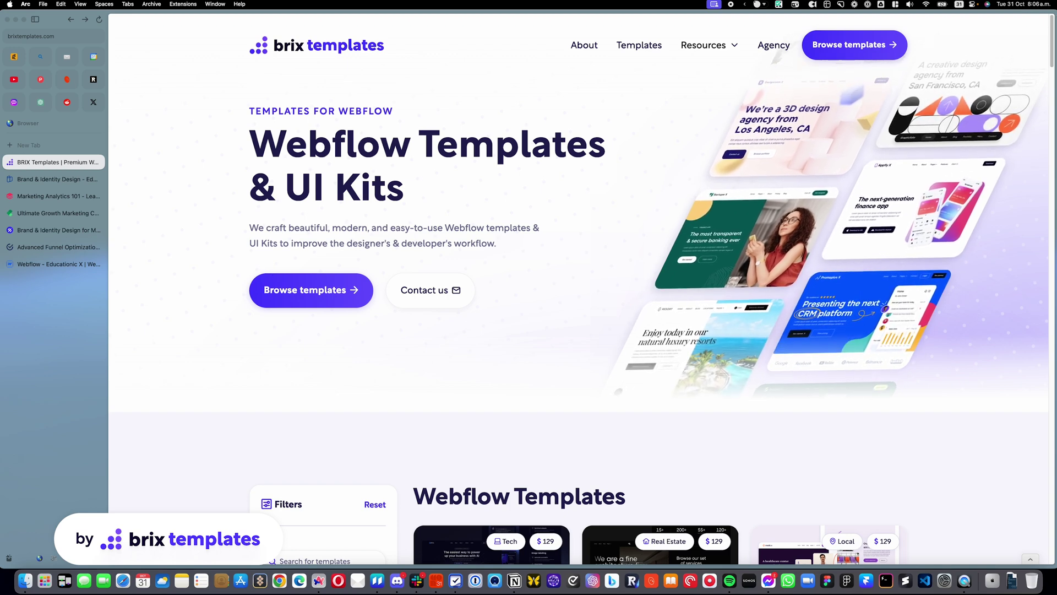
Step: Bring up the plain-text note of course delivery methods, highlight the Download Course entry, and return to the browser
click(567, 223)
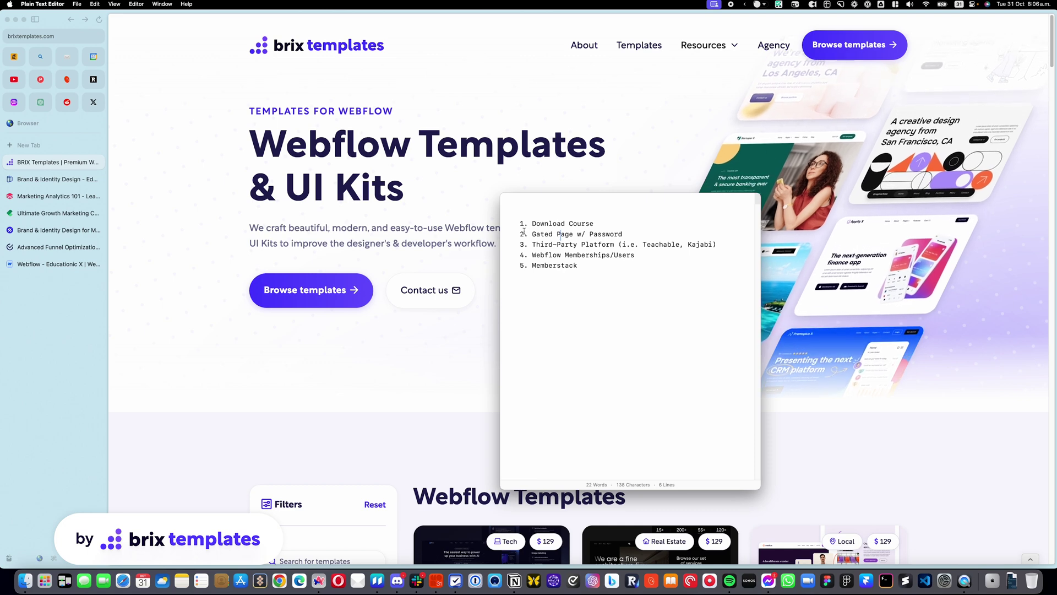
drag(519, 223, 592, 223)
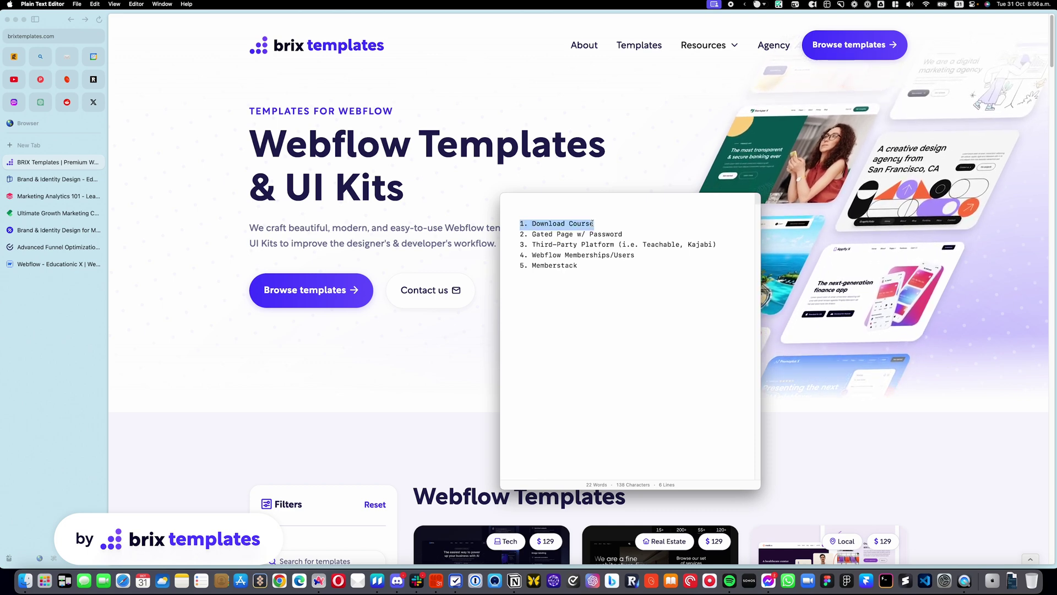
triple_click(554, 264)
click(564, 241)
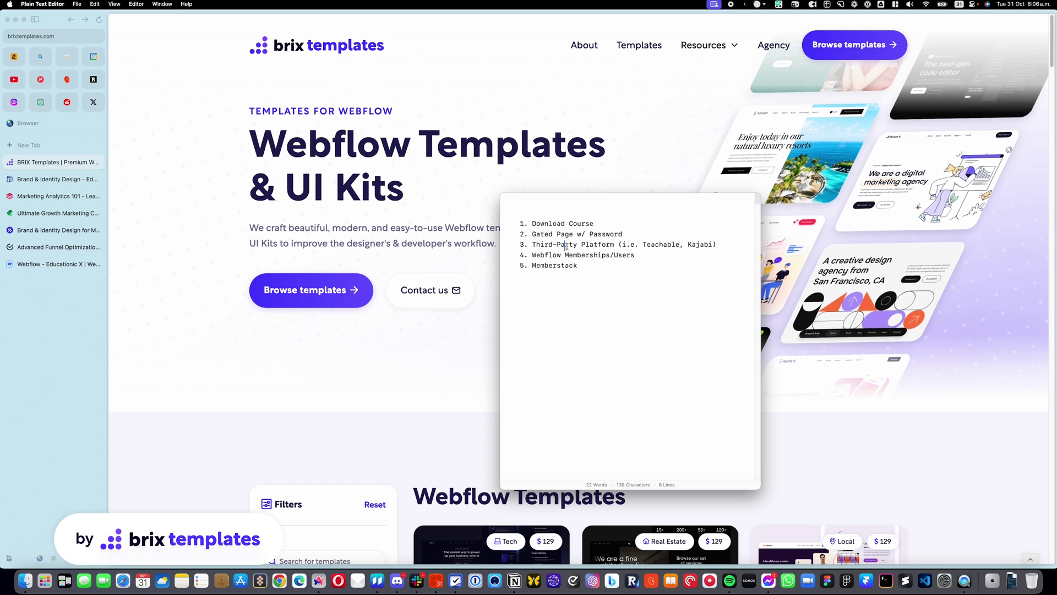
triple_click(570, 225)
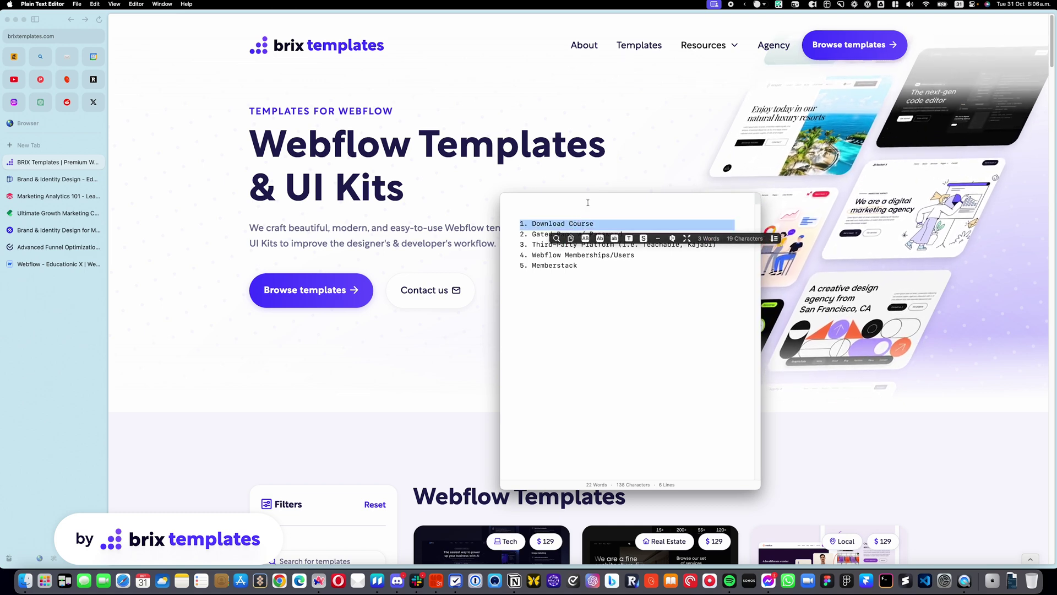
click(489, 152)
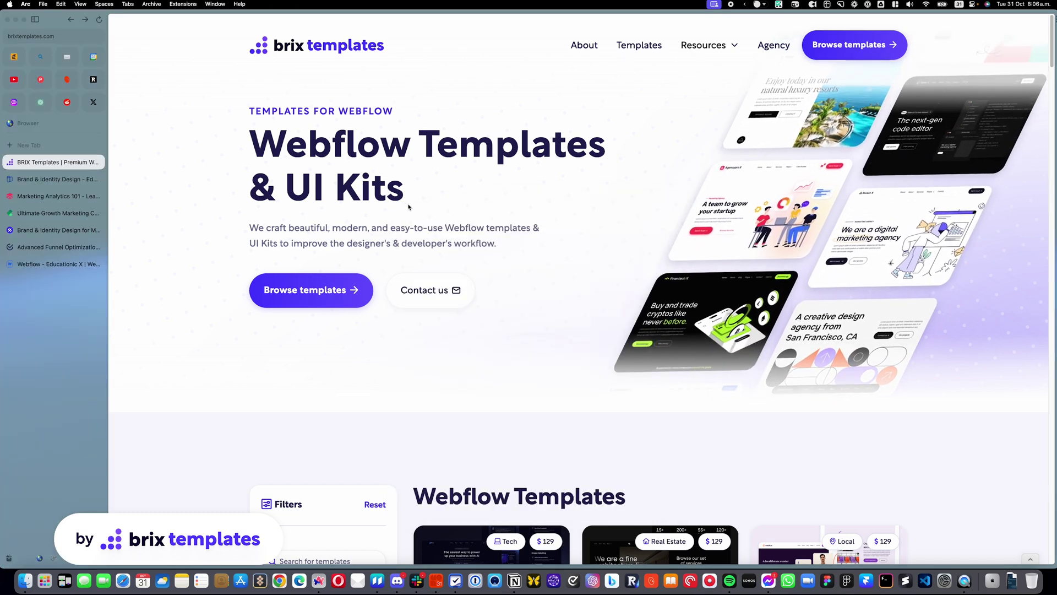
Step: Review the open course template pages from Brand & Identity Design through Advanced Funnel Optimization
click(40, 183)
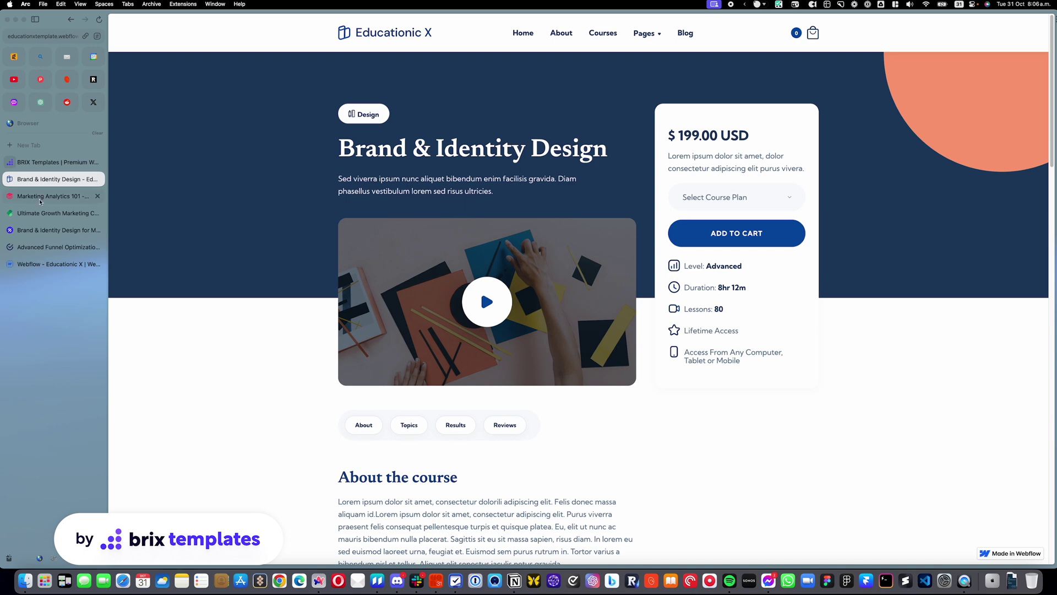
click(40, 199)
click(40, 213)
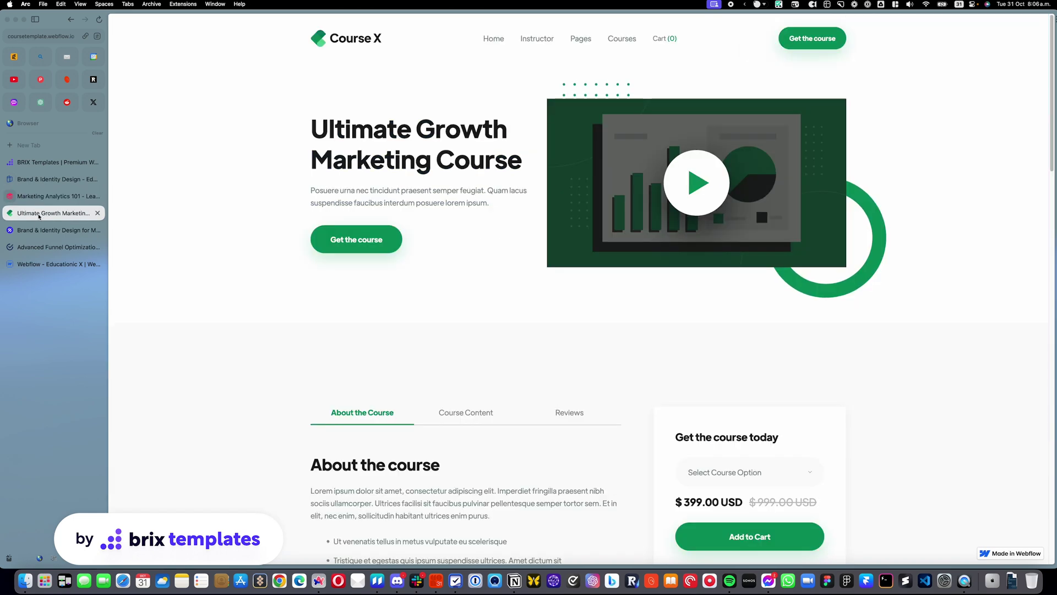
click(40, 230)
click(34, 249)
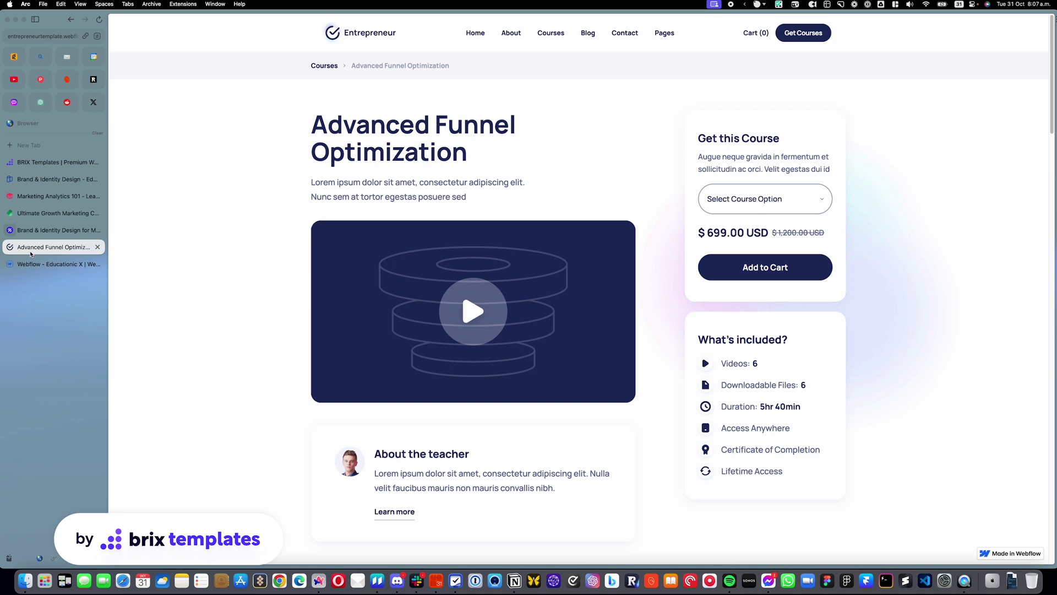
Step: Show the Educationic X Brand & Identity Design page and check the Download Course entry in the text note
click(61, 179)
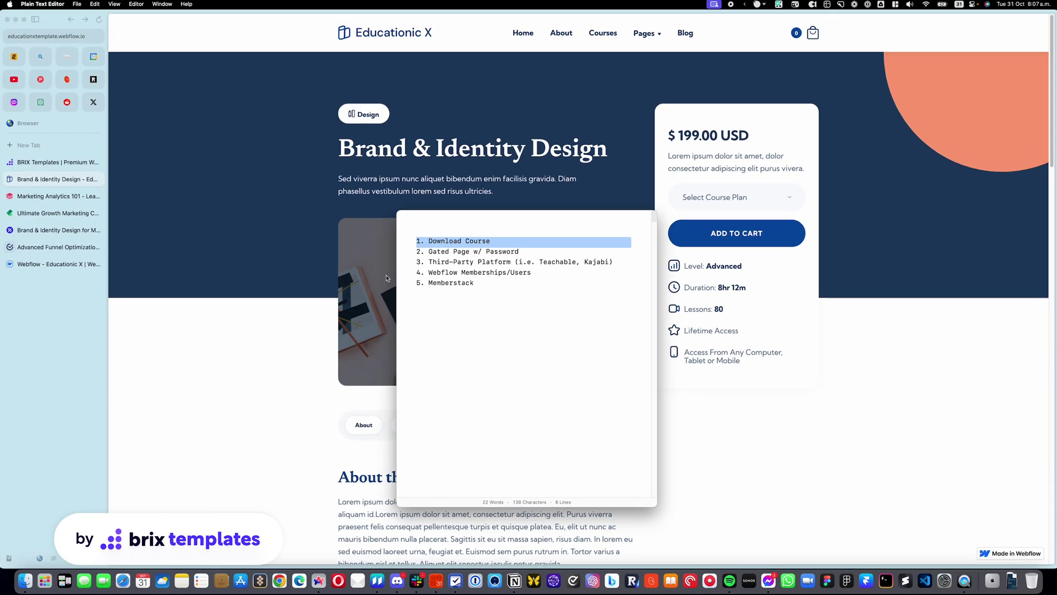
click(444, 243)
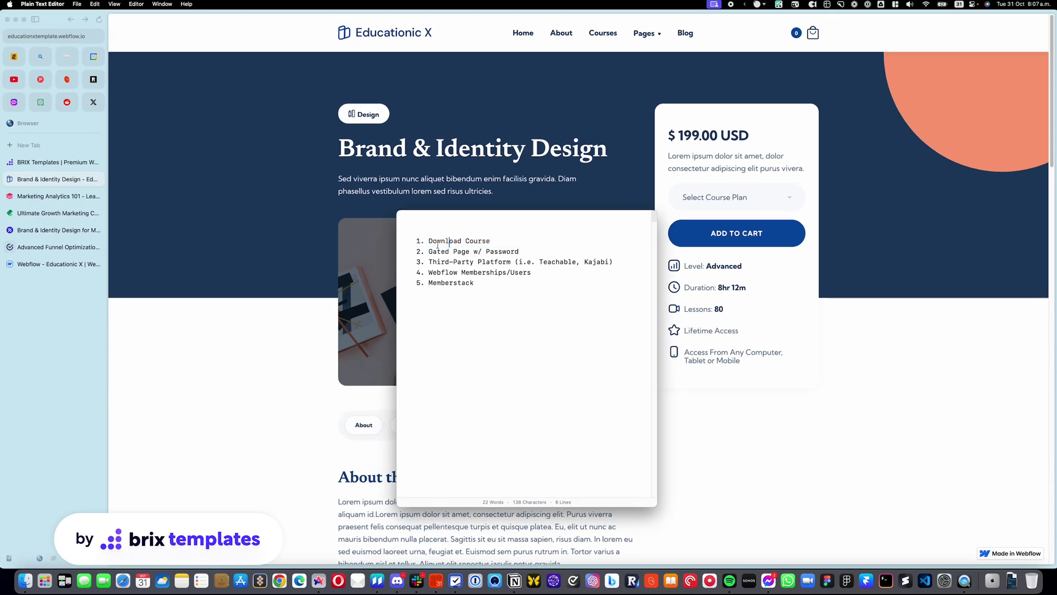
click(252, 215)
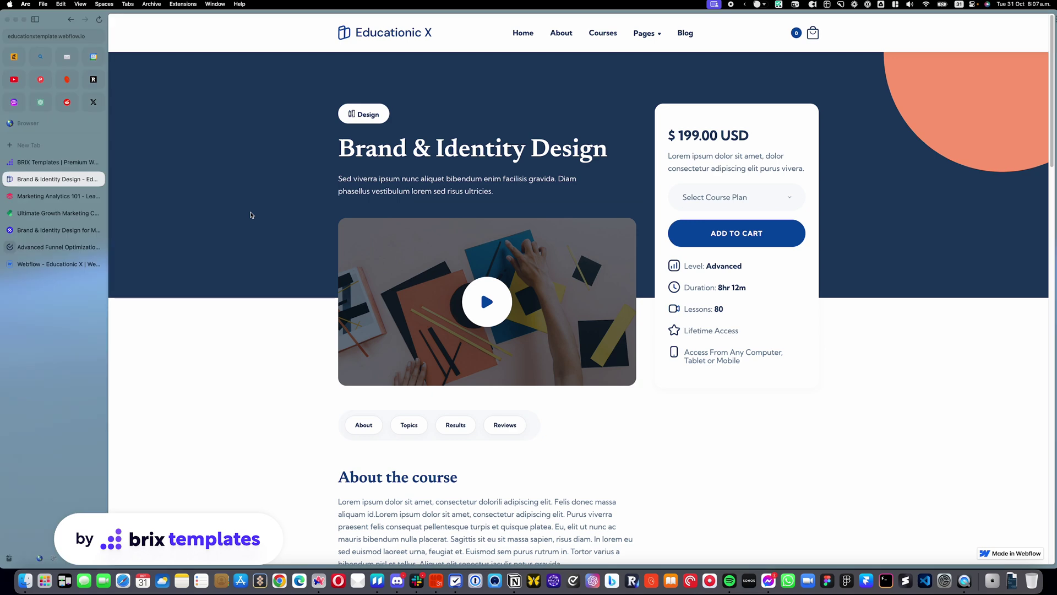
Step: Open the Web Design & Development course in the Educationic X ecommerce courses and set its product type to Digital
click(66, 264)
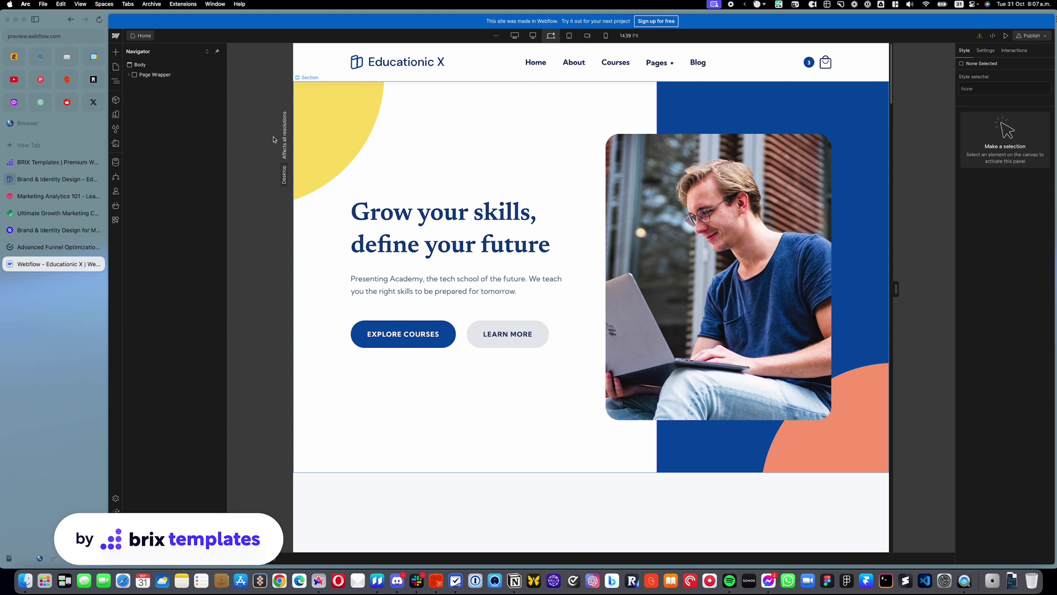
click(118, 207)
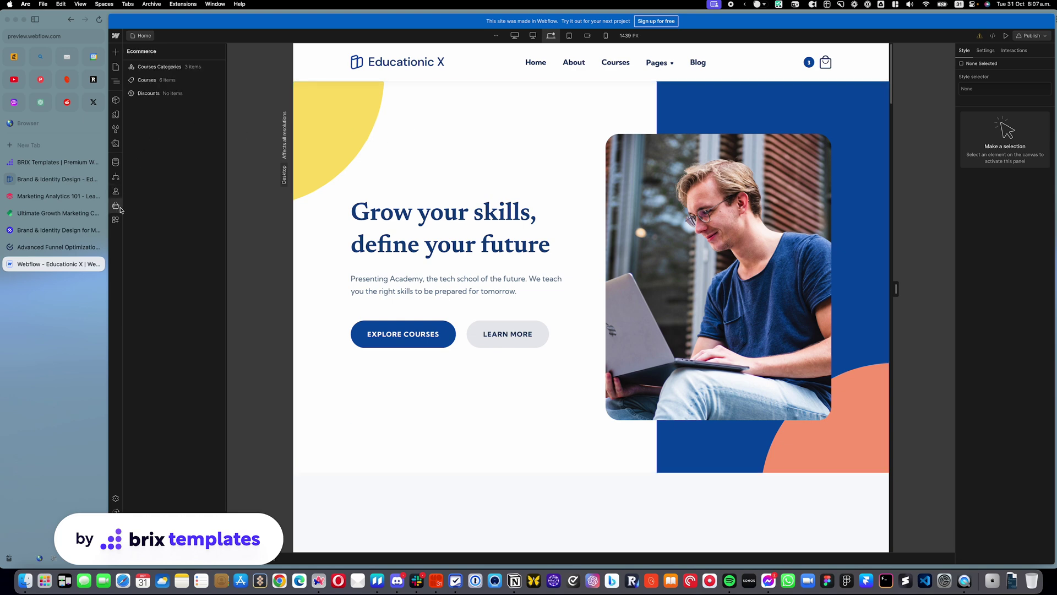
click(148, 81)
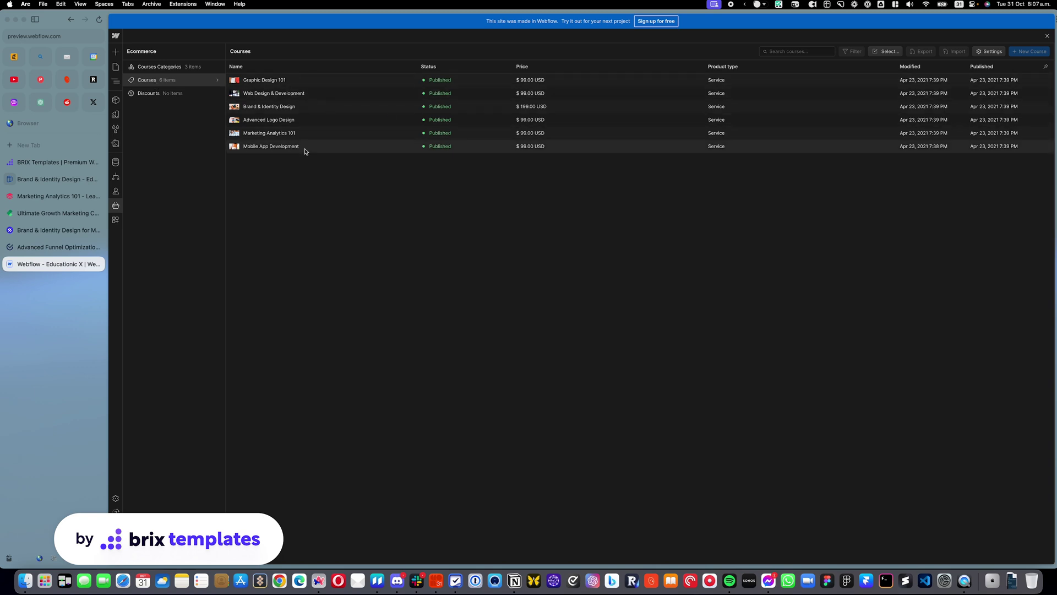
click(297, 93)
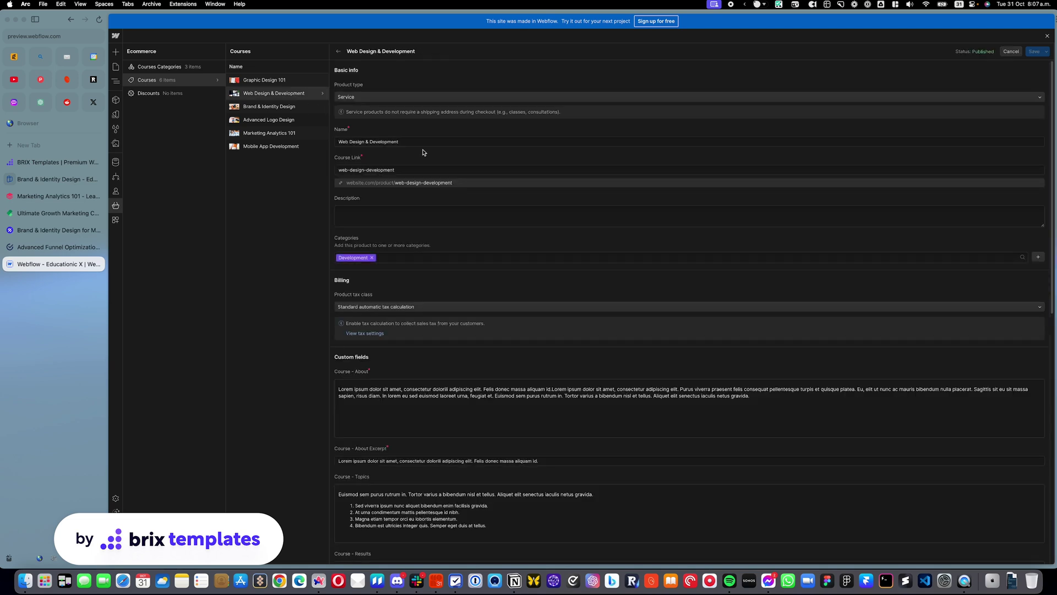
click(362, 97)
click(362, 122)
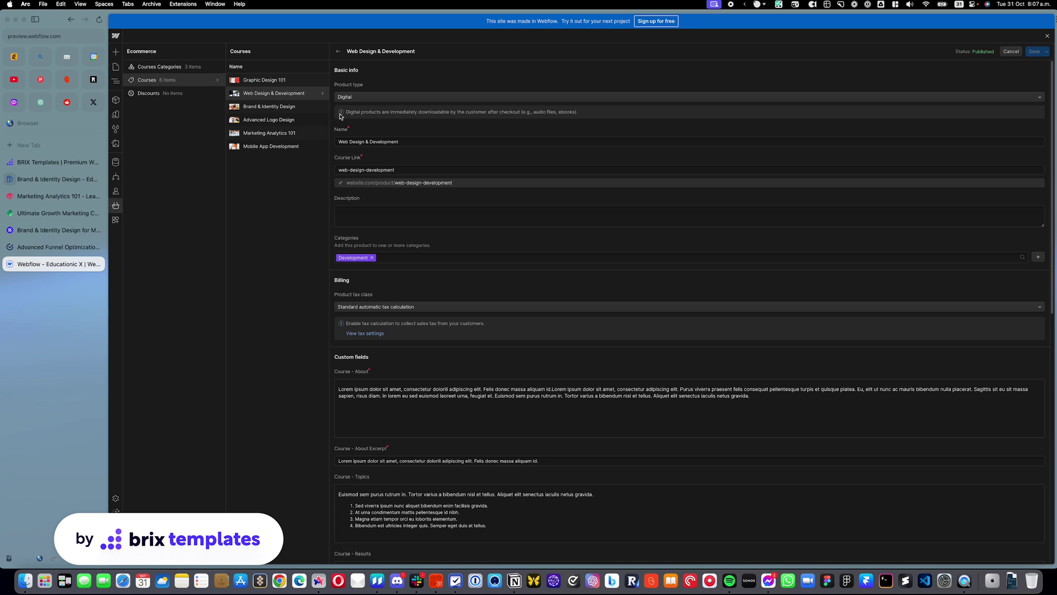
scroll(385, 193, down, 15)
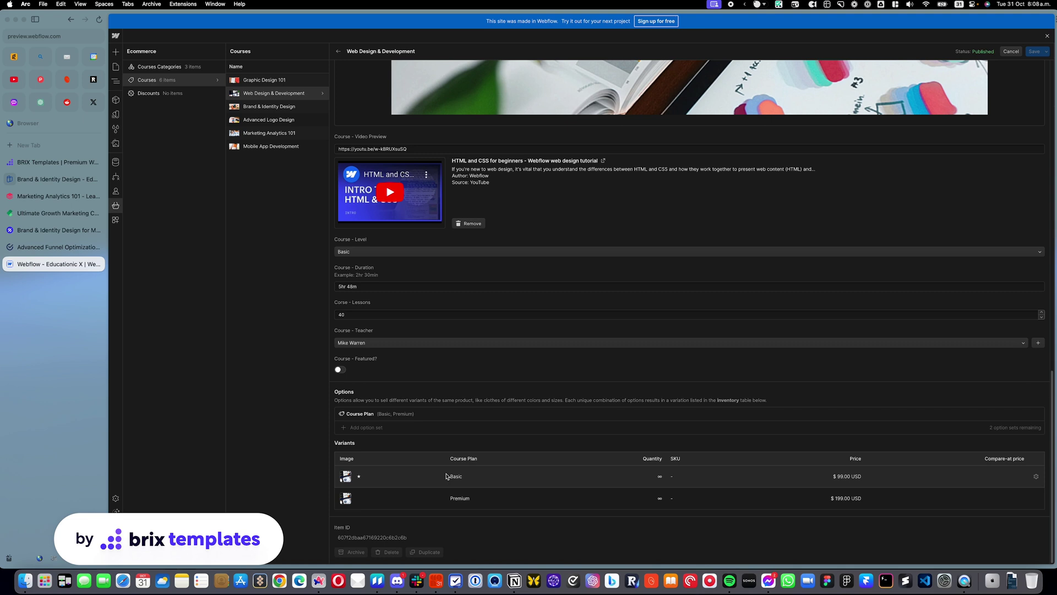
click(479, 476)
scroll(484, 441, down, 3)
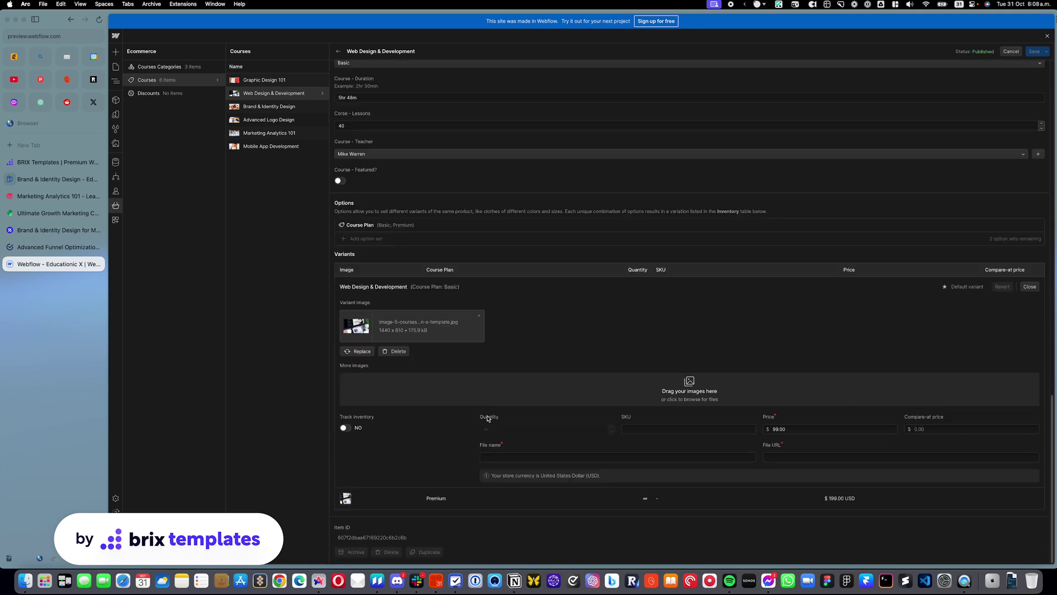
click(496, 456)
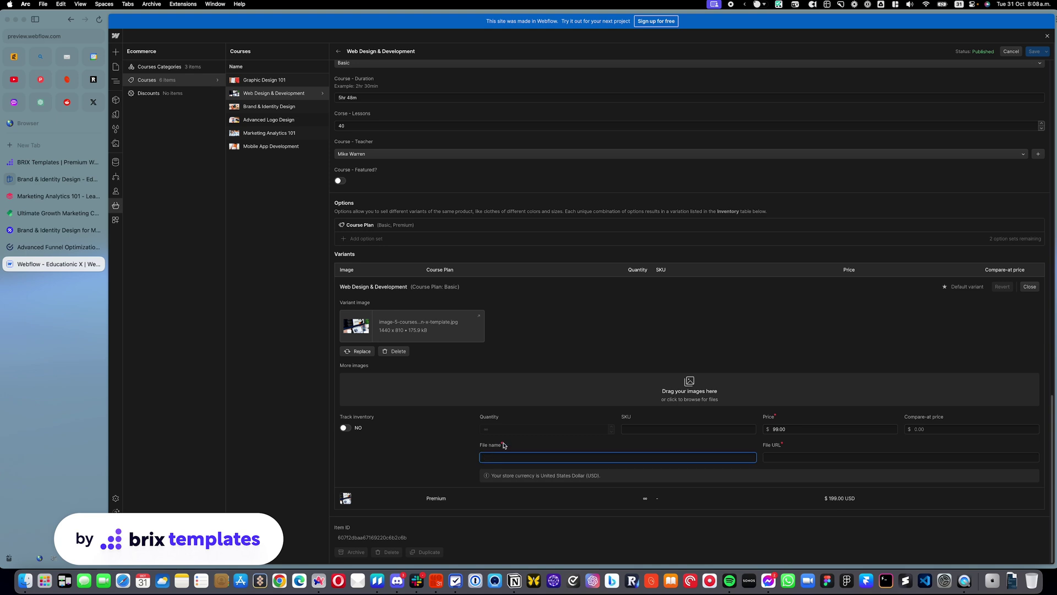
text(Course)
key(super+a)
text(Marketing Cours)
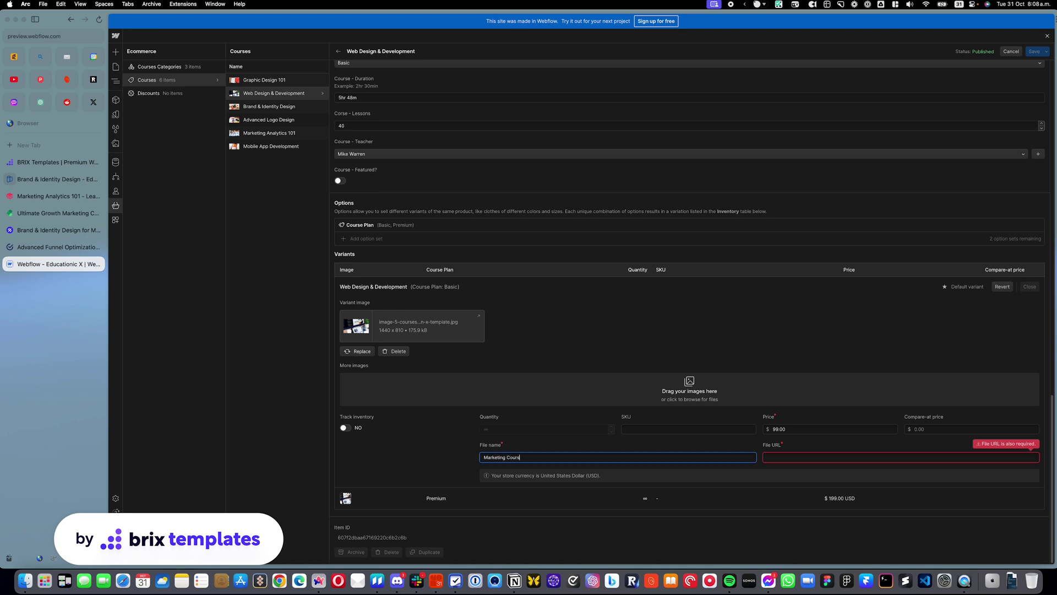
click(767, 457)
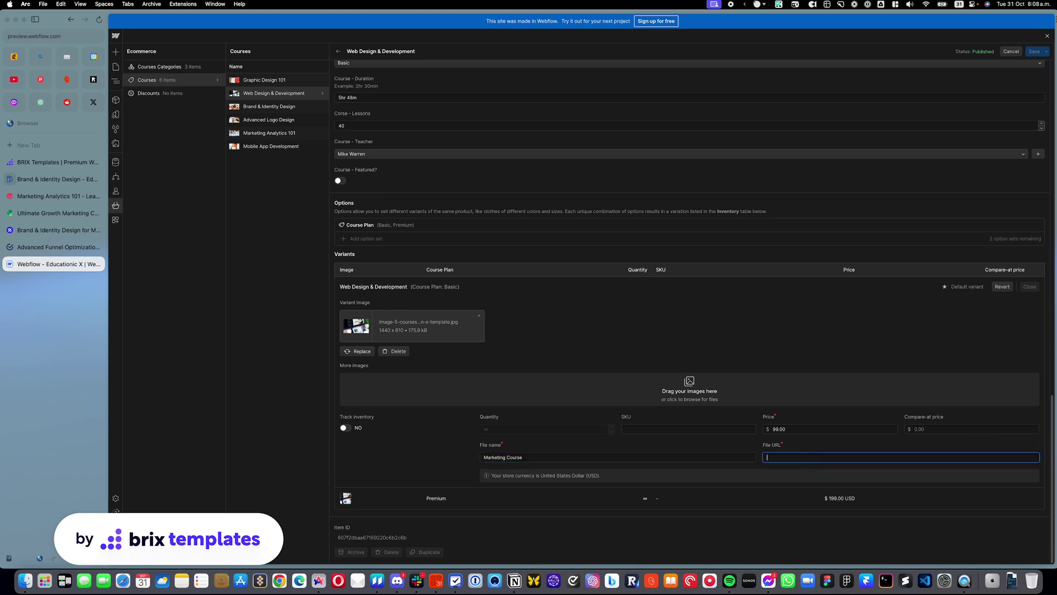
text(https://example.com/farketing-course.zip)
Step: Look through the site's assets and CMS collections, and examine the Basic variant of the Graphic Design 101 ecommerce course
click(116, 143)
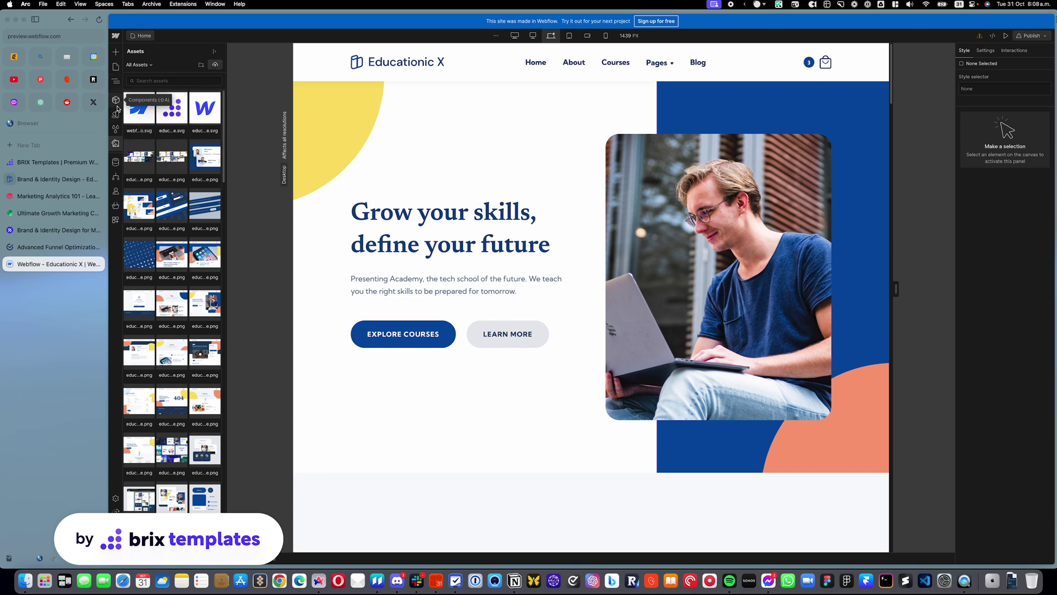
click(115, 160)
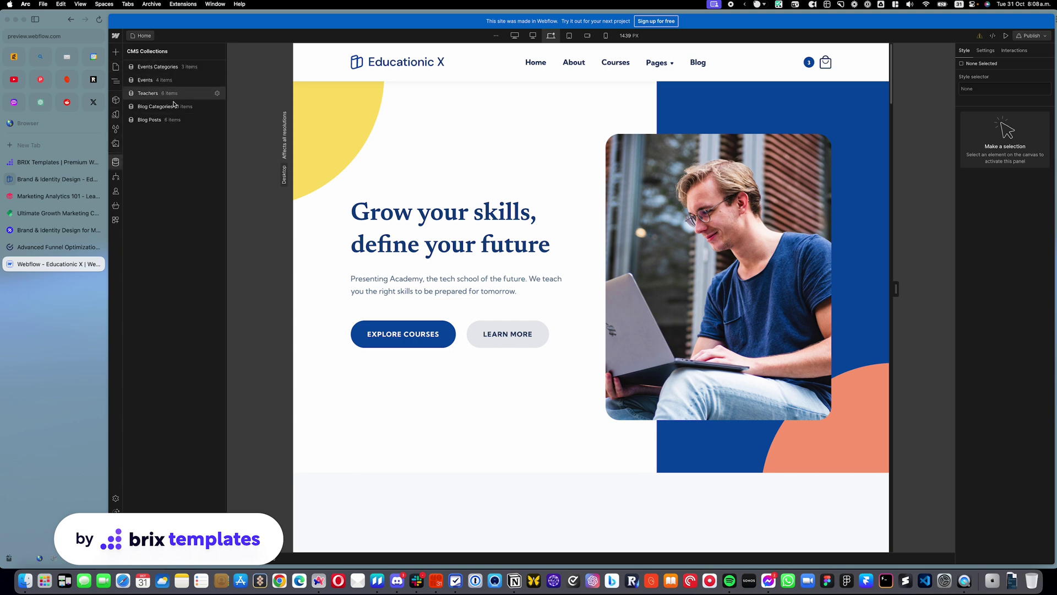
click(115, 205)
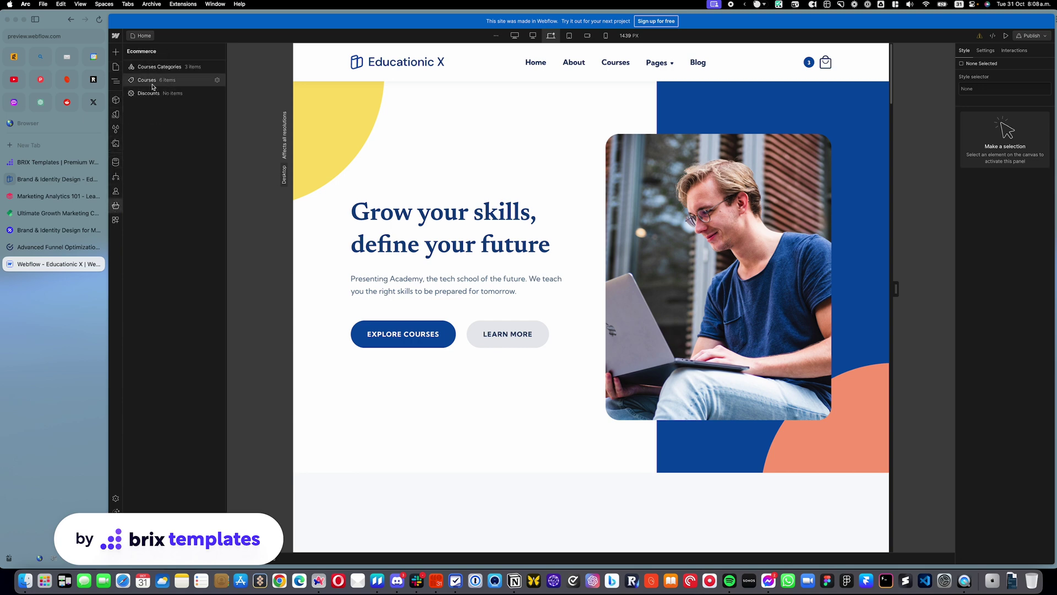
click(154, 82)
click(370, 77)
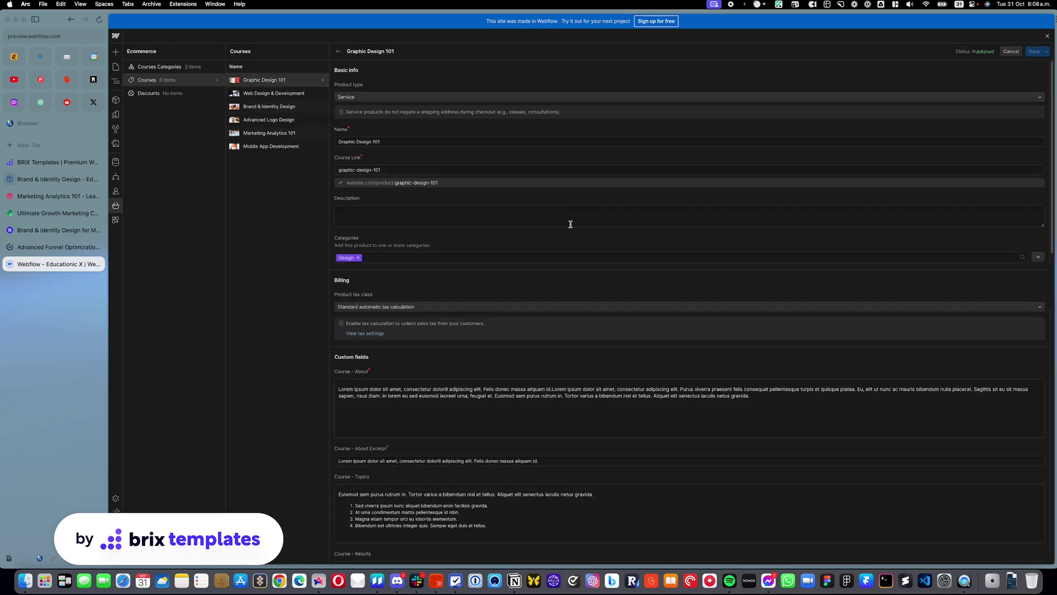
scroll(567, 226, down, 15)
click(578, 477)
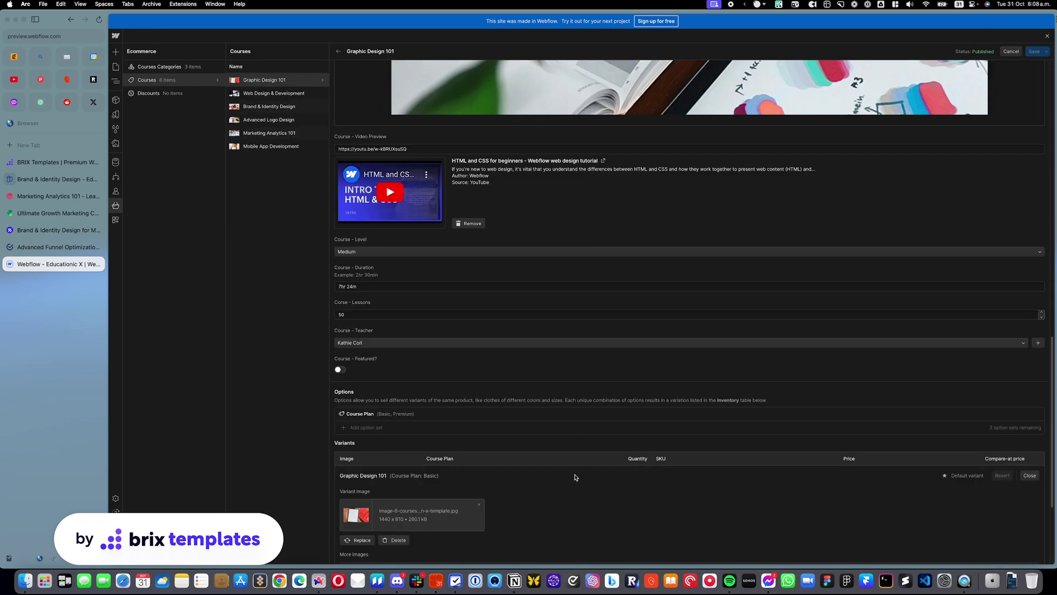
scroll(579, 480, down, 3)
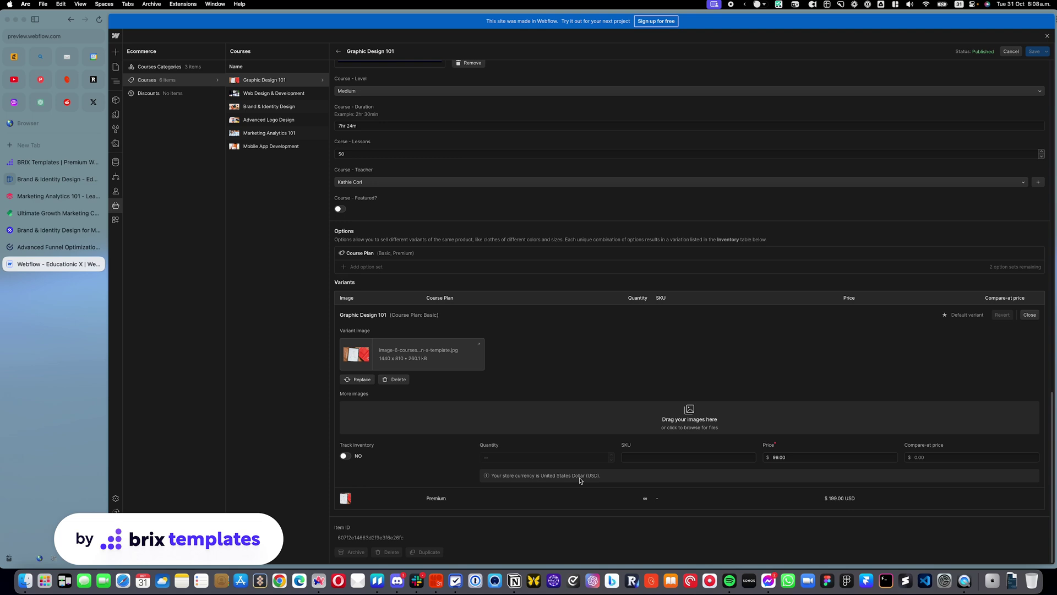
Step: Consult the note of course delivery methods, return to the browser, and close the Graphic Design 101 course
key(ctrl+Up)
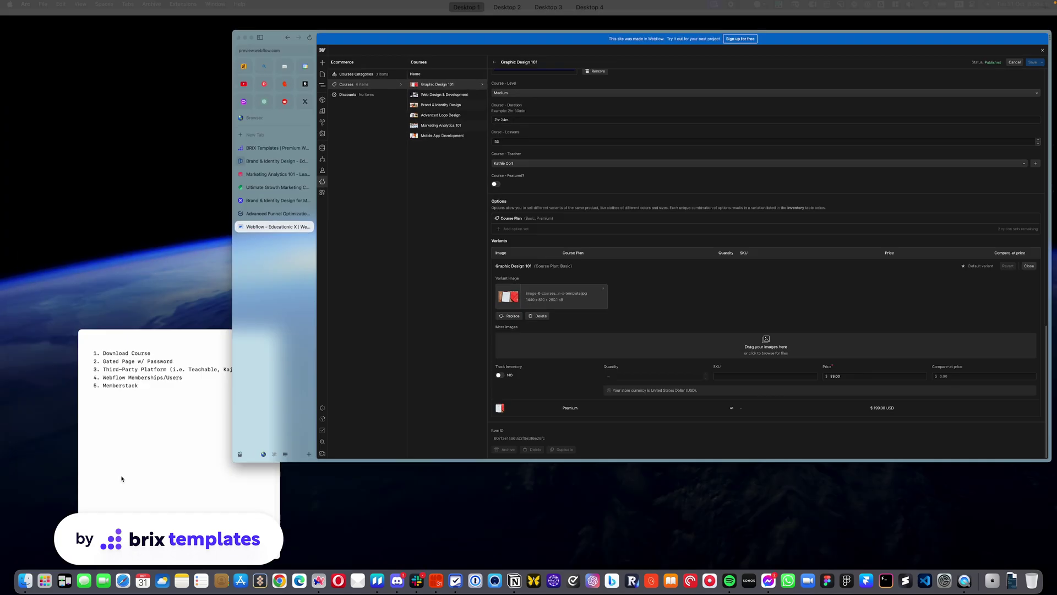
click(91, 477)
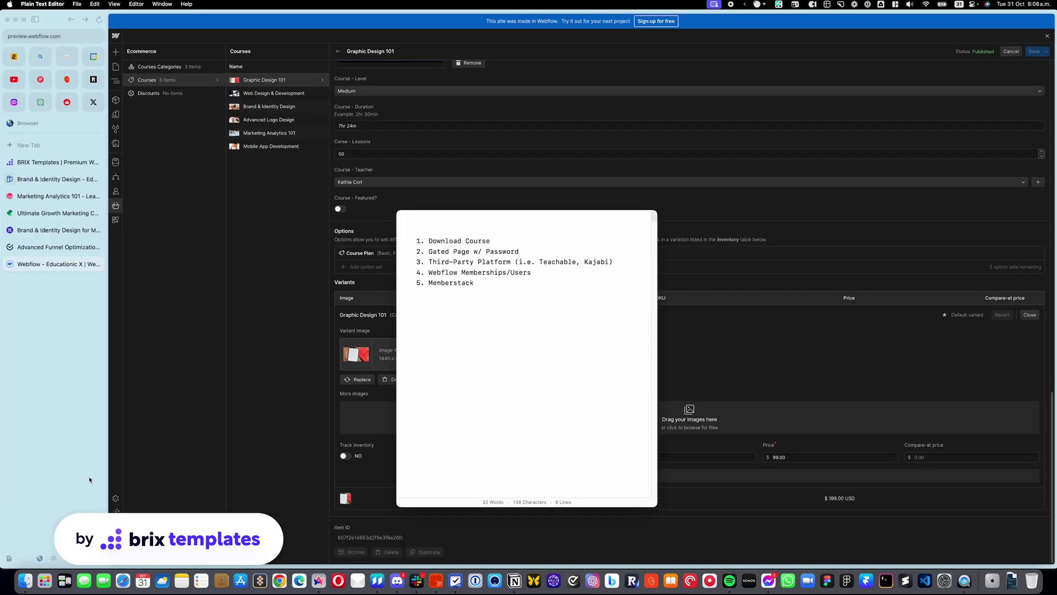
click(1041, 42)
click(1047, 37)
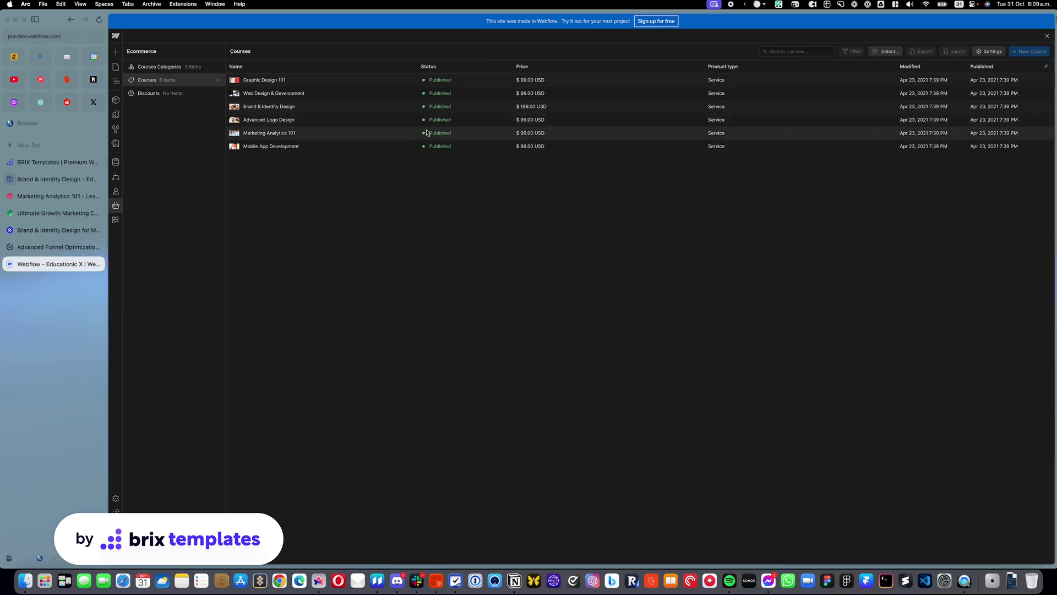
Step: View the Purchased Course page of the Academy template from its sales home page
click(55, 234)
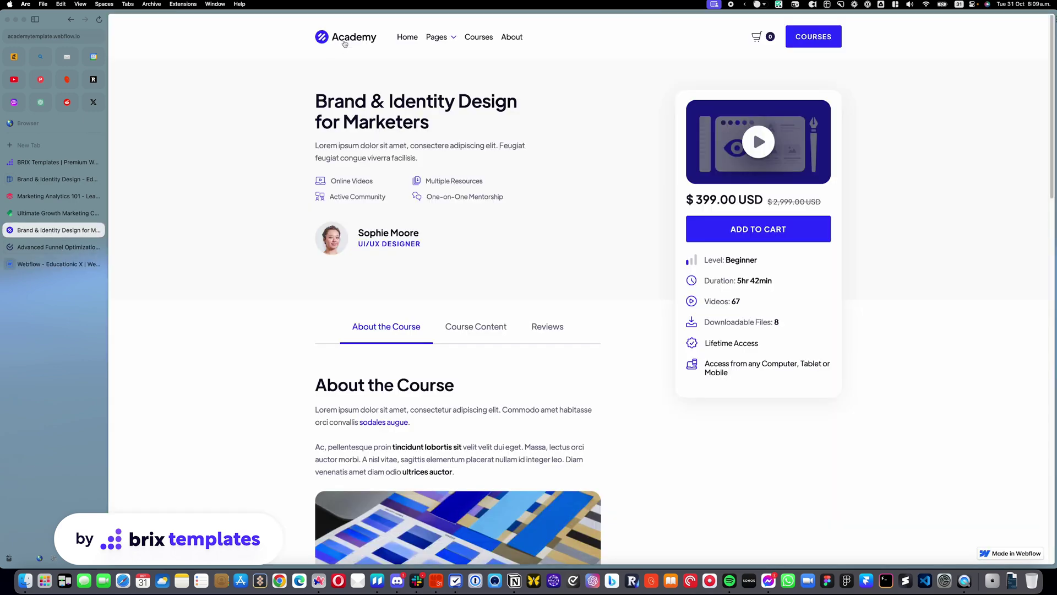
click(344, 40)
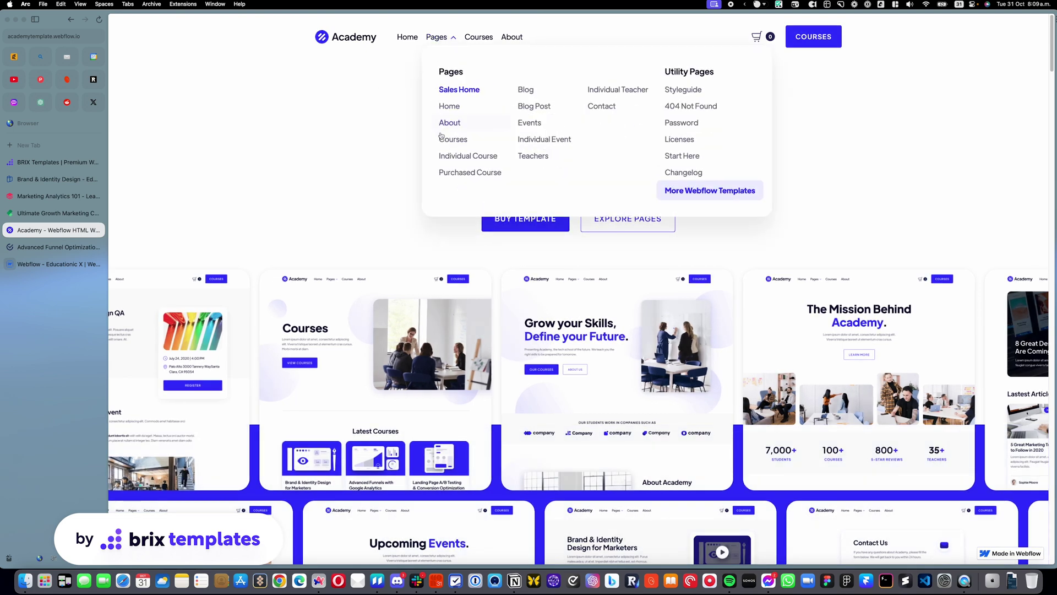
click(468, 175)
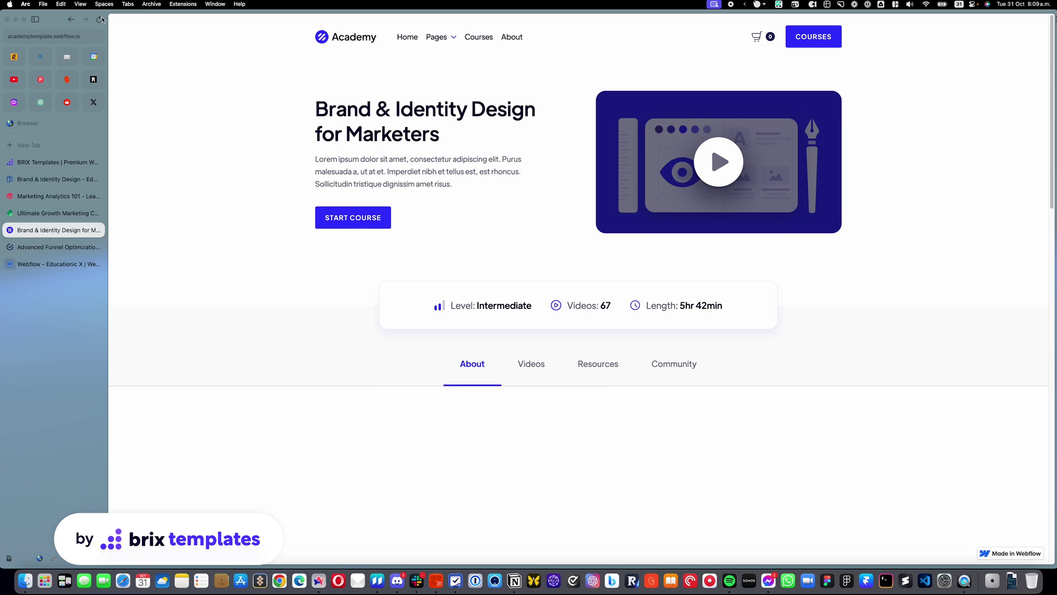
Step: Open the Academy template's purchase page in a new tab and move that tab below the Educationic X Webflow tab
click(76, 20)
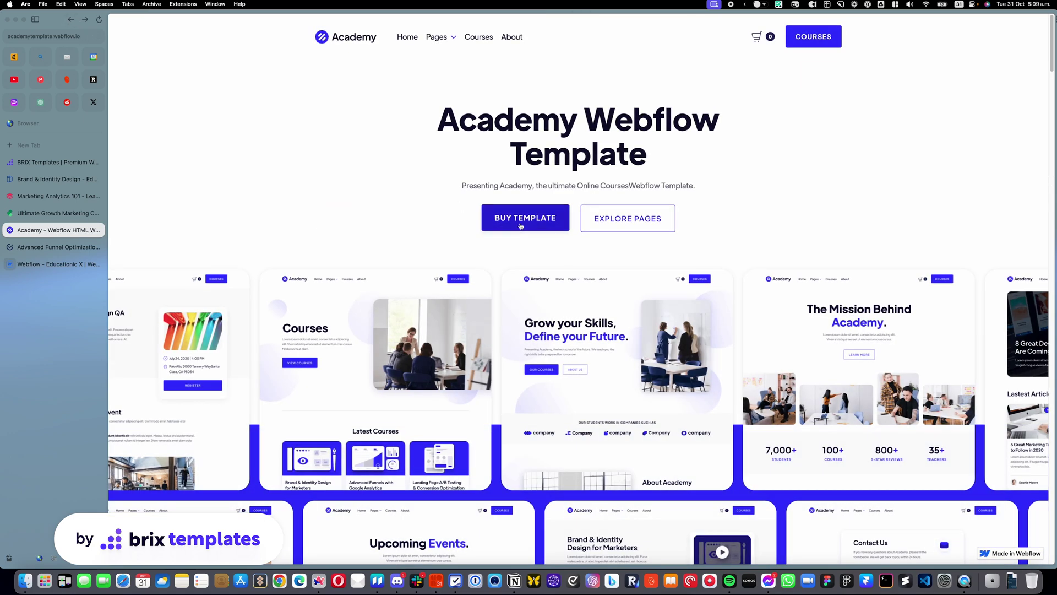
right_click(521, 224)
click(553, 227)
drag(52, 247, 49, 283)
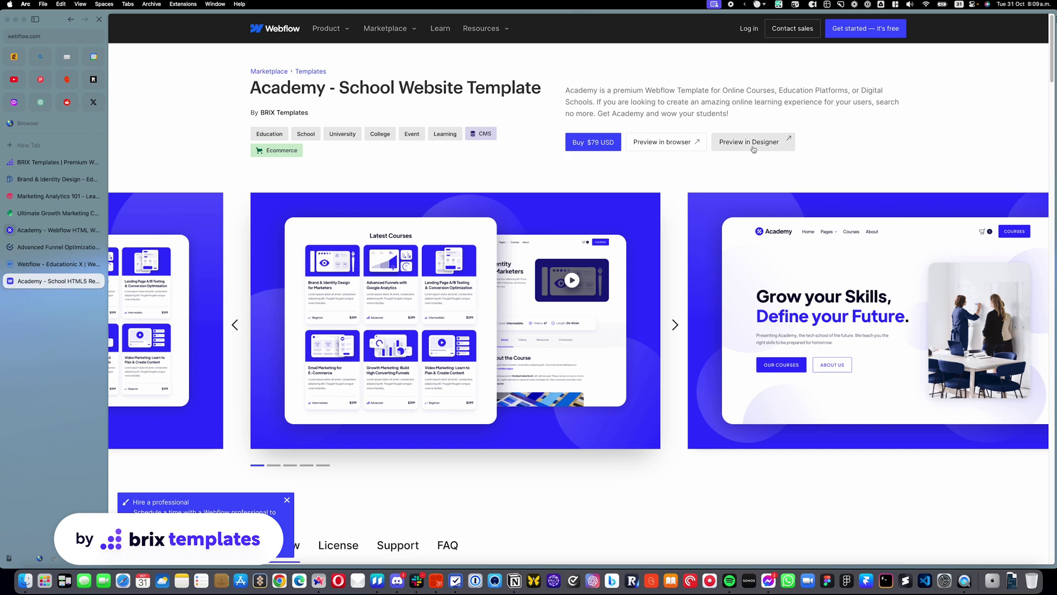
Step: Open the Academy template in the Webflow Designer and expand its asset library to show all files
click(754, 147)
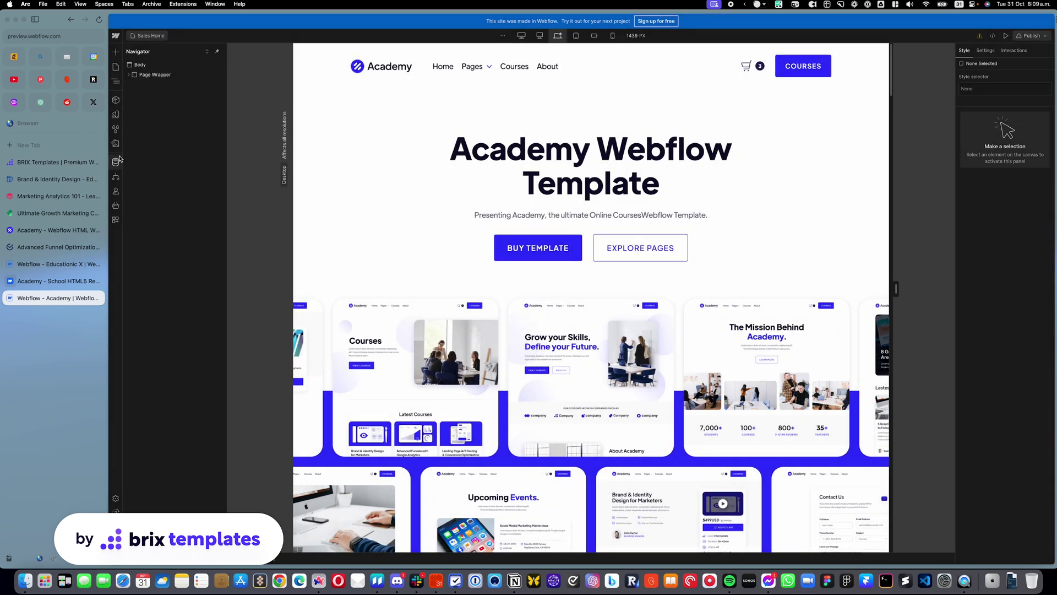
click(116, 143)
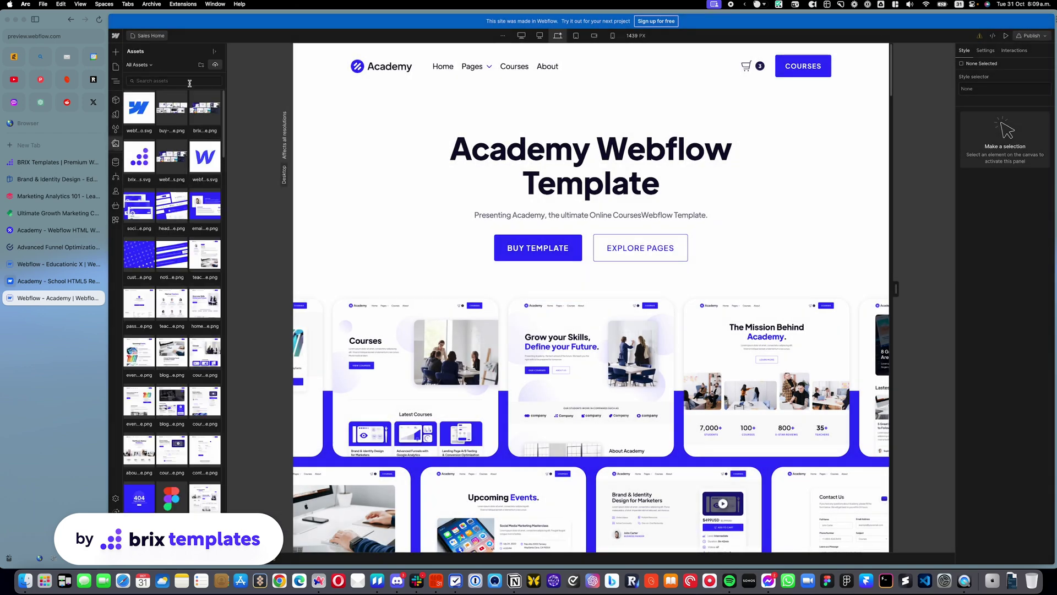
click(214, 51)
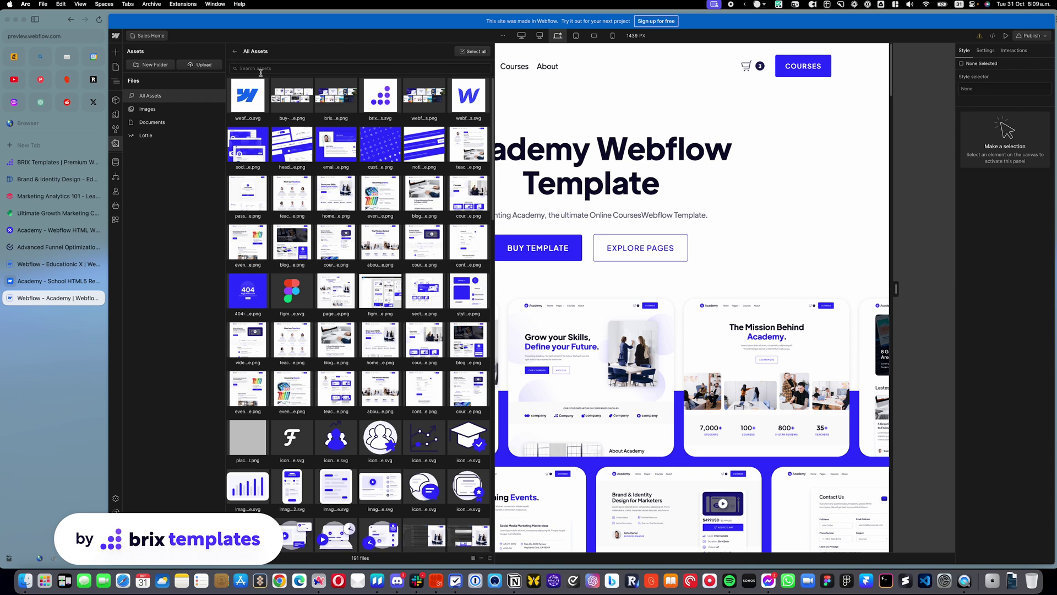
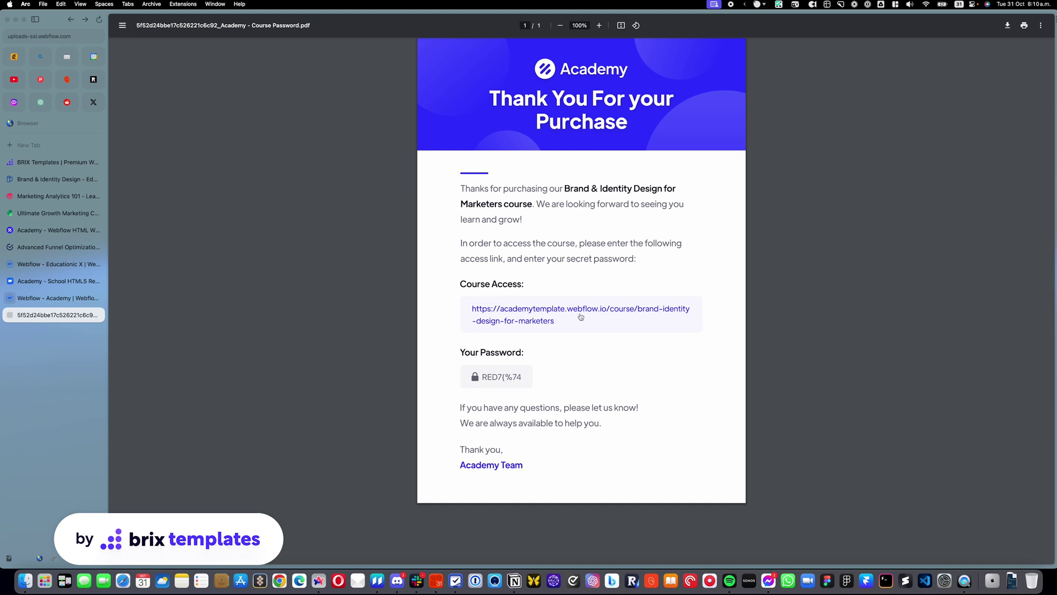
Step: Examine the Course Password PDF and highlight the course password it gives to buyers
triple_click(494, 376)
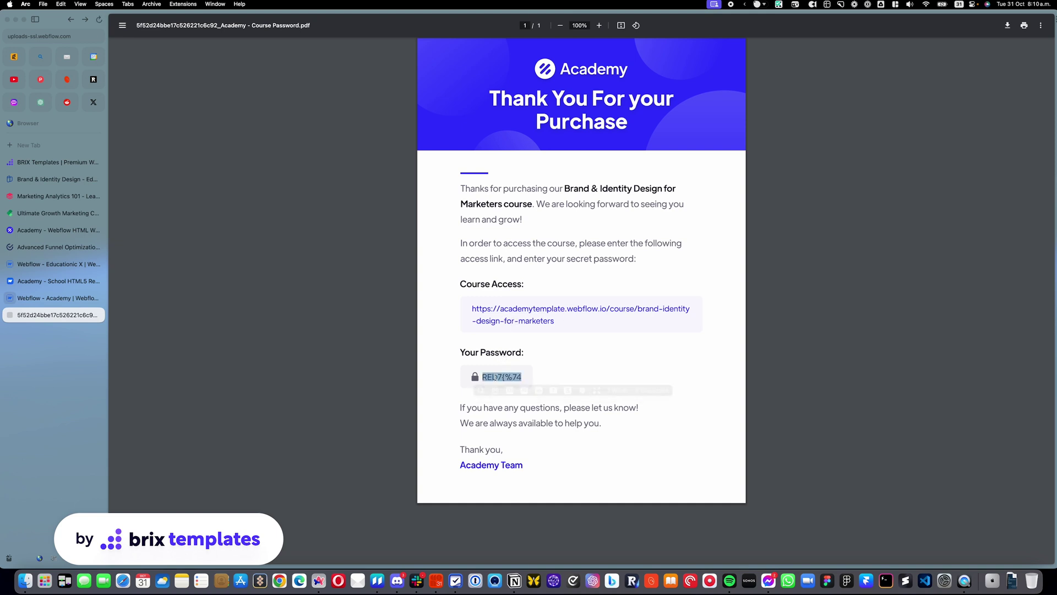
click(502, 378)
triple_click(502, 378)
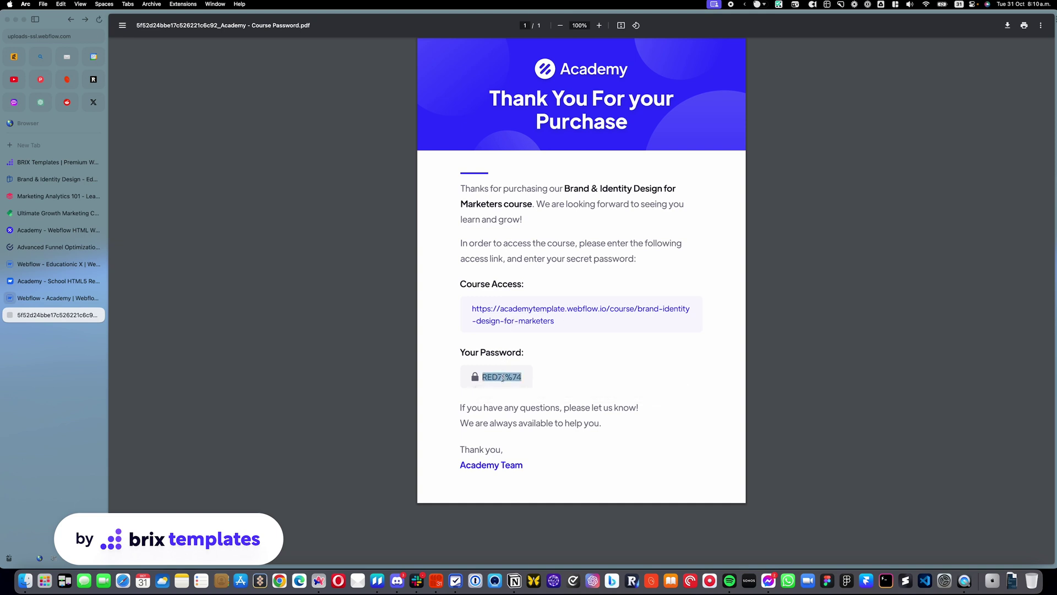
click(585, 362)
triple_click(501, 377)
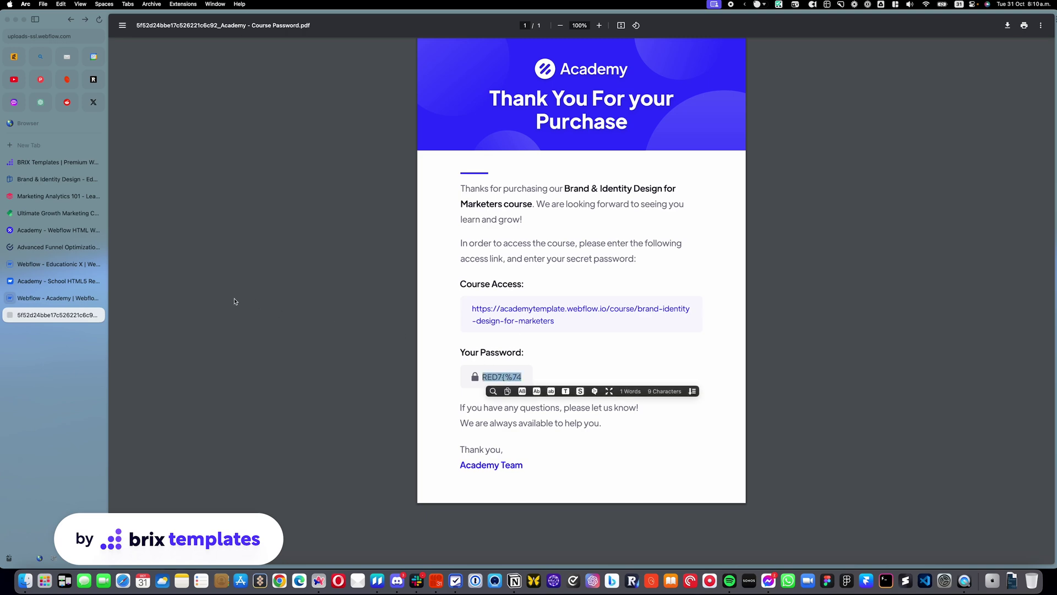
Step: Return to the Academy Designer, dismiss the PDF's asset details, and open the Brand & Identity Design for Marketers page in the Learning Platform folder
click(66, 298)
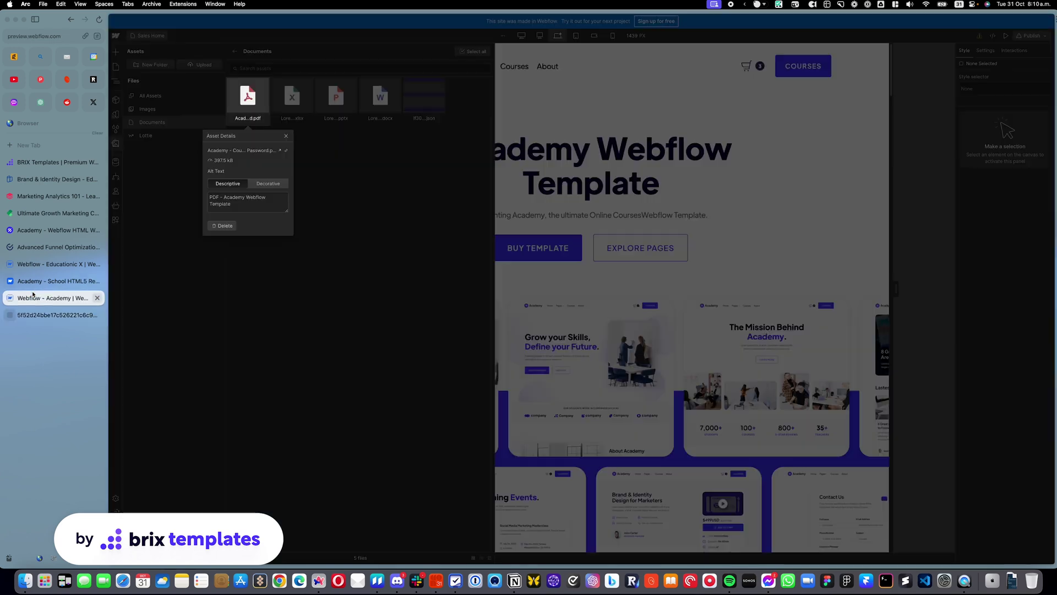
click(347, 224)
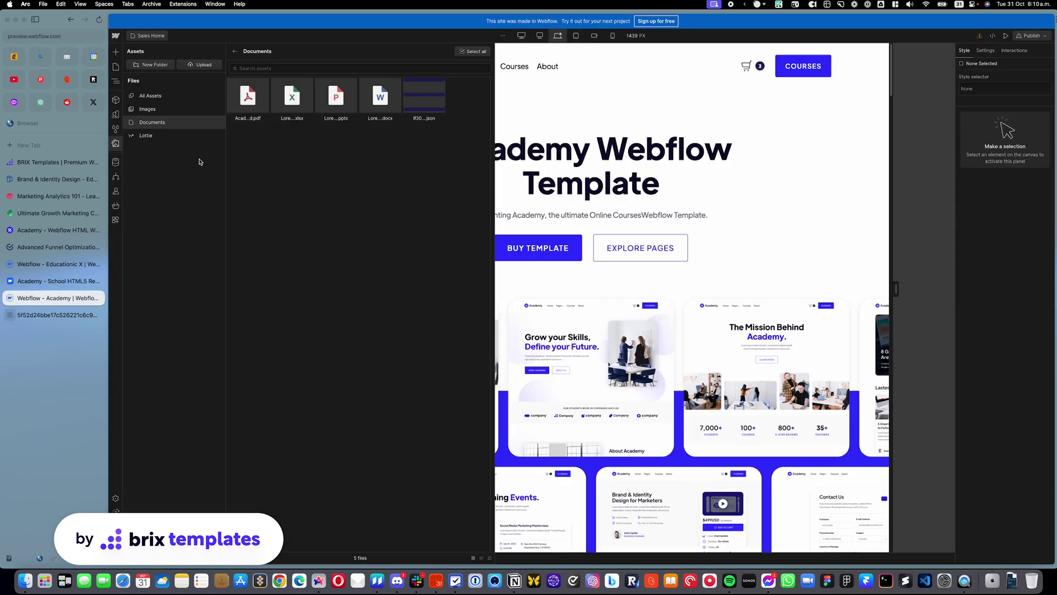
click(116, 68)
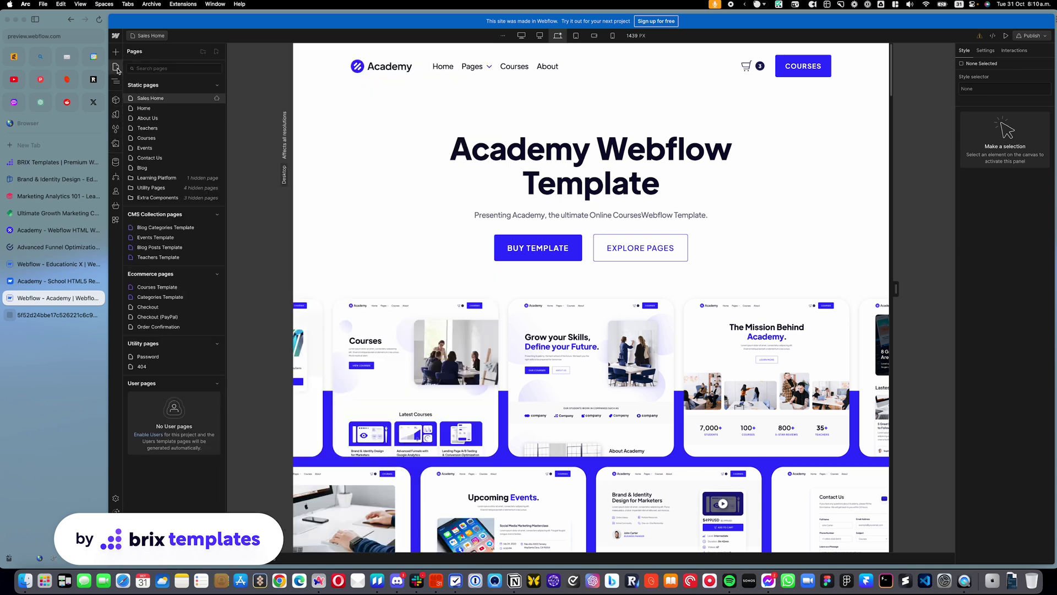
click(164, 177)
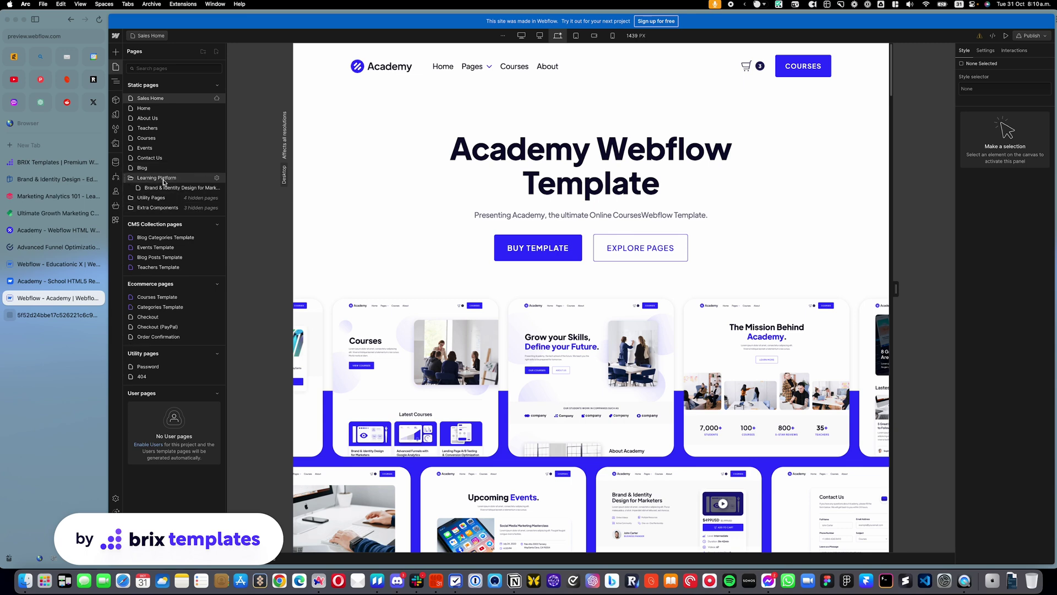
click(164, 187)
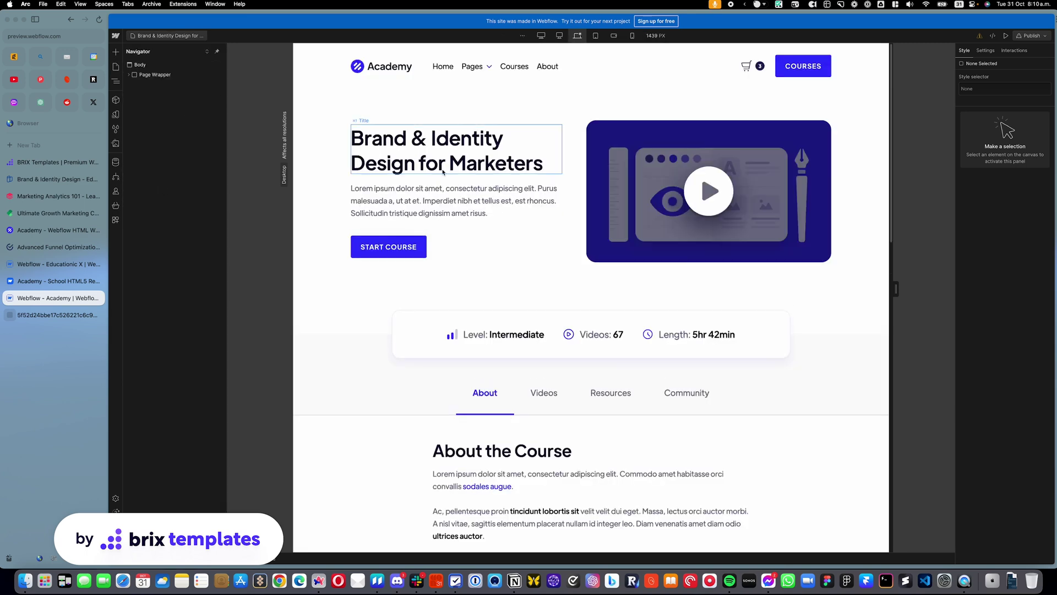
Step: Look through the settings of the Brand & Identity Design for Marketers page, then close them
click(116, 67)
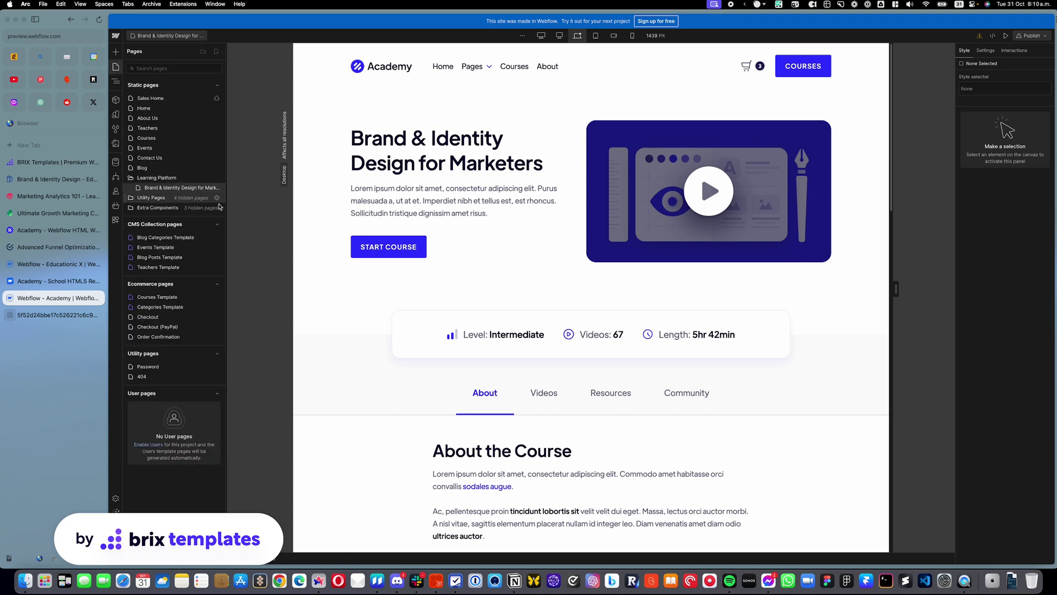
click(217, 189)
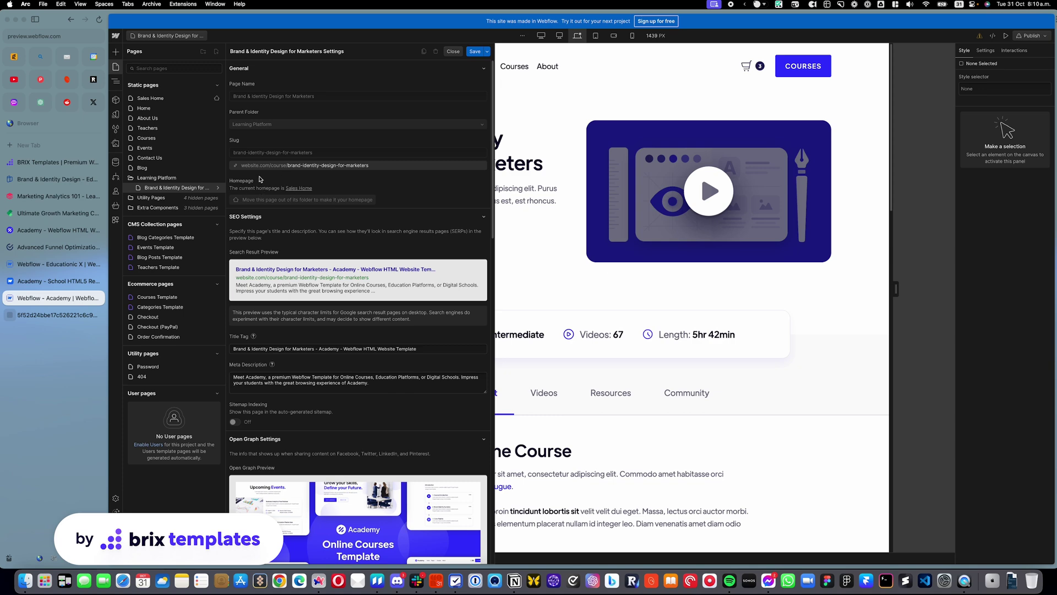
scroll(311, 194, down, 10)
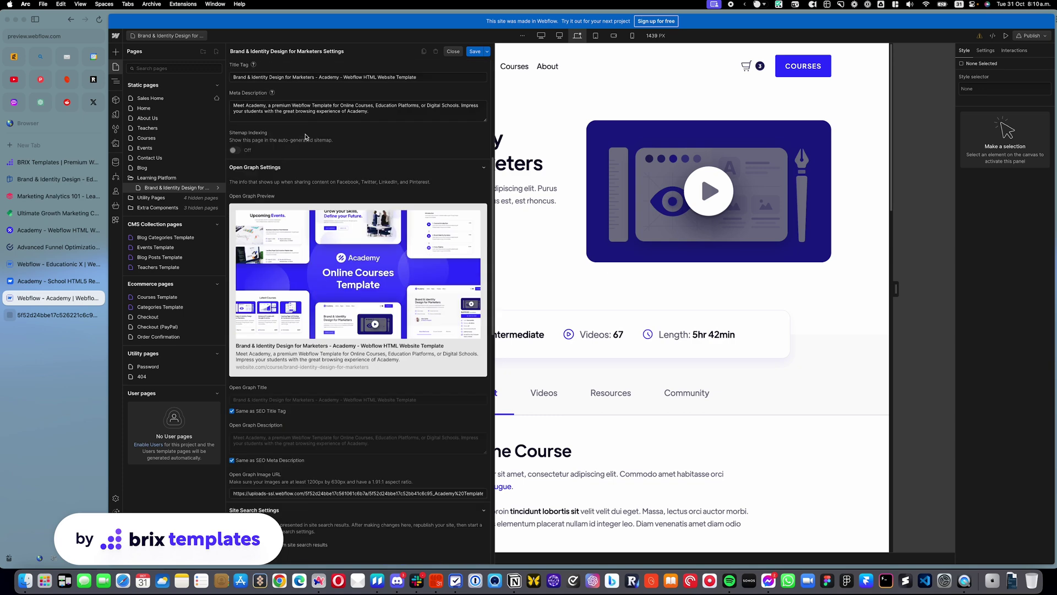
scroll(312, 195, down, 10)
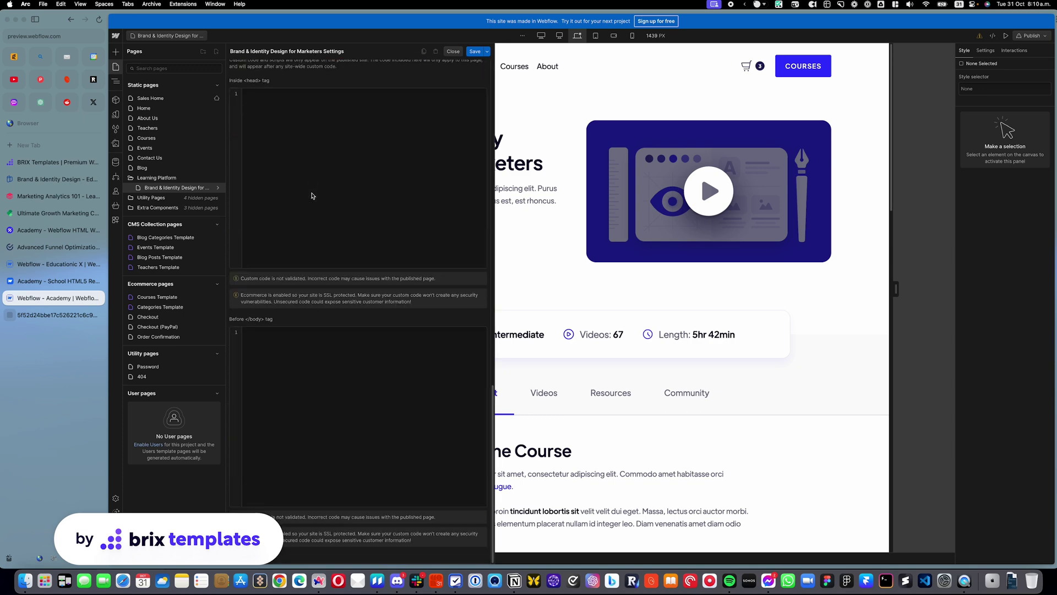
scroll(311, 195, up, 20)
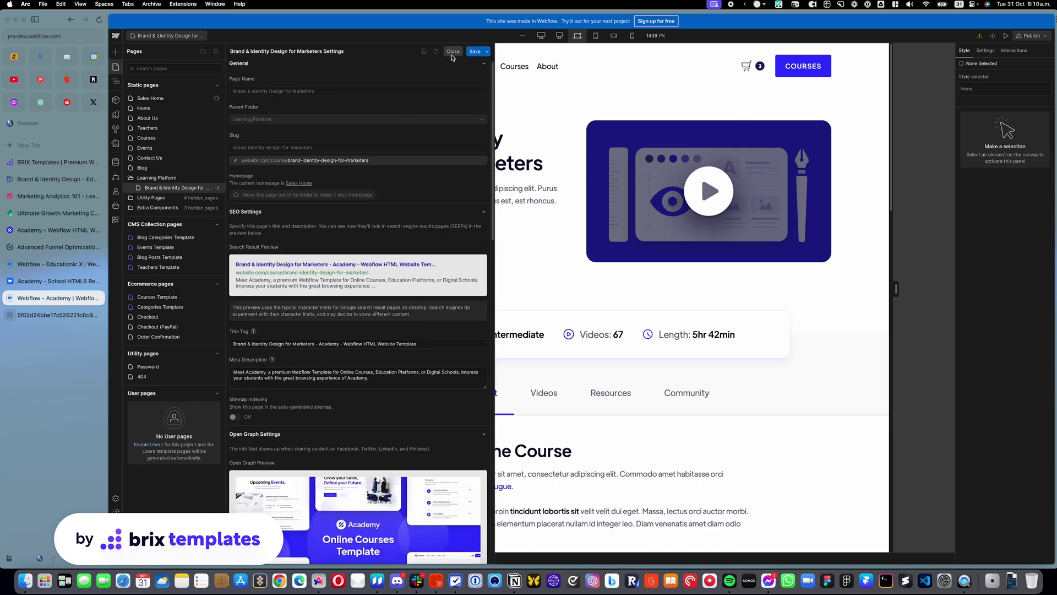
click(452, 52)
Step: Check the Course Password PDF again and return to the Academy template in the Designer
click(55, 314)
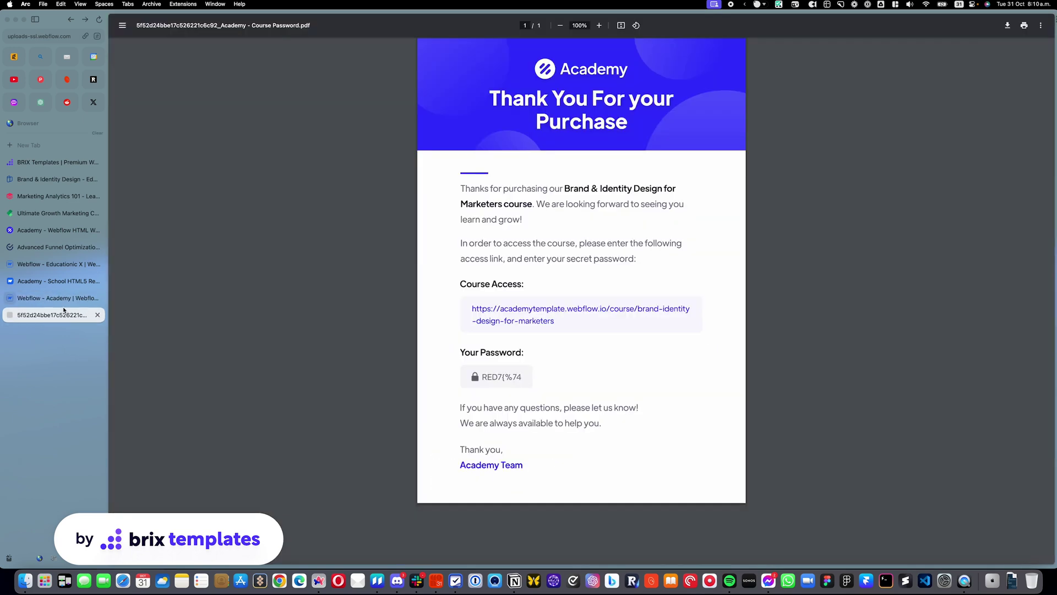
click(63, 291)
click(61, 298)
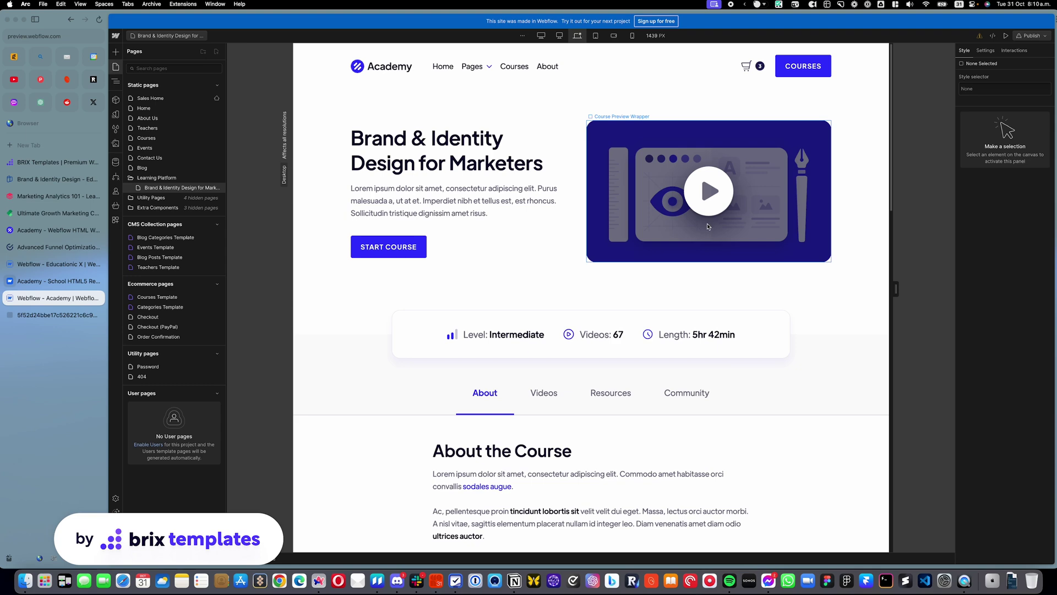
Step: Preview the gated course page and look through its Videos, Resources and About sections
scroll(708, 227, down, 10)
scroll(539, 189, up, 4)
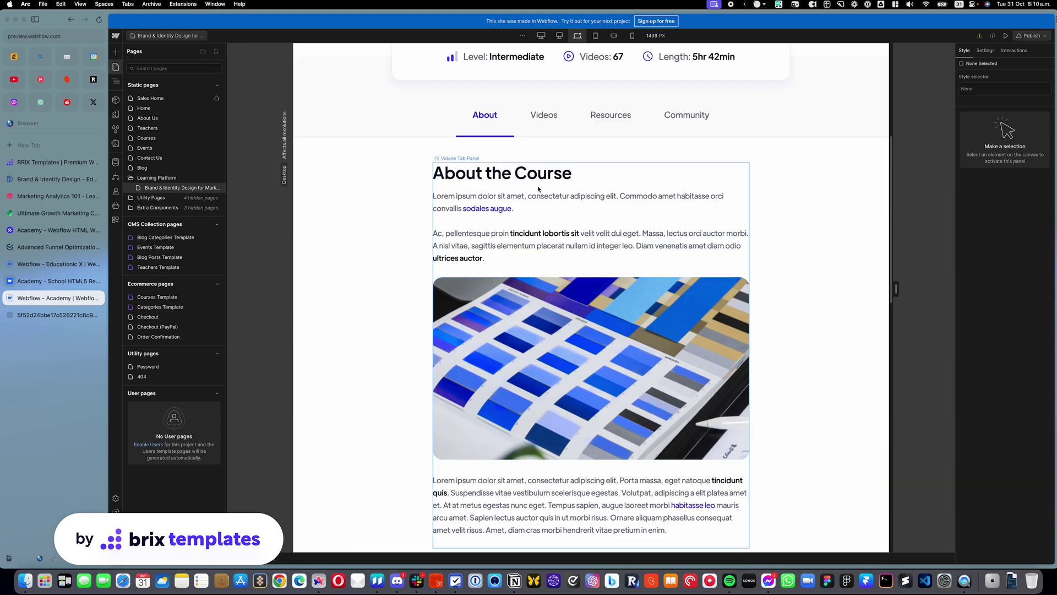
scroll(539, 188, up, 3)
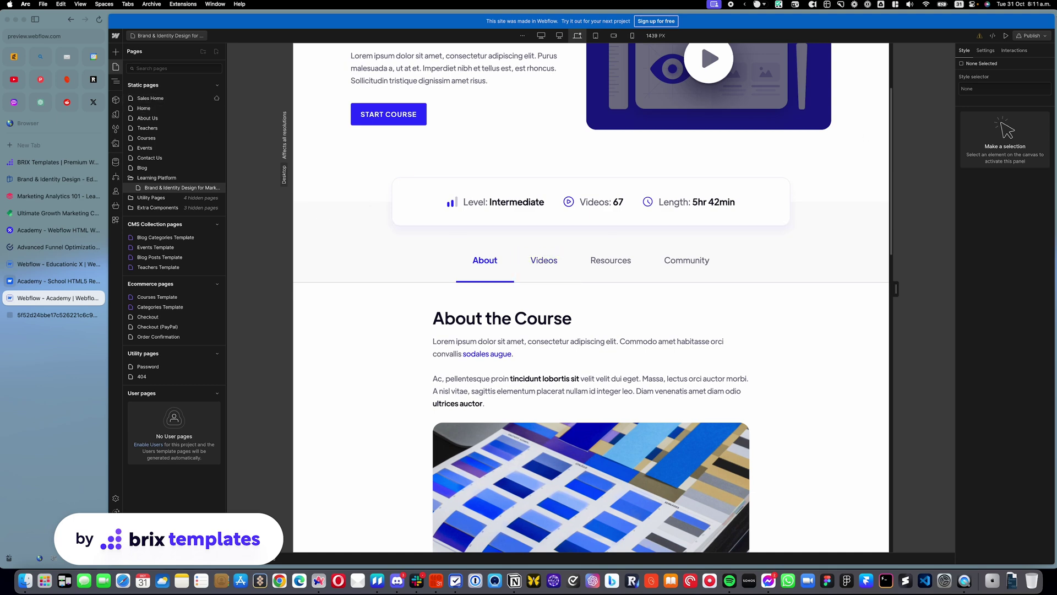
click(1005, 35)
click(539, 272)
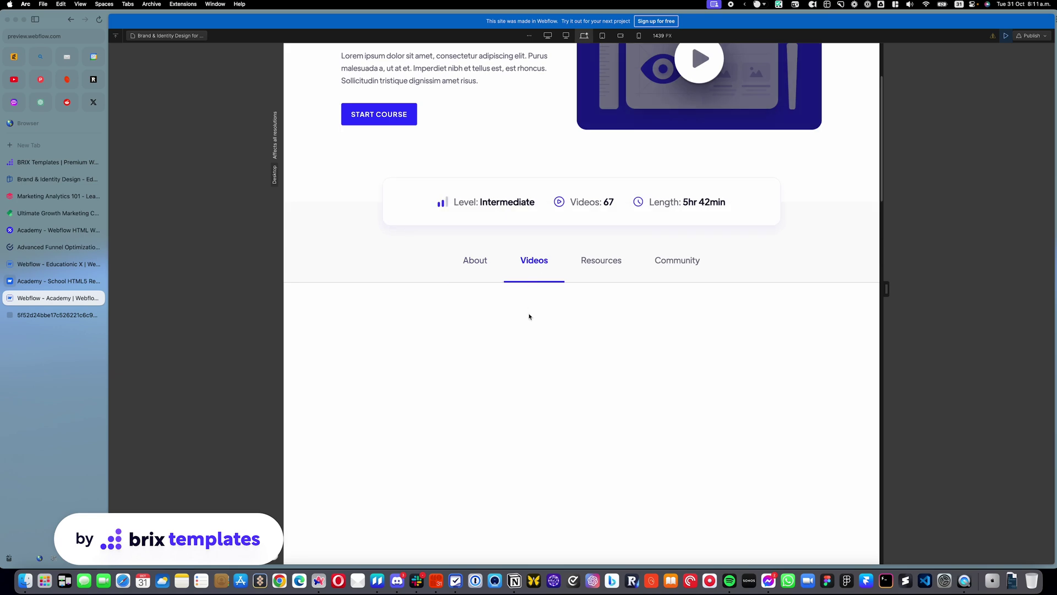
scroll(536, 275, down, 5)
scroll(537, 276, up, 5)
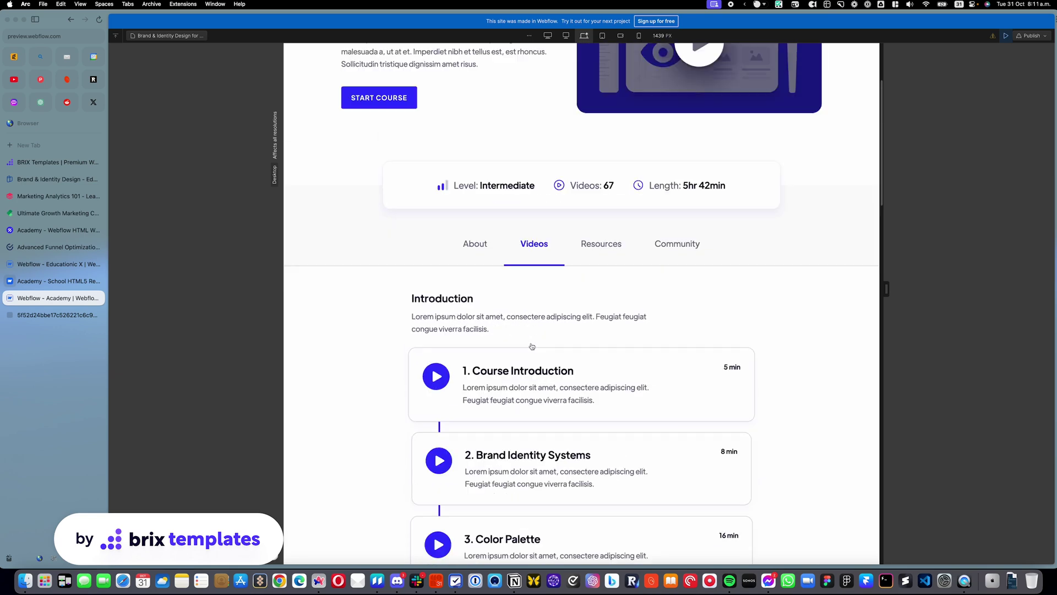
click(602, 245)
click(488, 249)
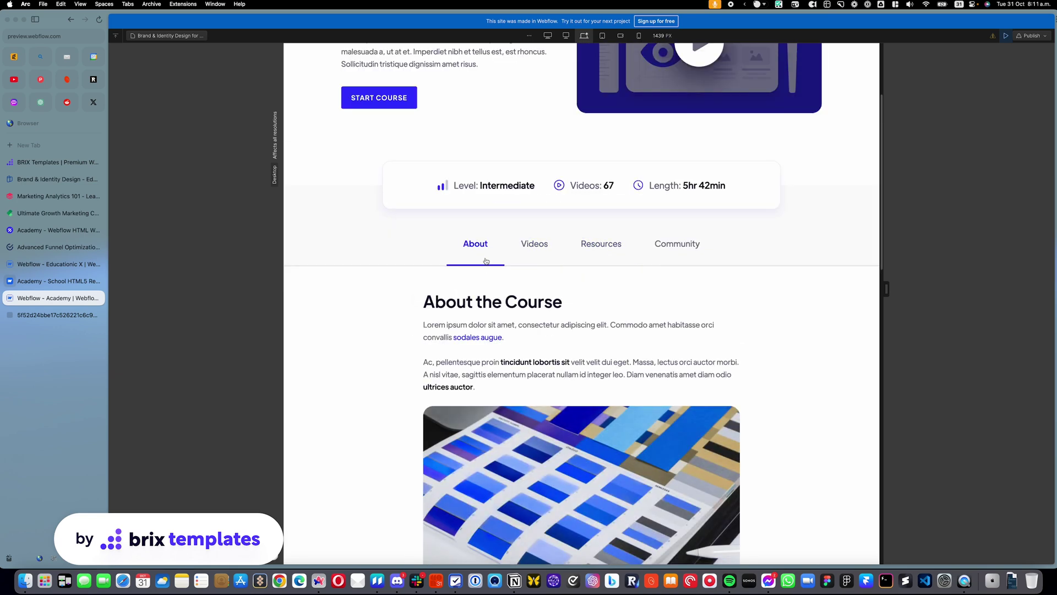
Step: View the Keep Learning courses and footer of the previewed course page, then leave the preview
scroll(477, 316, up, 3)
scroll(475, 316, down, 15)
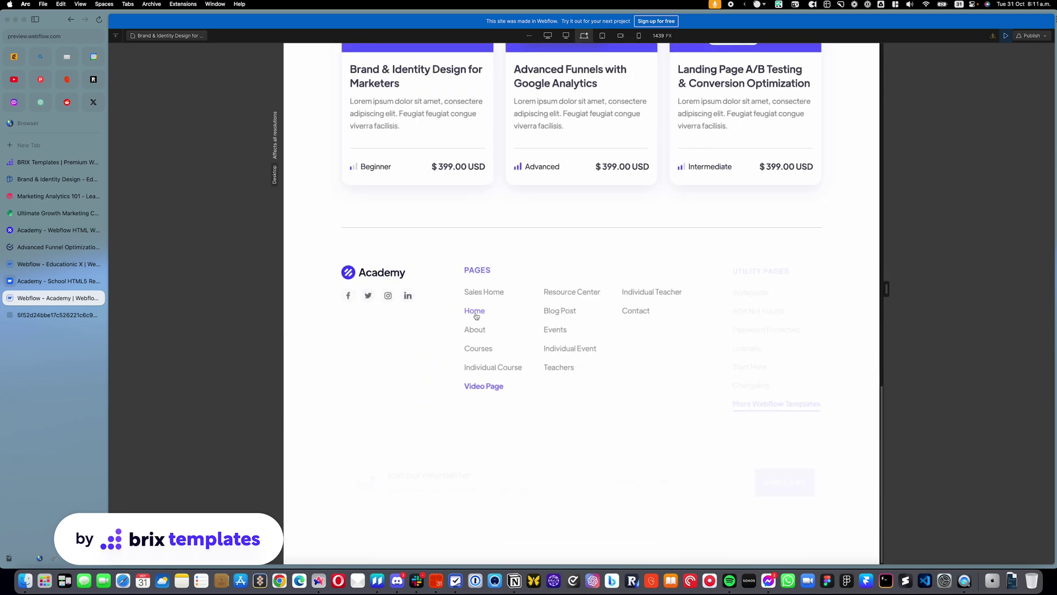
scroll(404, 220, up, 5)
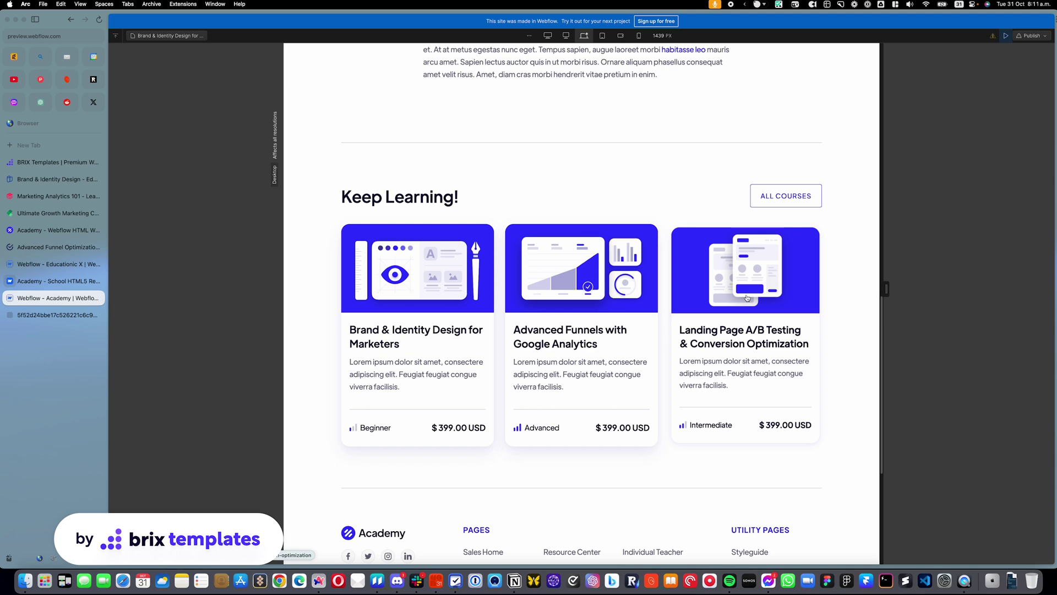
scroll(743, 300, up, 15)
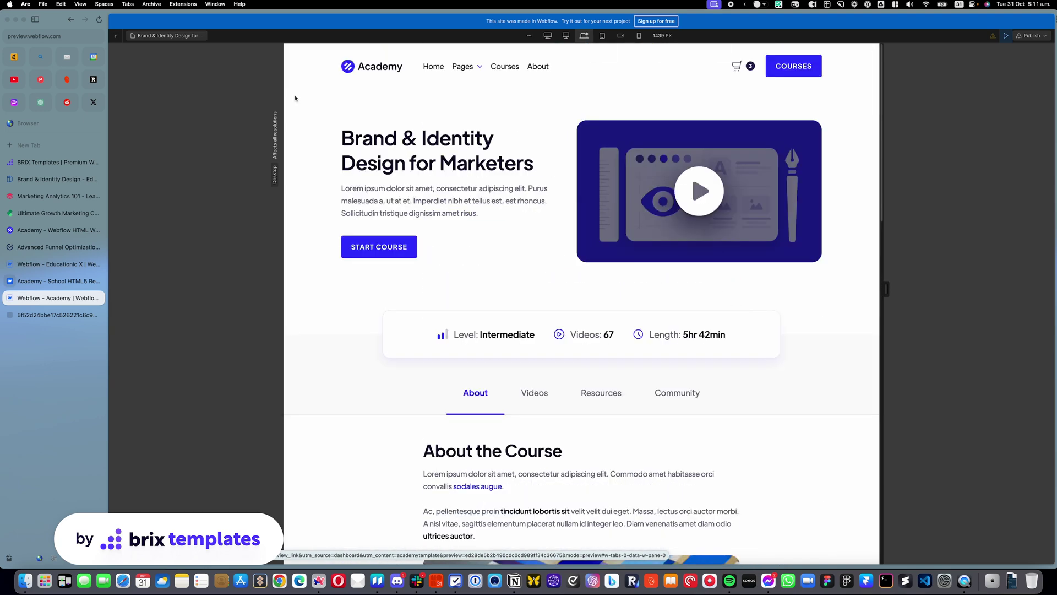
click(1004, 36)
Step: Switch to the plain-text note of course delivery methods and highlight the Gated Page w/ Password item
key(ctrl+Up)
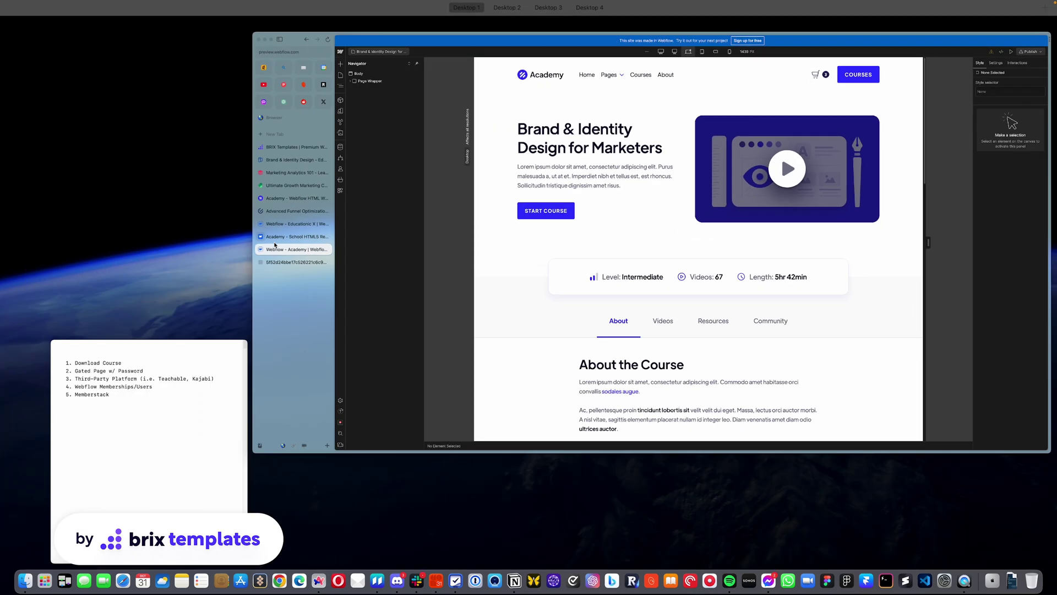
click(174, 367)
triple_click(449, 251)
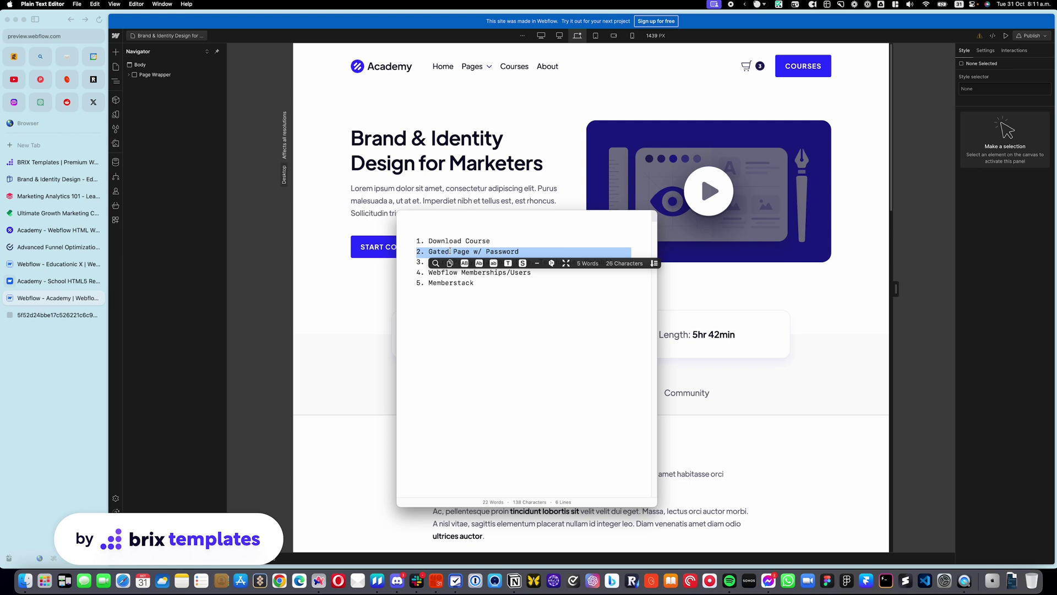
click(450, 251)
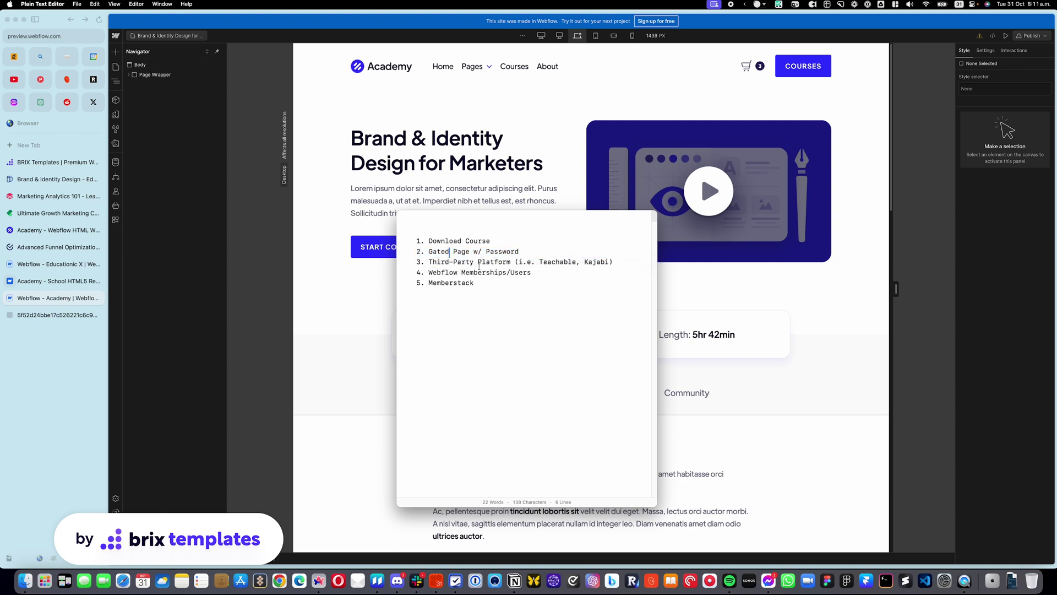
Step: Highlight the Third-Party Platform (i.e. Teachable, Kajabi) item in the note
triple_click(522, 261)
click(522, 262)
drag(616, 263, 405, 267)
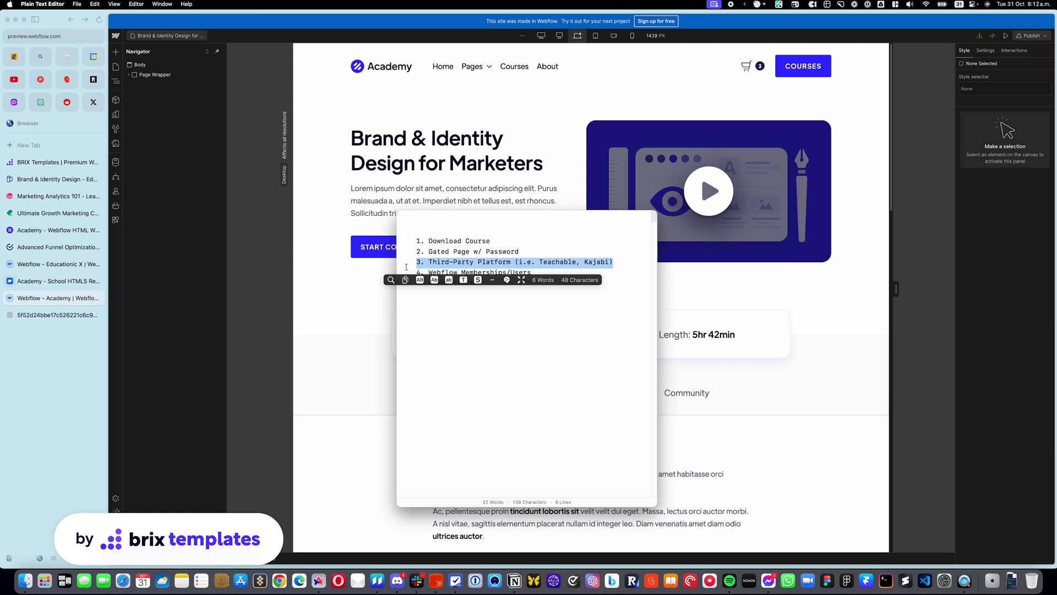
click(457, 262)
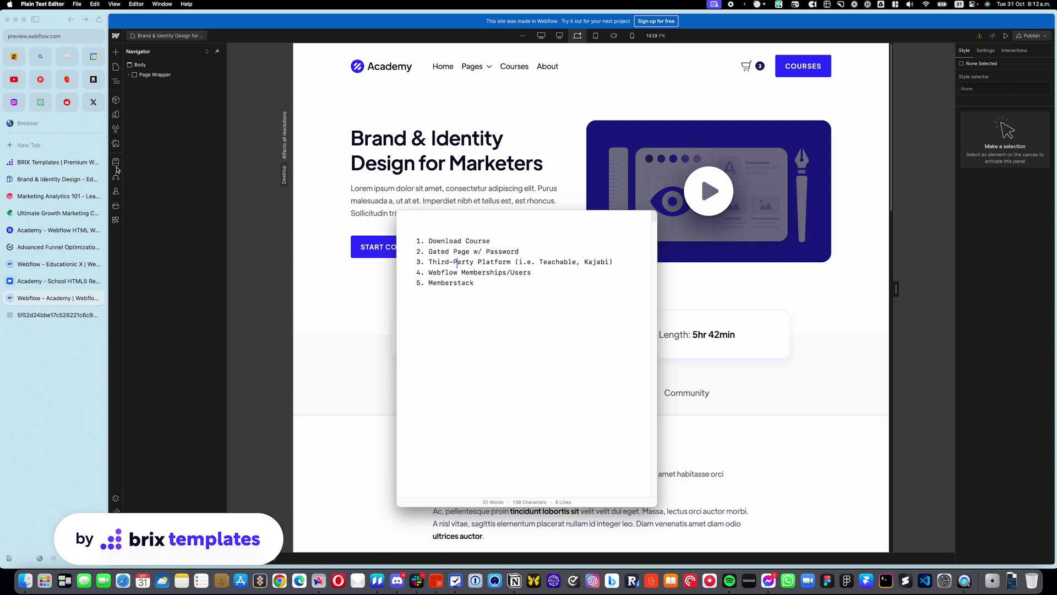
Step: Return to the Academy Designer, view the ecommerce Courses collection, and show the site's page list again
click(117, 71)
click(116, 68)
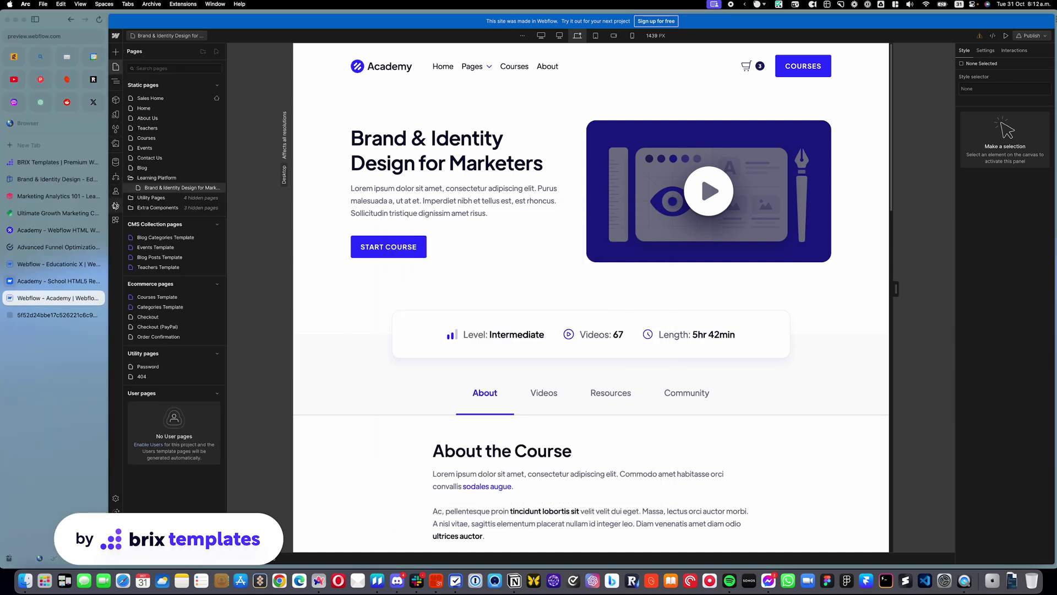
click(116, 206)
click(148, 67)
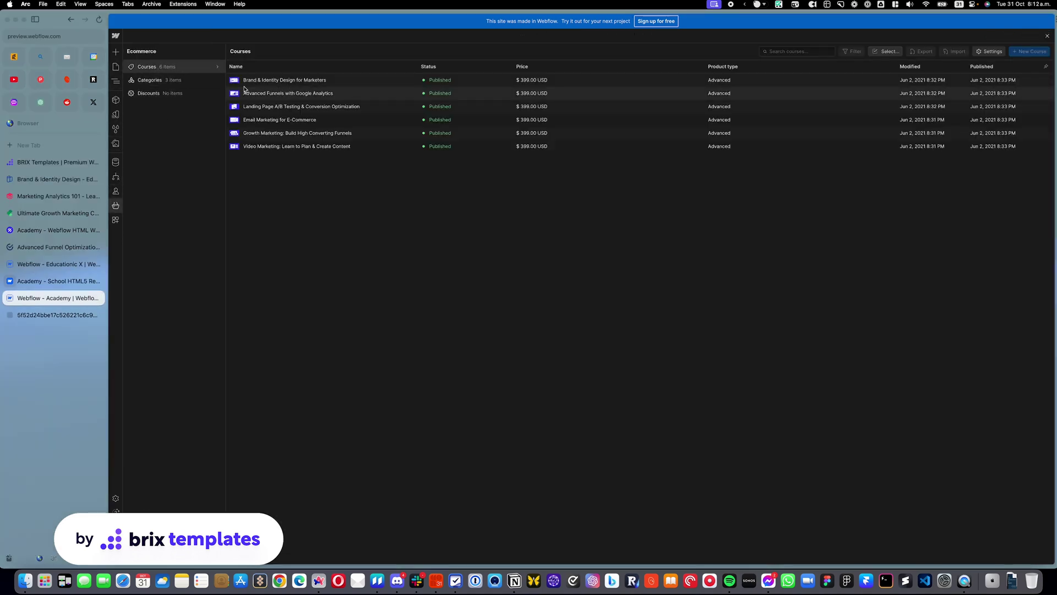
click(115, 66)
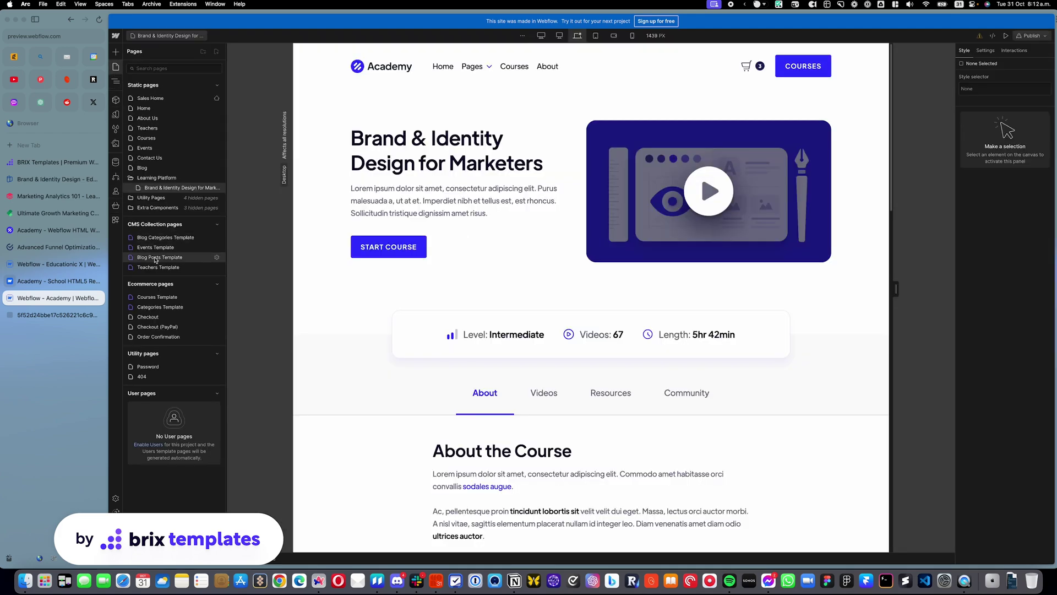
Step: Open the Courses Template page and delete the Add to Cart block containing the Add to Cart and Buy Now buttons from the sidebar card
click(158, 298)
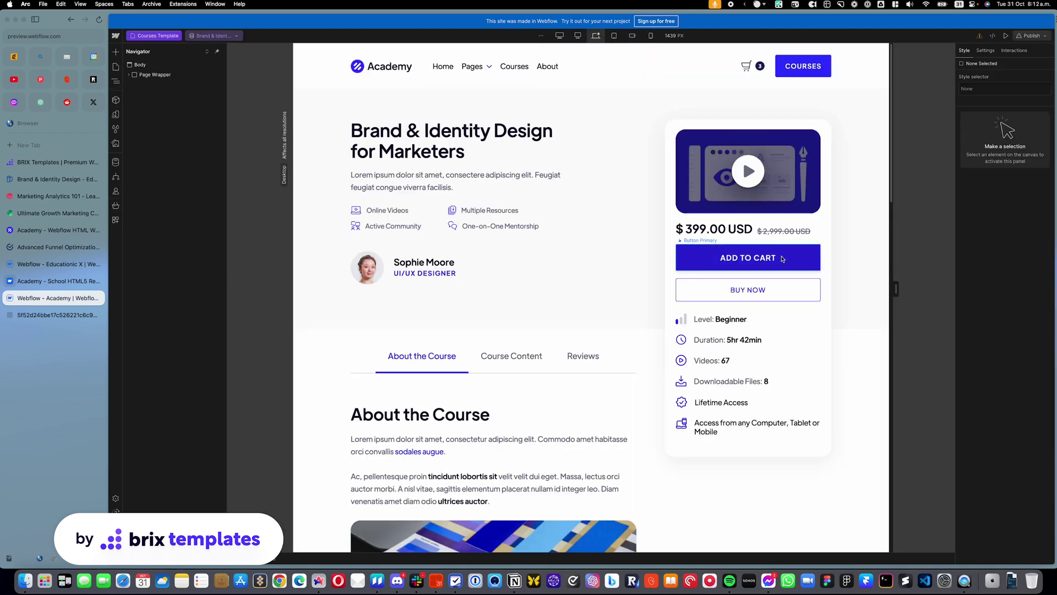
click(791, 277)
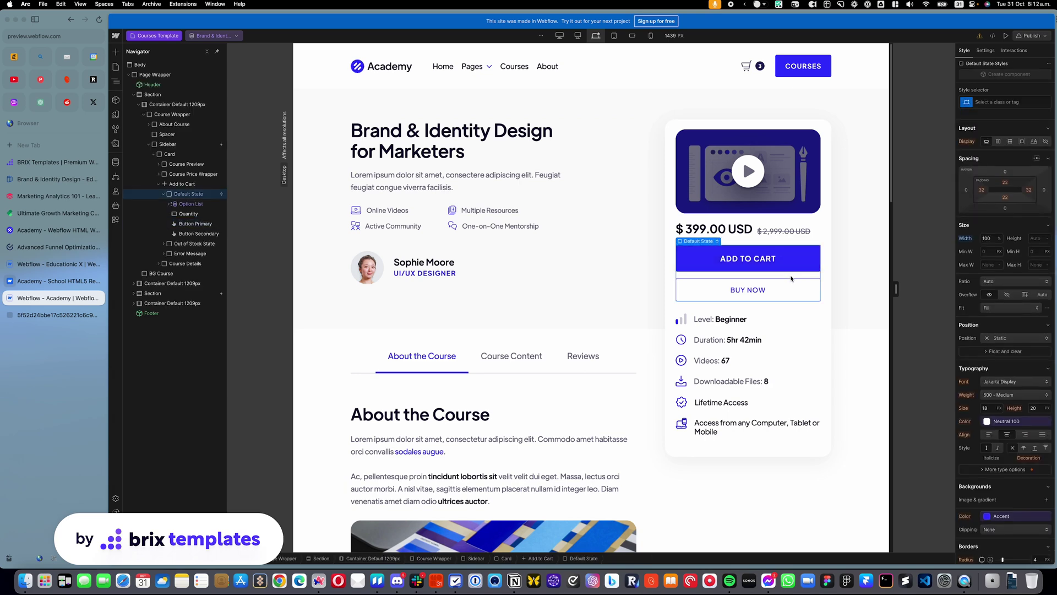
key(Delete)
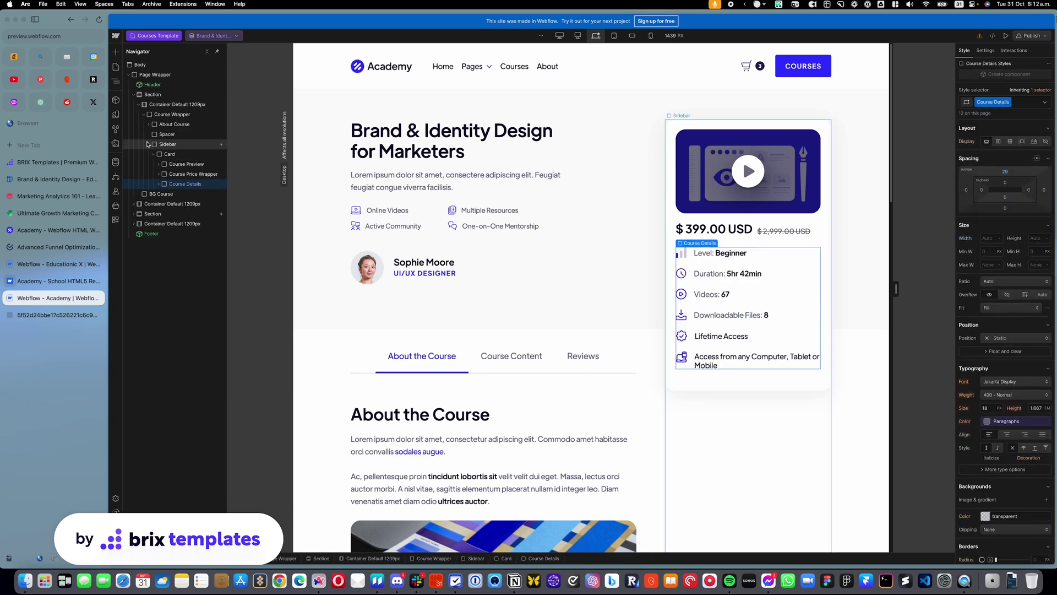
scroll(383, 239, down, 10)
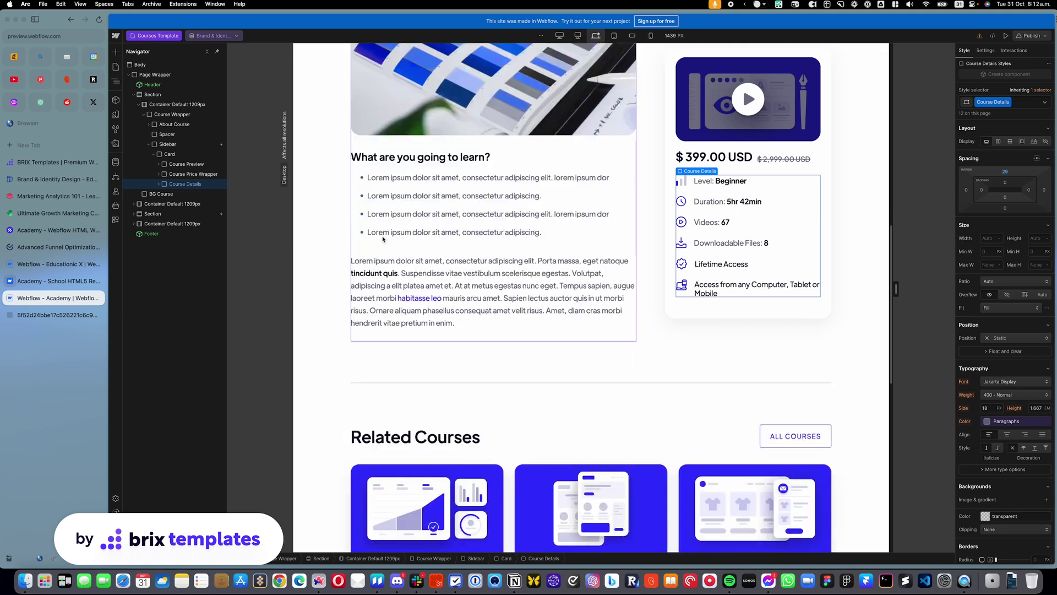
scroll(382, 238, up, 10)
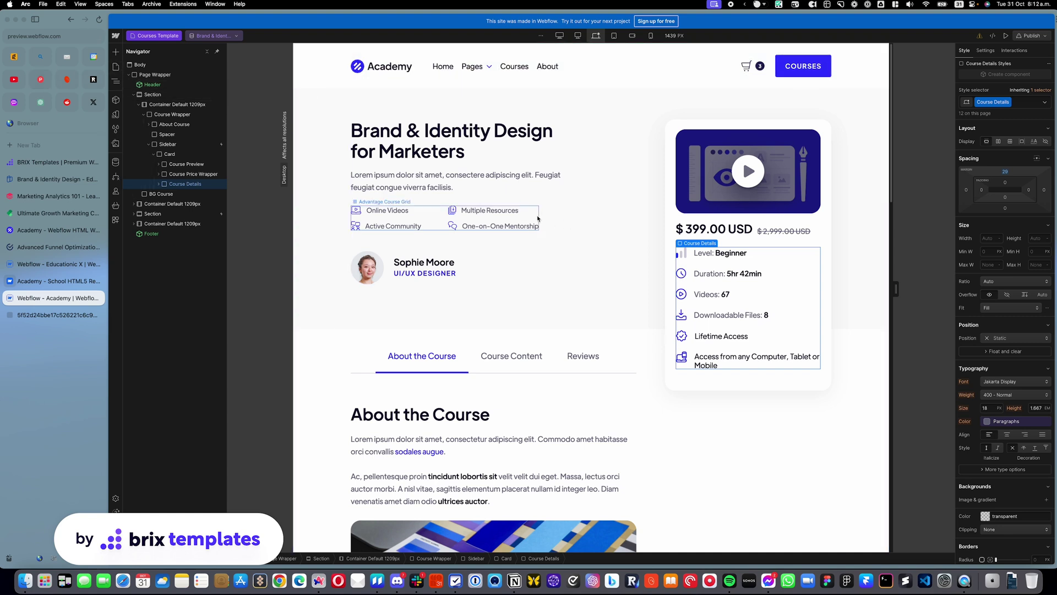
Step: Restore the Add to Cart block in the sidebar card, then remove it again
key(z)
click(727, 255)
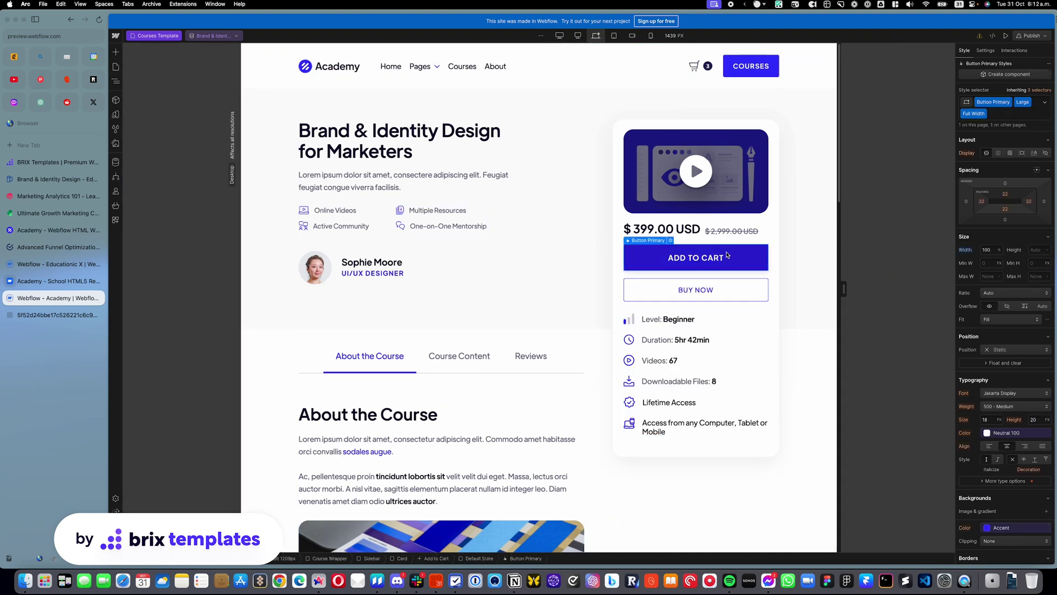
click(117, 53)
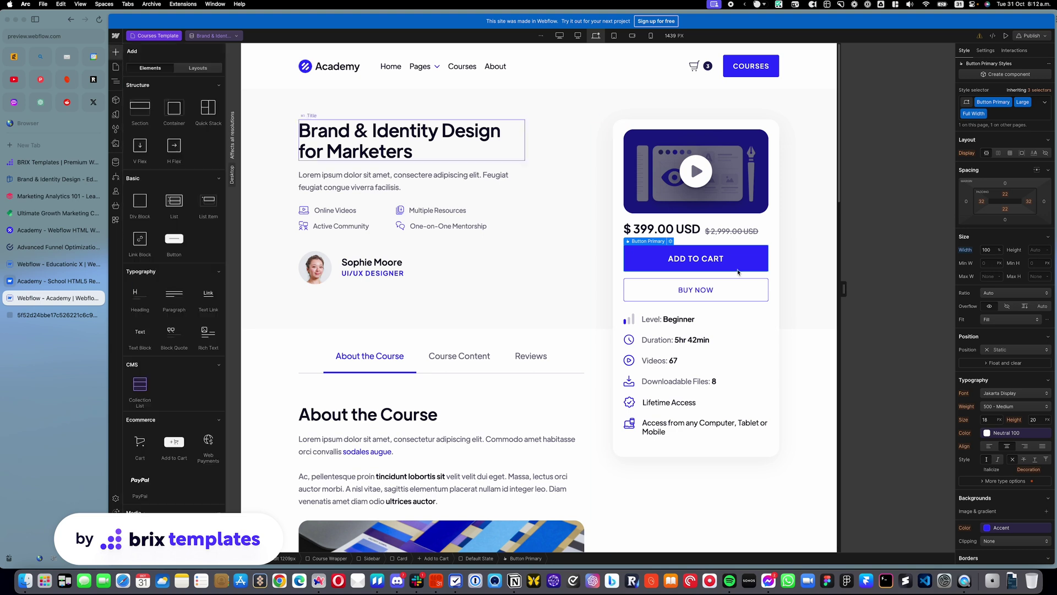
key(super+z)
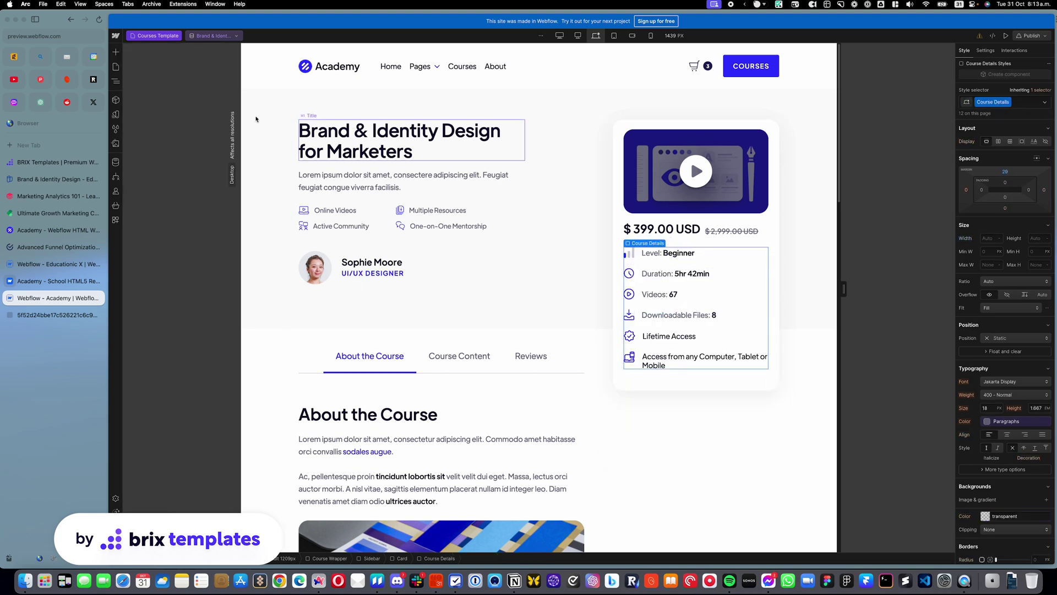
Step: Add a Button element at the end of the Course Details block in the sidebar card
click(116, 52)
drag(184, 241, 655, 375)
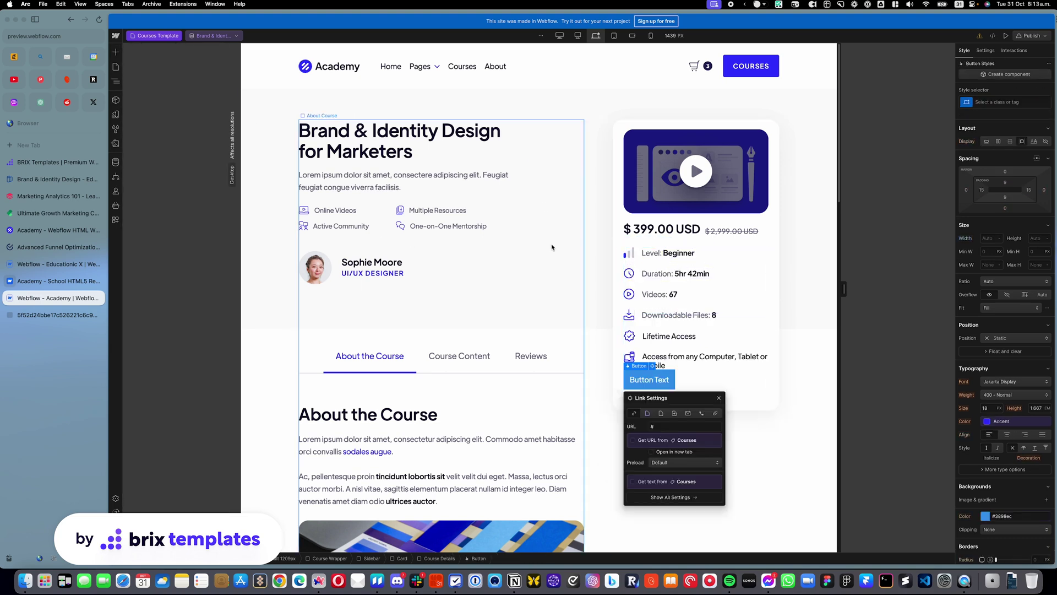
click(640, 243)
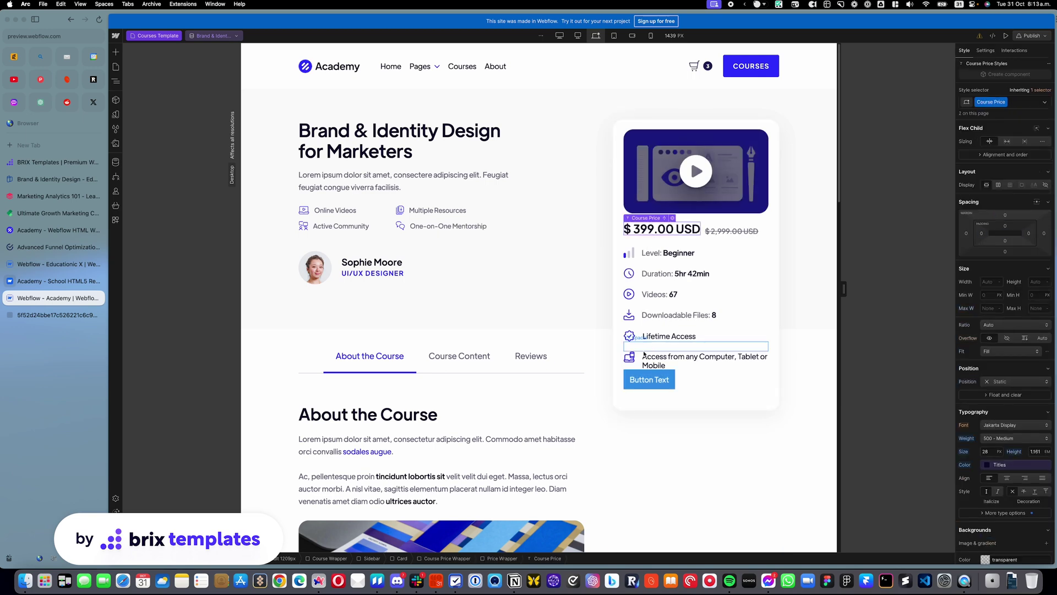
Step: Move the new button into the Course Price Wrapper, directly below Compare At Price
click(670, 380)
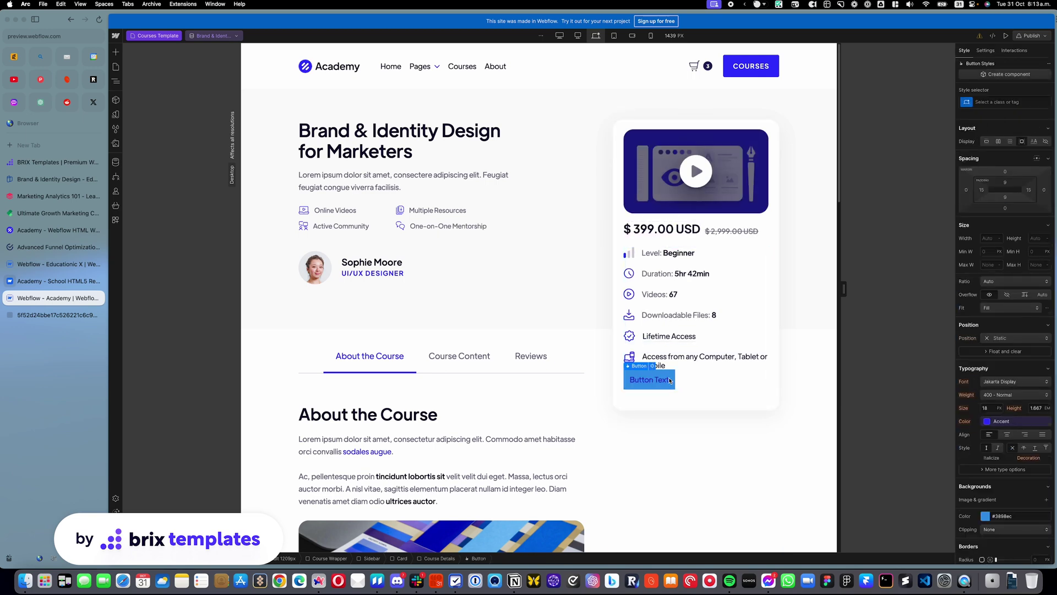
click(115, 81)
drag(168, 335, 278, 301)
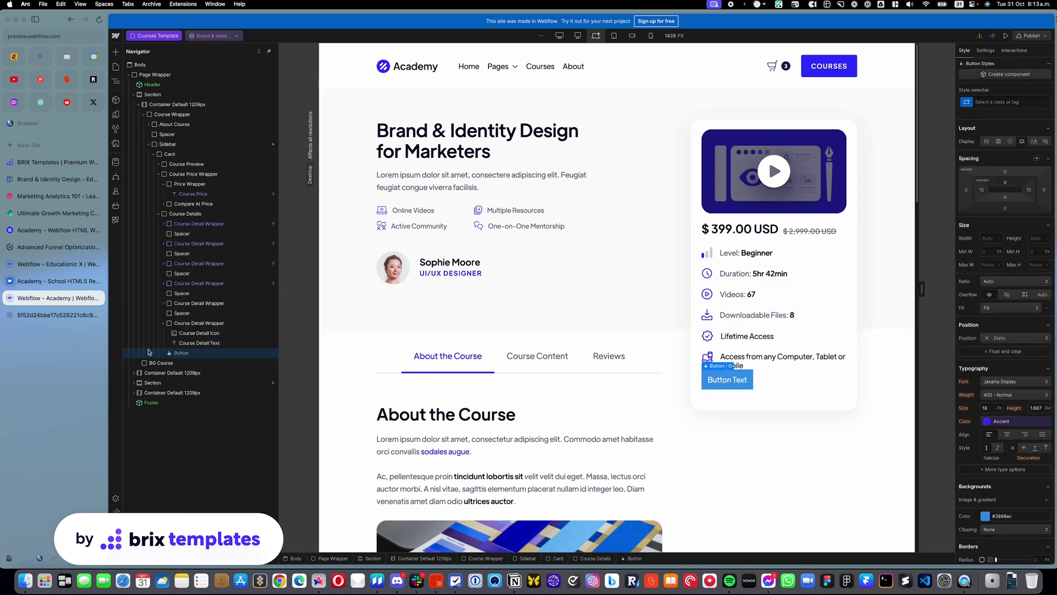
drag(174, 352, 177, 215)
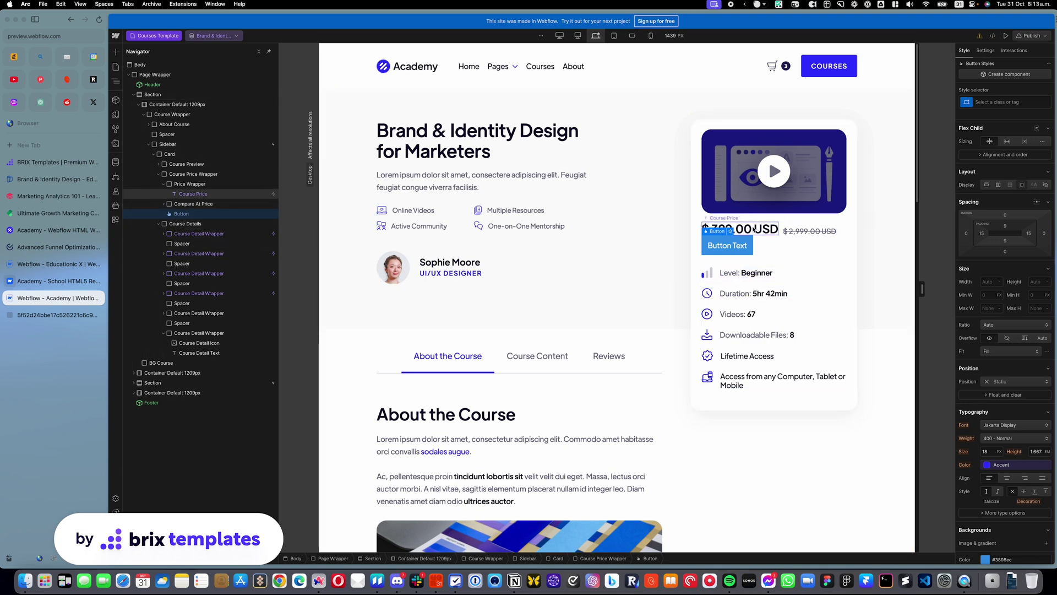
Step: Apply the Button Primary class to the new button and change its text to BUY COURSE
click(985, 99)
text(prim)
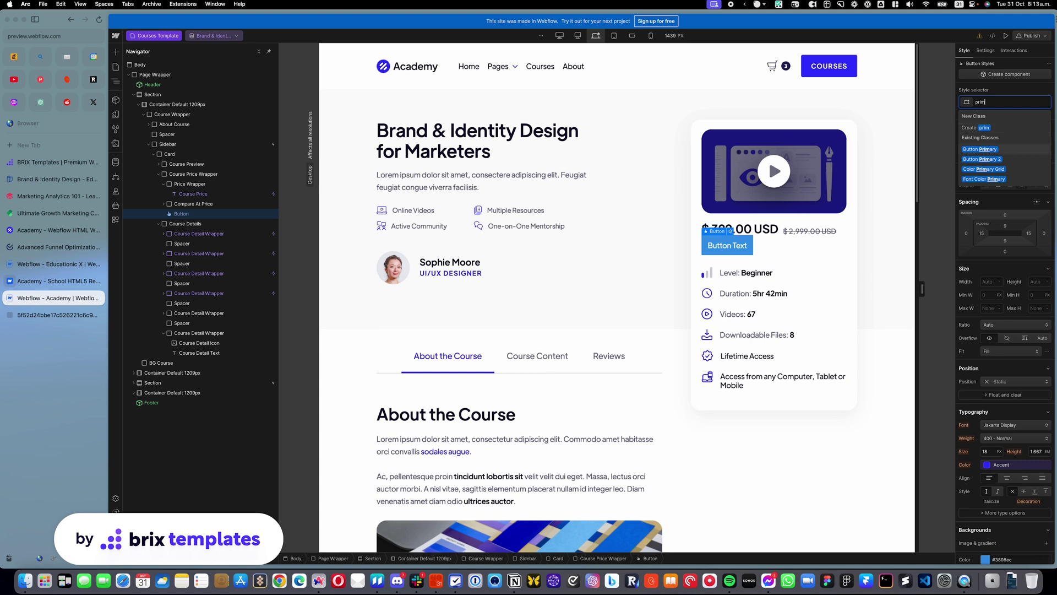
key(Return)
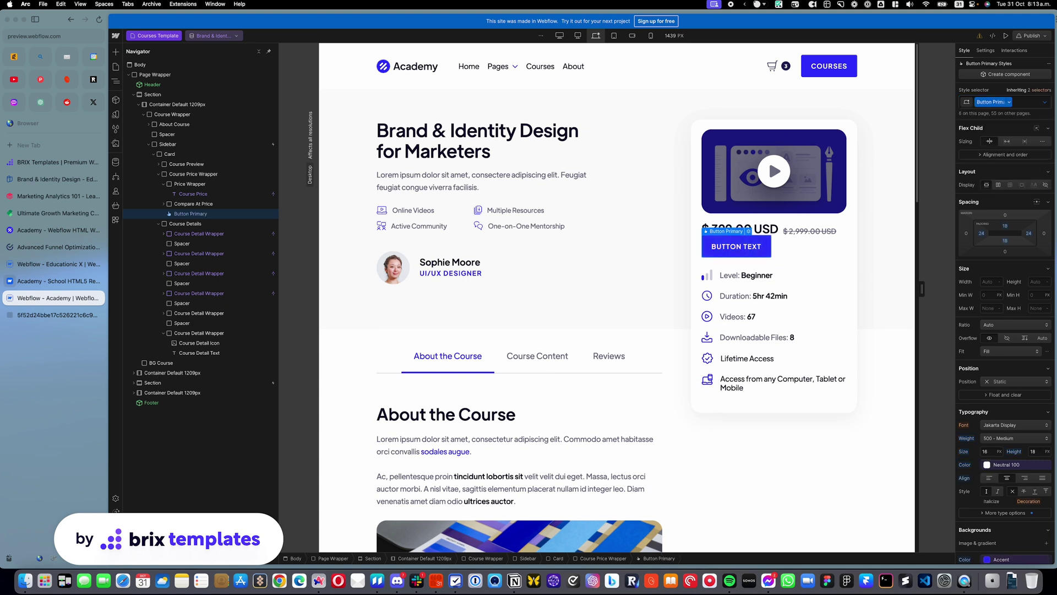
double_click(750, 244)
text(B)
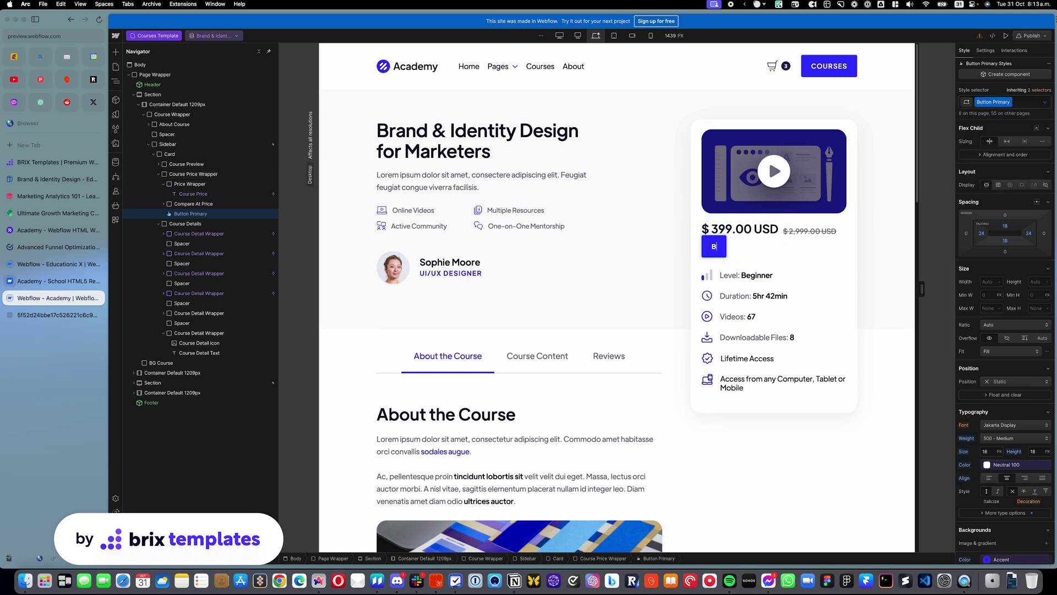
text(UY COURSE)
click(804, 245)
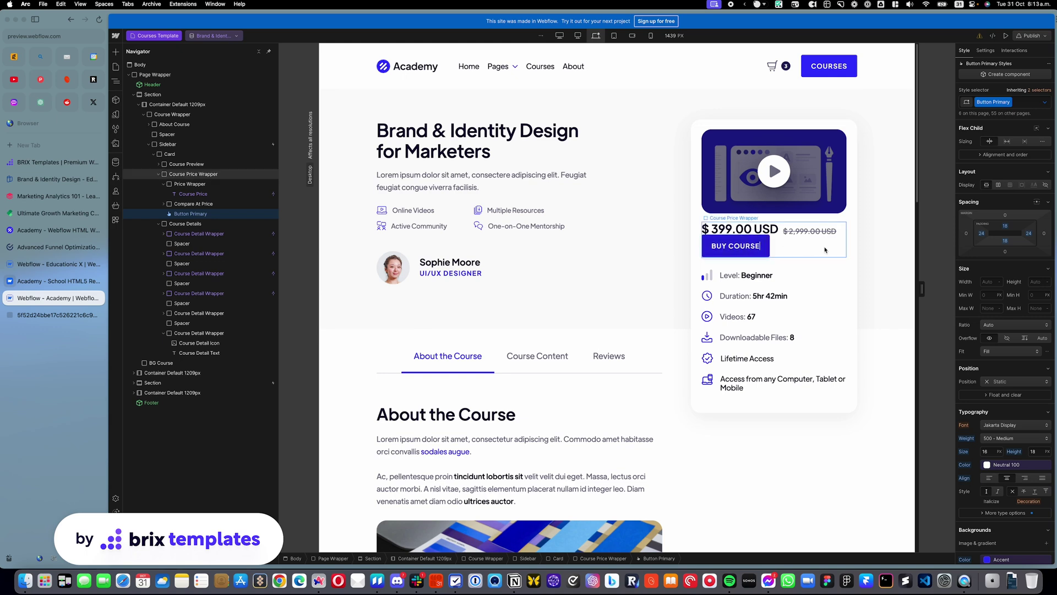
Step: Add the MG Top 24px combo class to the BUY COURSE button to space it from the price
click(759, 243)
click(1018, 99)
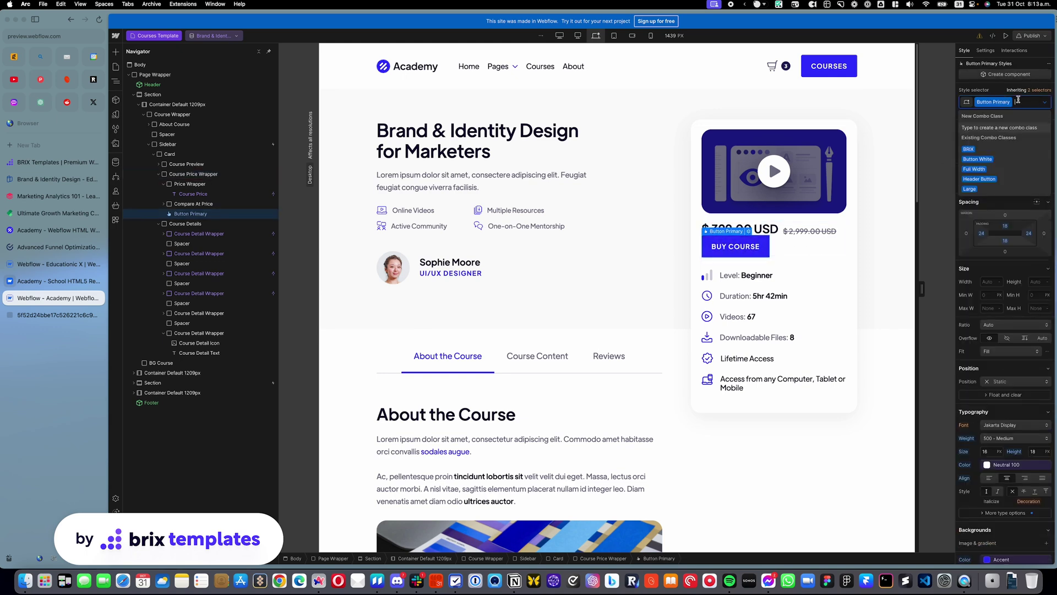
text(margi)
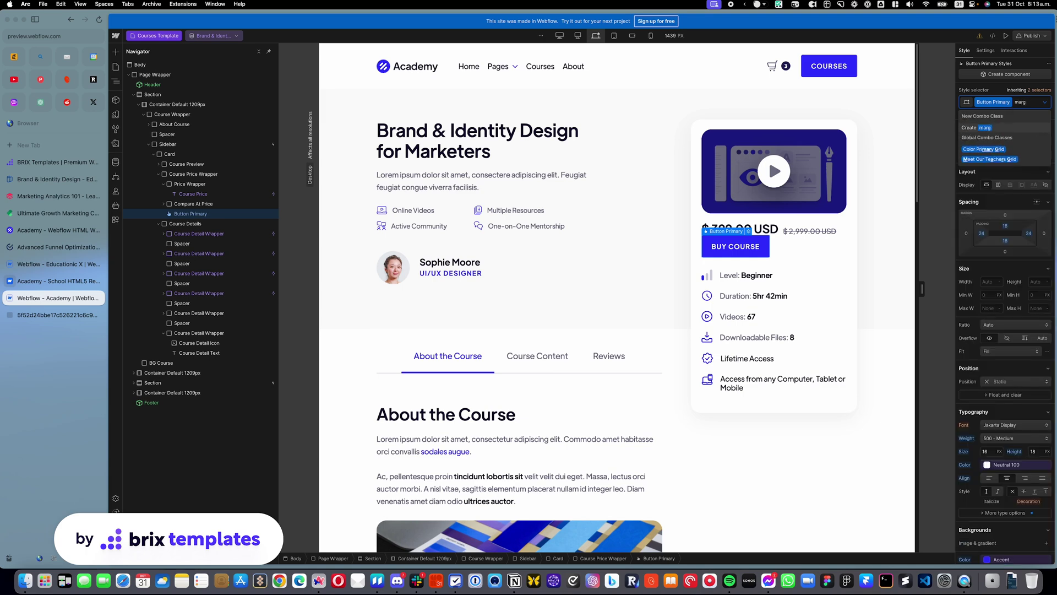
key(BackSpace)
key(BackSpace)
key(BackSpace)
key(BackSpace)
text(top)
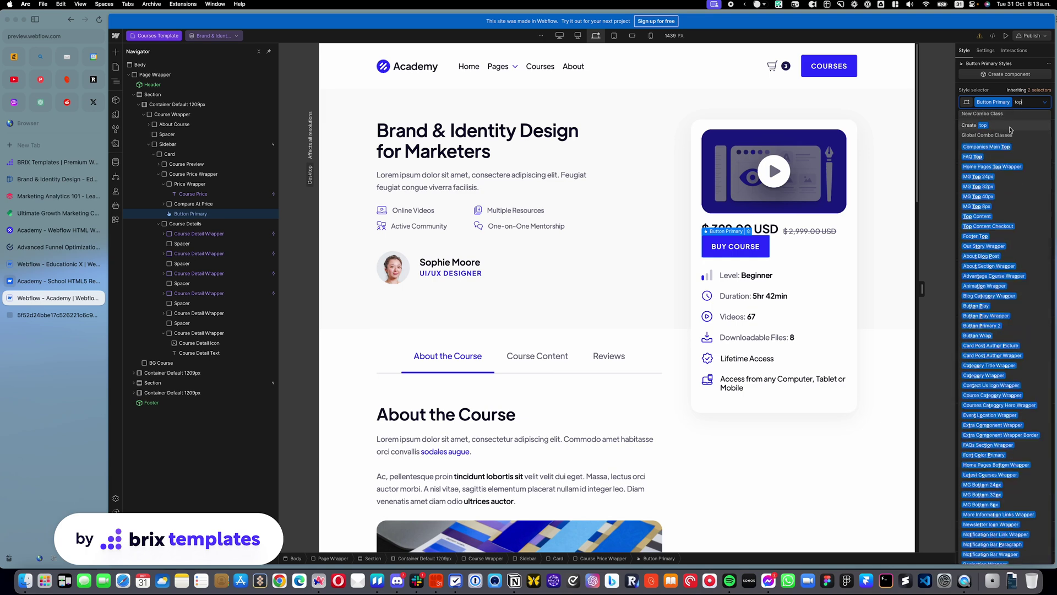
click(982, 176)
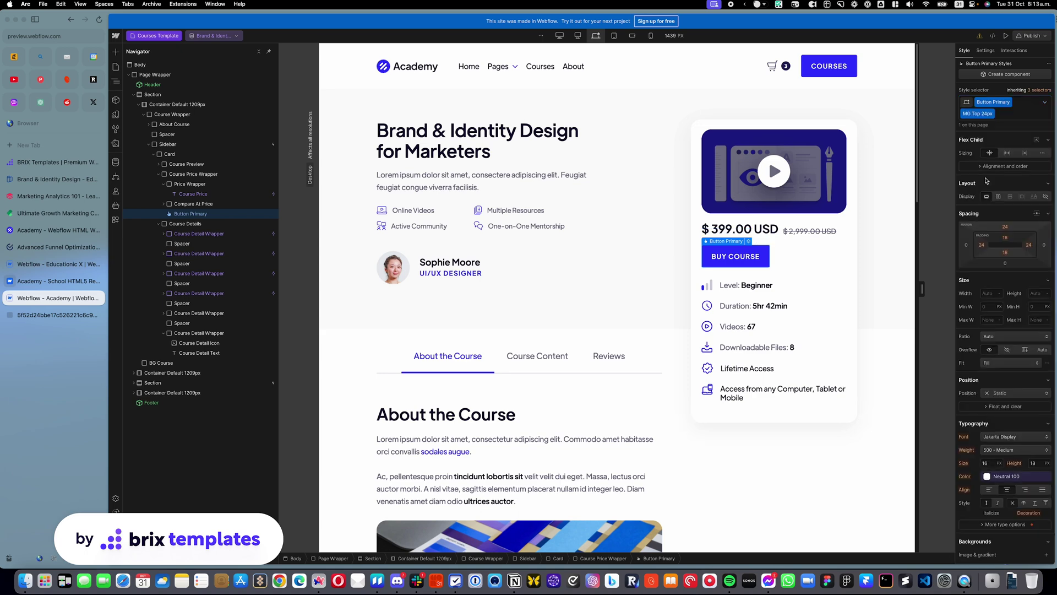
click(862, 269)
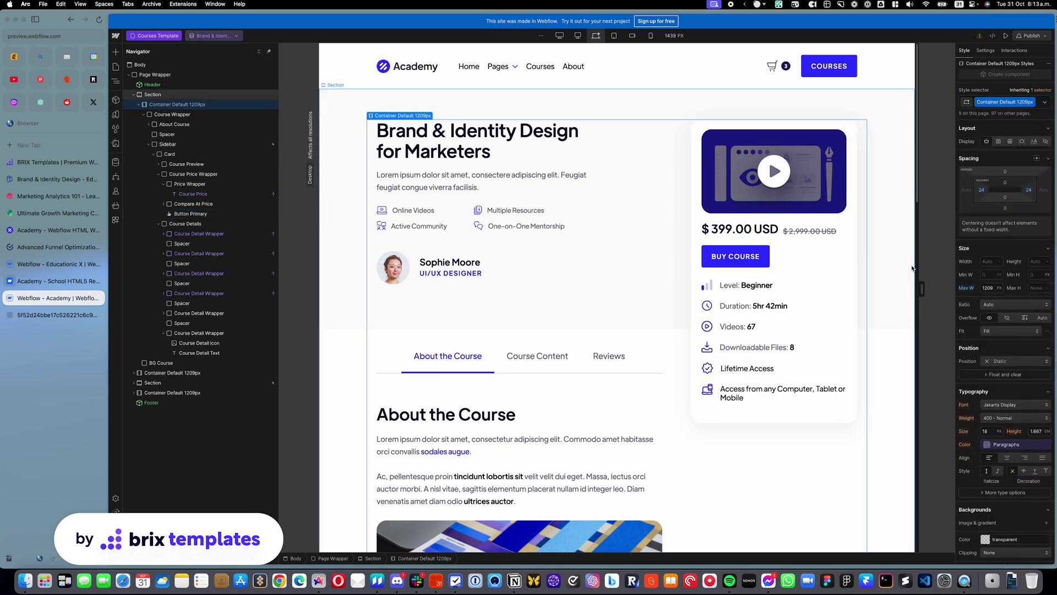
Step: Bind the BUY COURSE button's link URL to the Courses field Teacher Facebook Profile Link
click(752, 247)
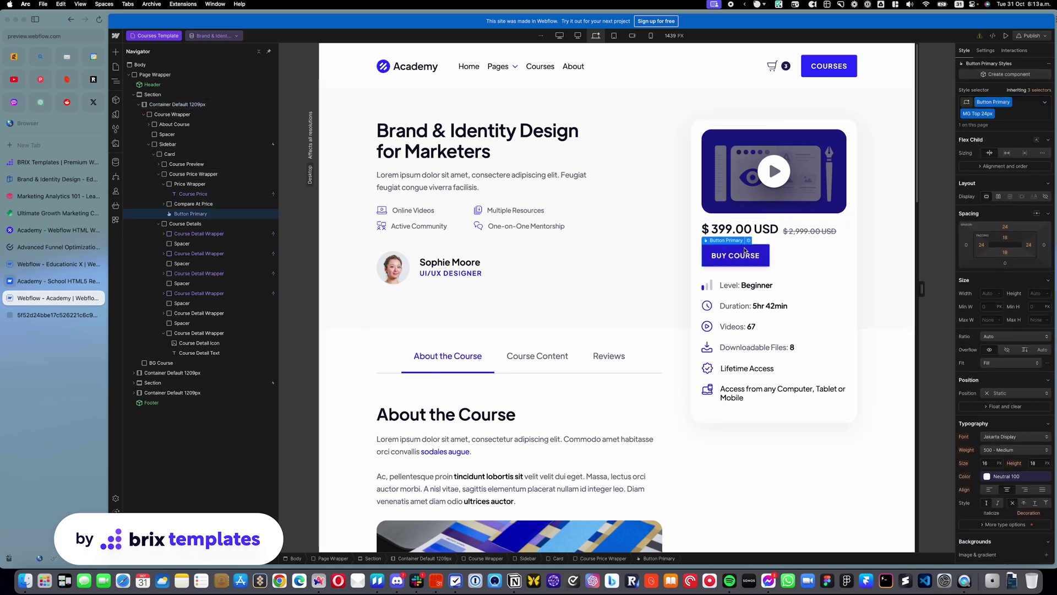
click(751, 241)
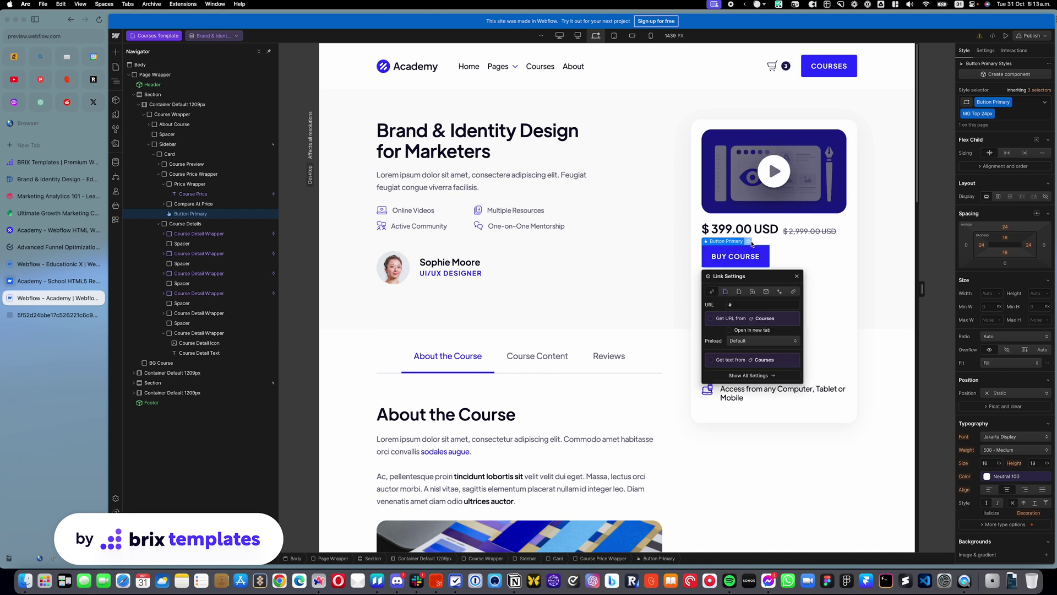
click(711, 321)
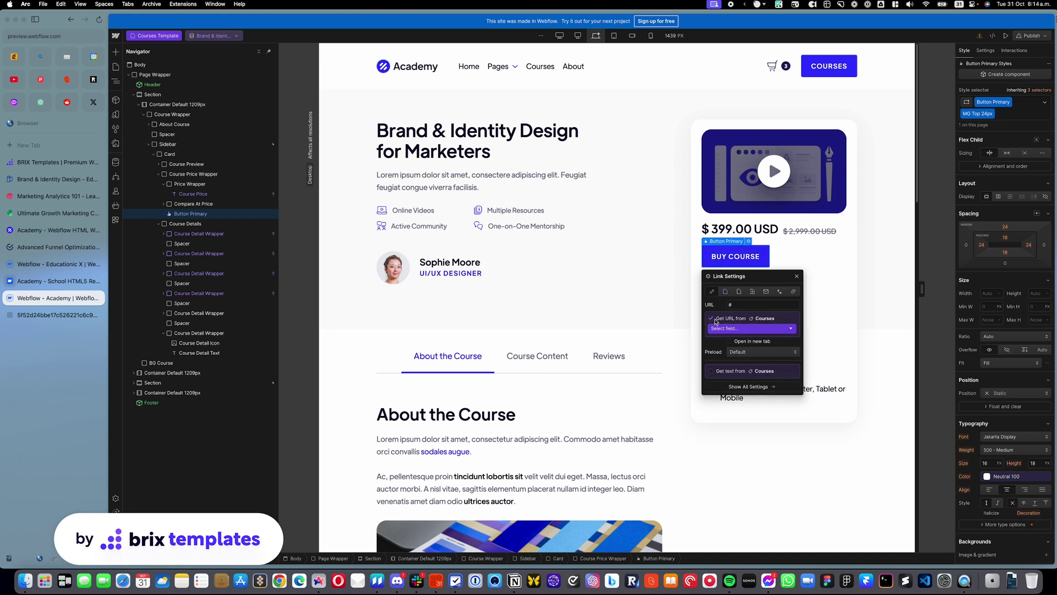
click(758, 329)
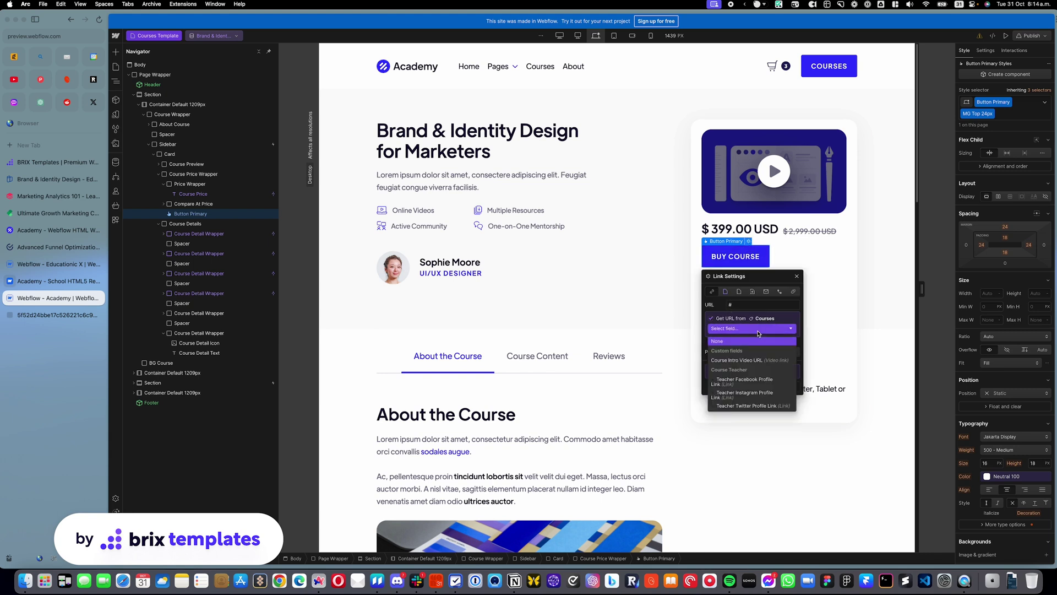
click(756, 384)
click(797, 277)
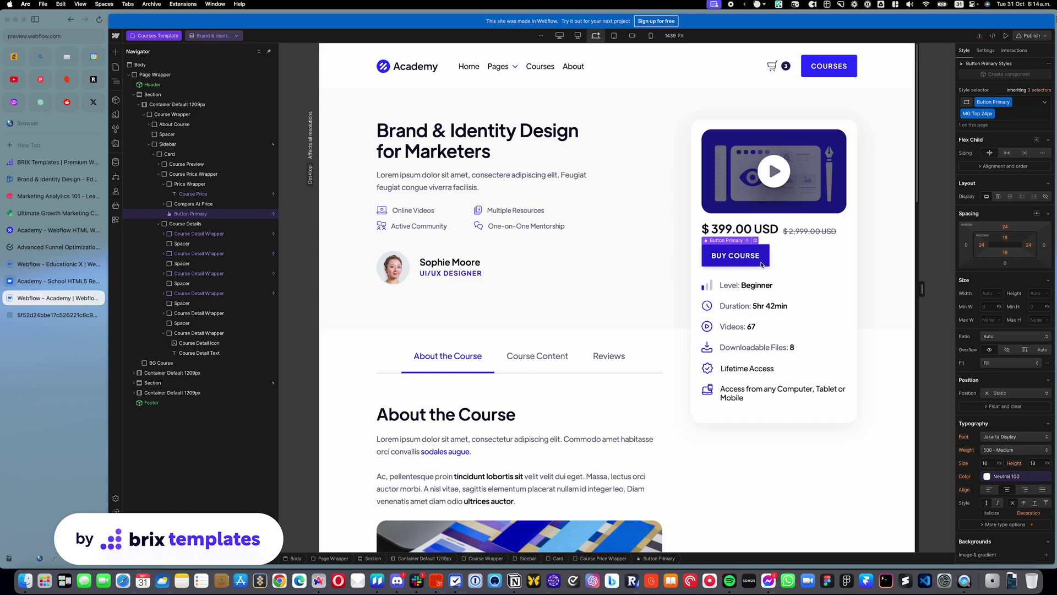
Step: Switch to the plain-text note and highlight the Webflow Memberships/Users and Gated Page w/ Password items, then clear the highlight
key(super+Tab)
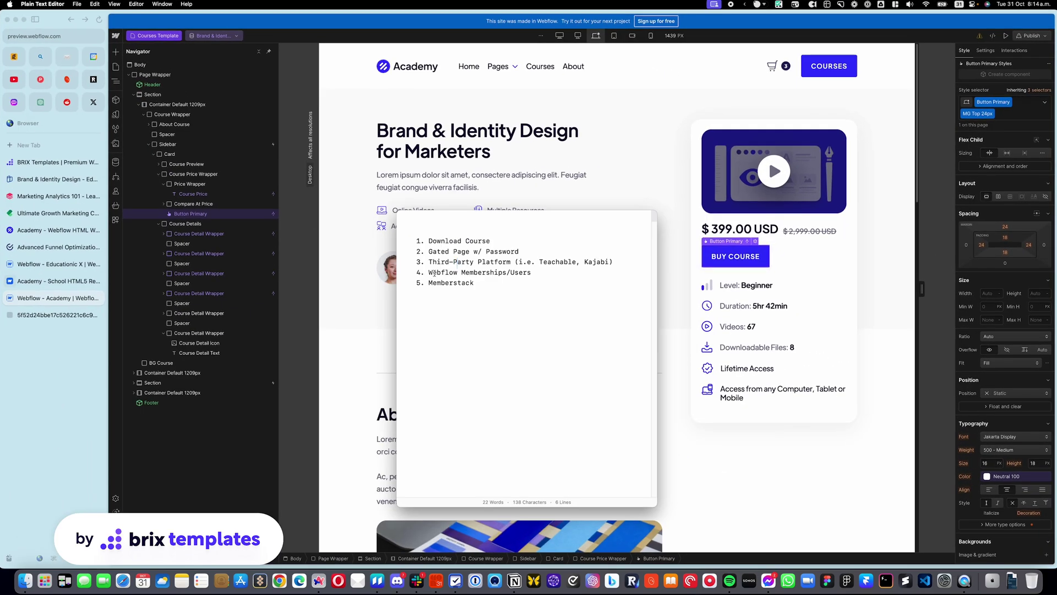
triple_click(435, 273)
click(434, 273)
drag(522, 251, 415, 251)
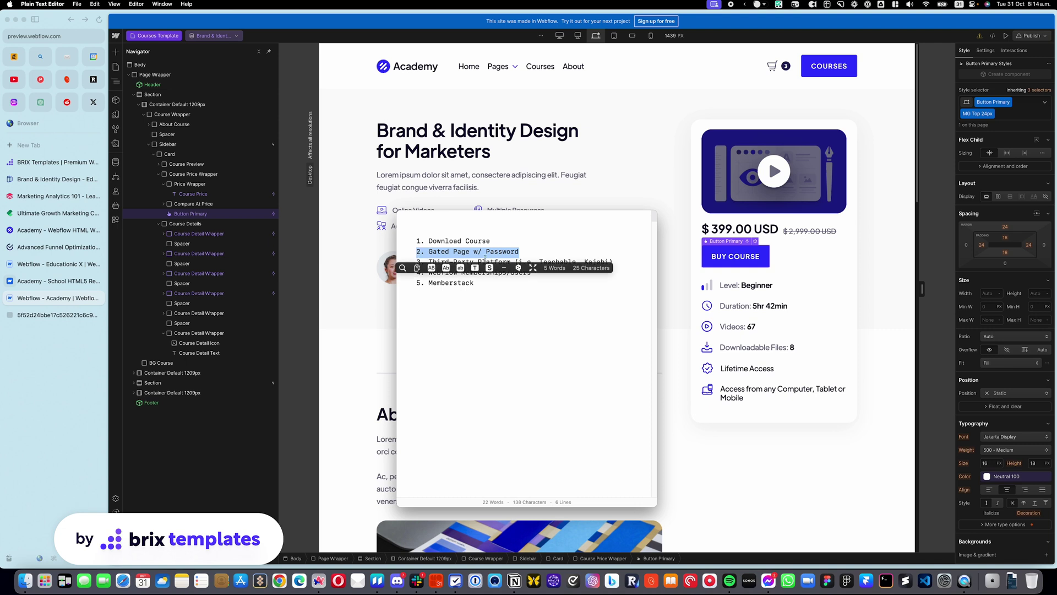
click(531, 302)
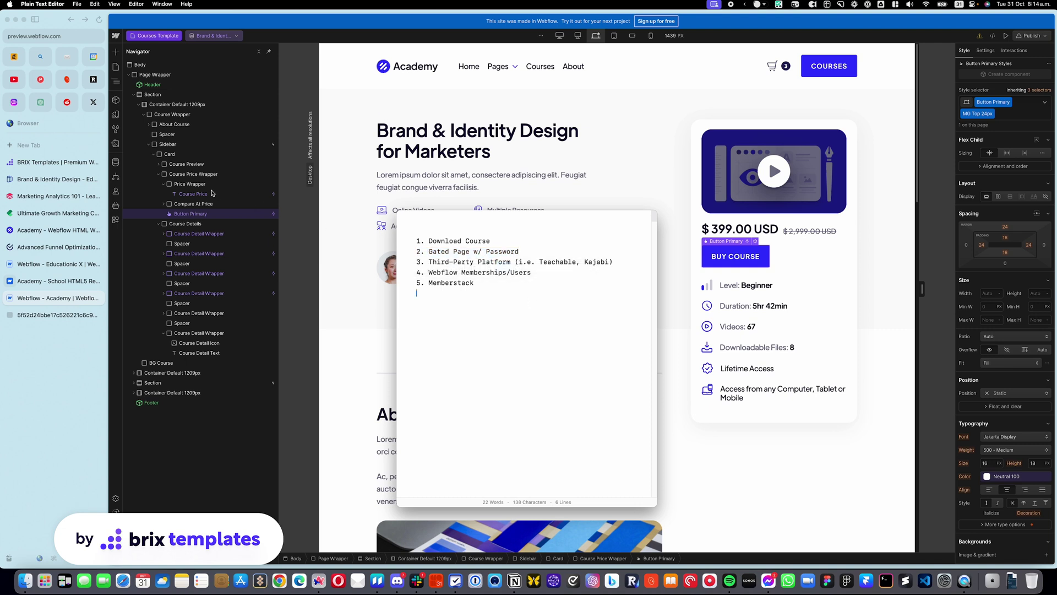
Step: Return to the Academy Designer and view the Getting started with Users dialog, then close it without enabling Users
click(116, 194)
click(116, 194)
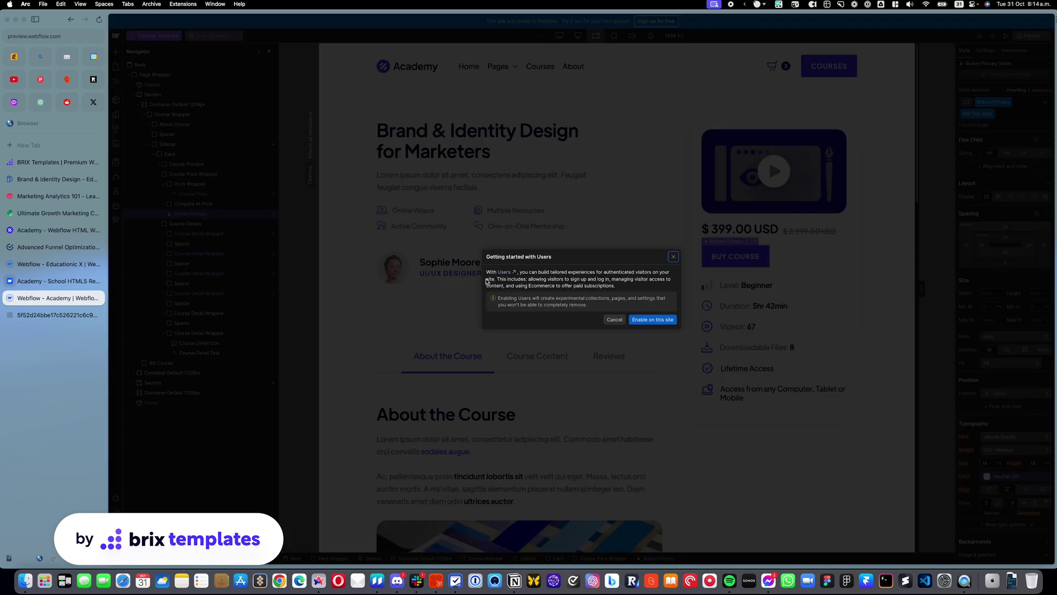
click(672, 257)
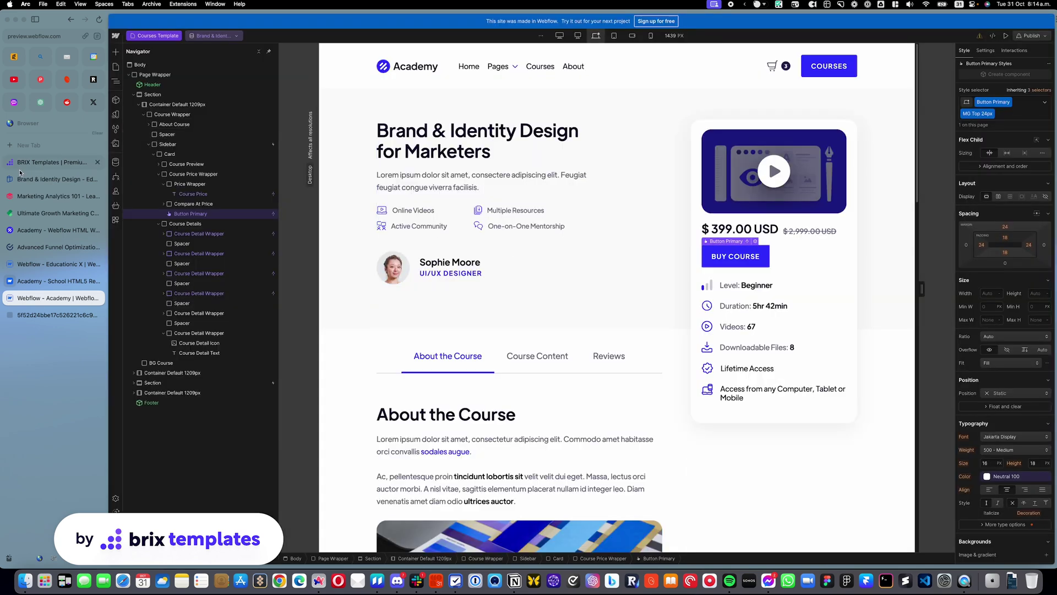
key(super+t)
text(webflow.com/)
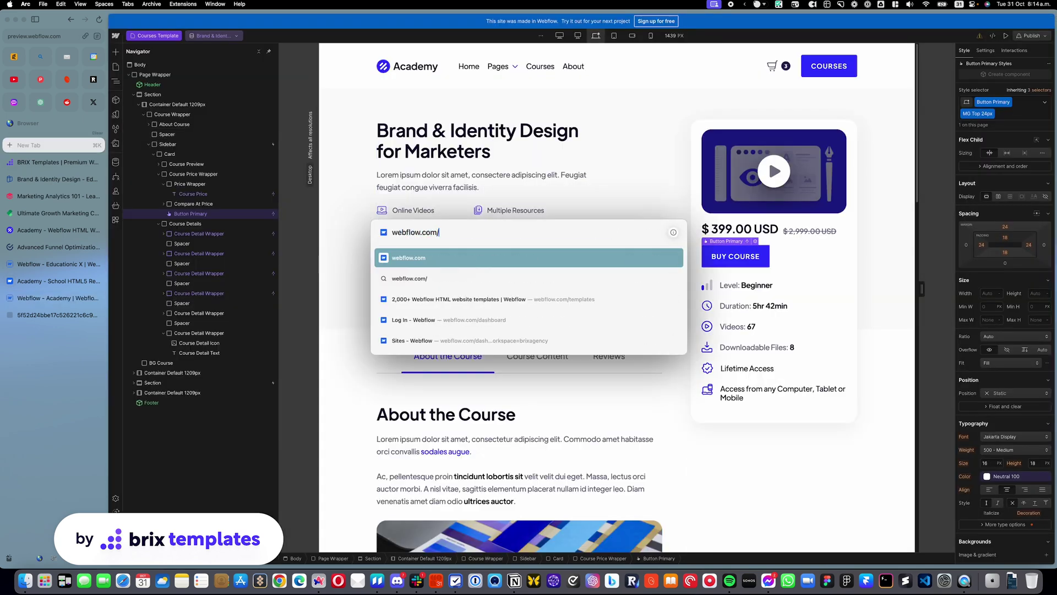
text(users)
key(Return)
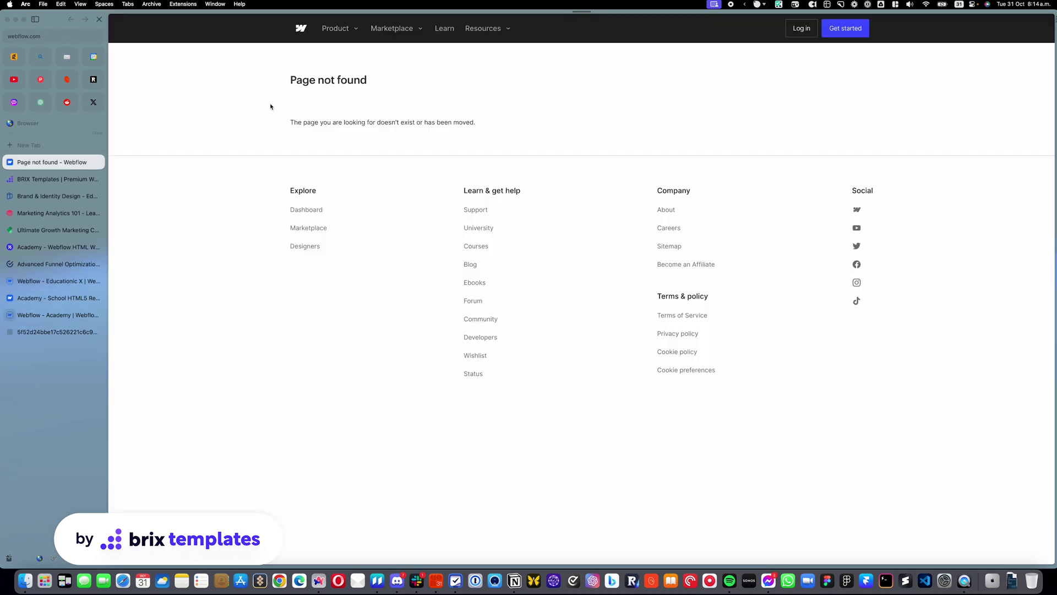
Step: Replace the users part of the address with membership and load Webflow's User Accounts gated content feature page
click(53, 36)
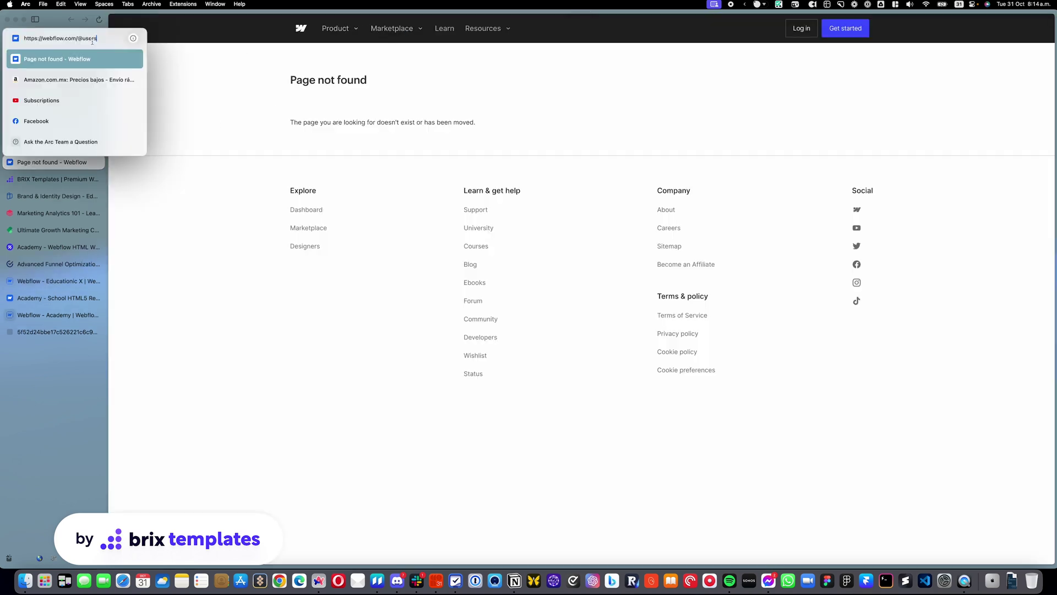
key(BackSpace)
key(BackSpace)
key(BackSpace)
key(BackSpace)
key(BackSpace)
text(membership)
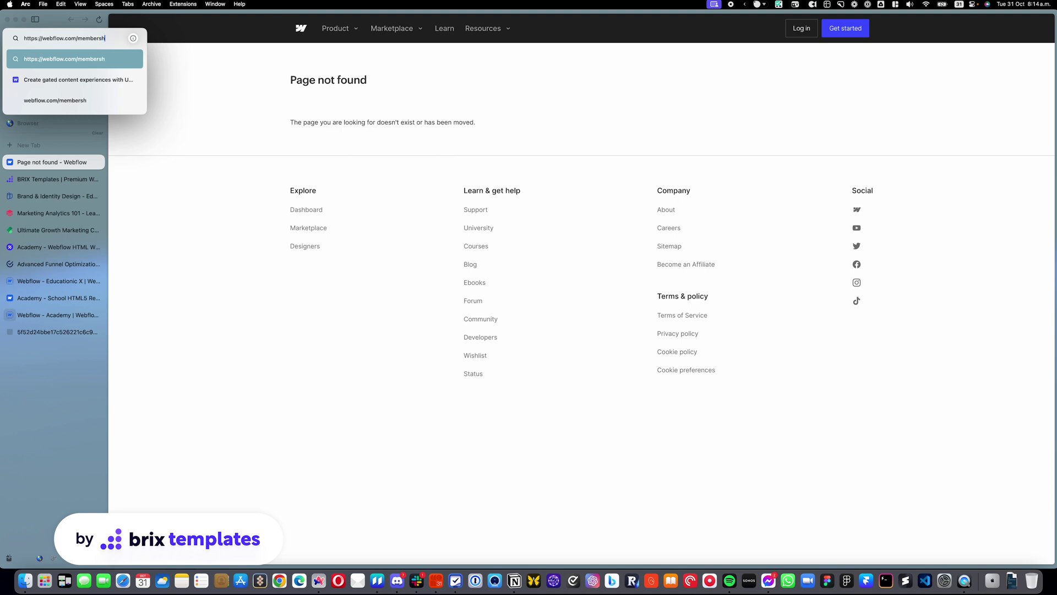
key(Escape)
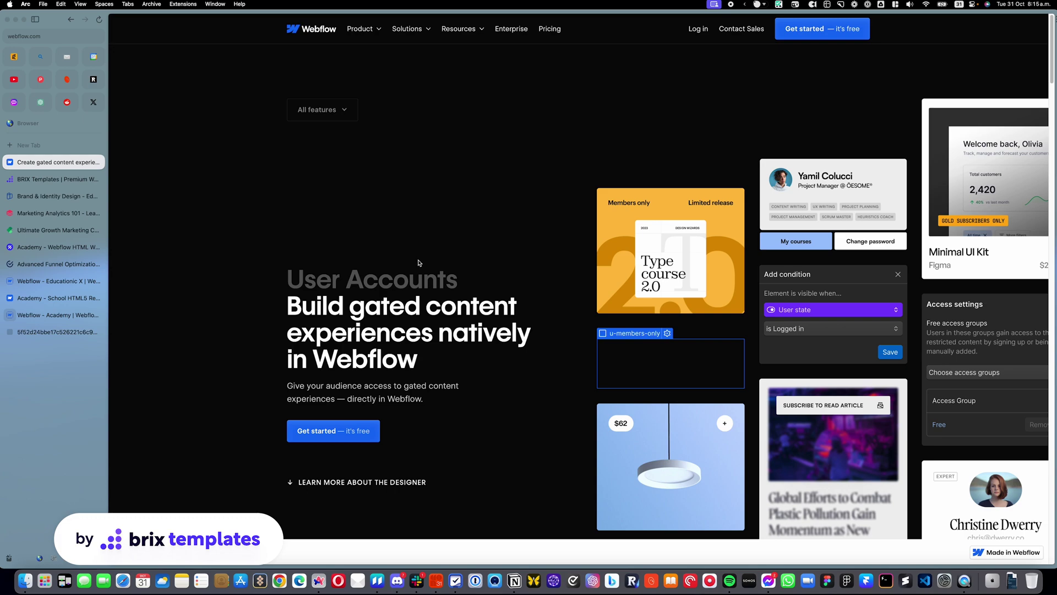
Step: Look through the User Accounts feature page and expand the Access groups item under Gated content
scroll(493, 322, down, 6)
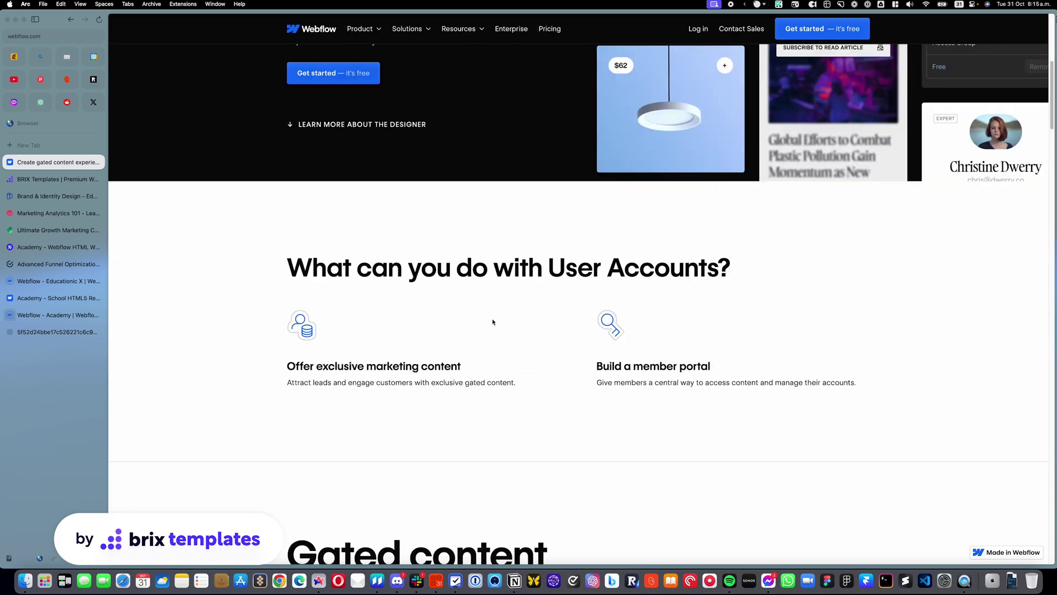
scroll(493, 322, up, 5)
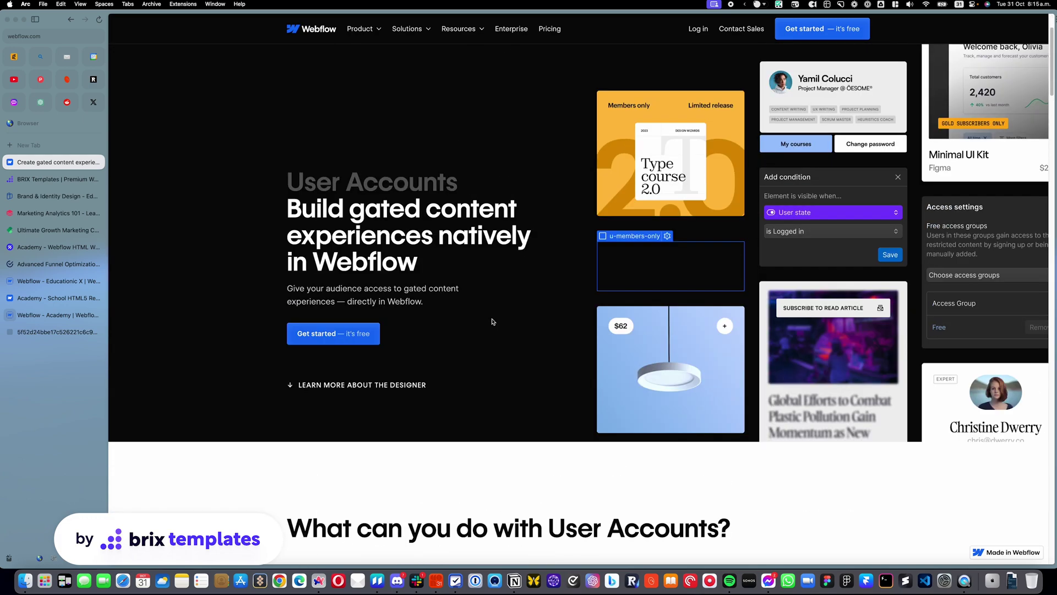
scroll(492, 322, down, 12)
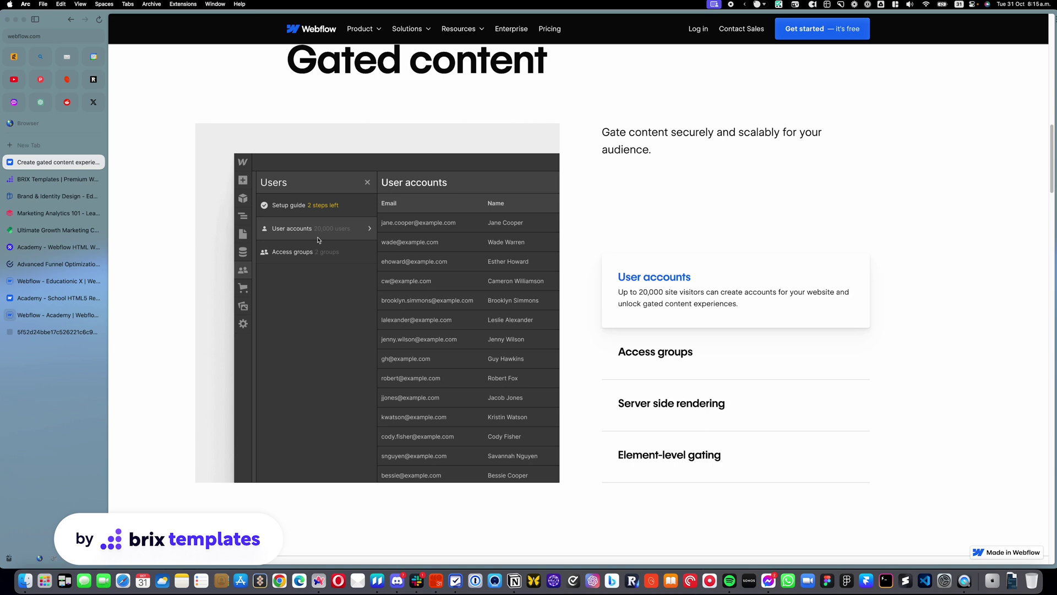
click(653, 351)
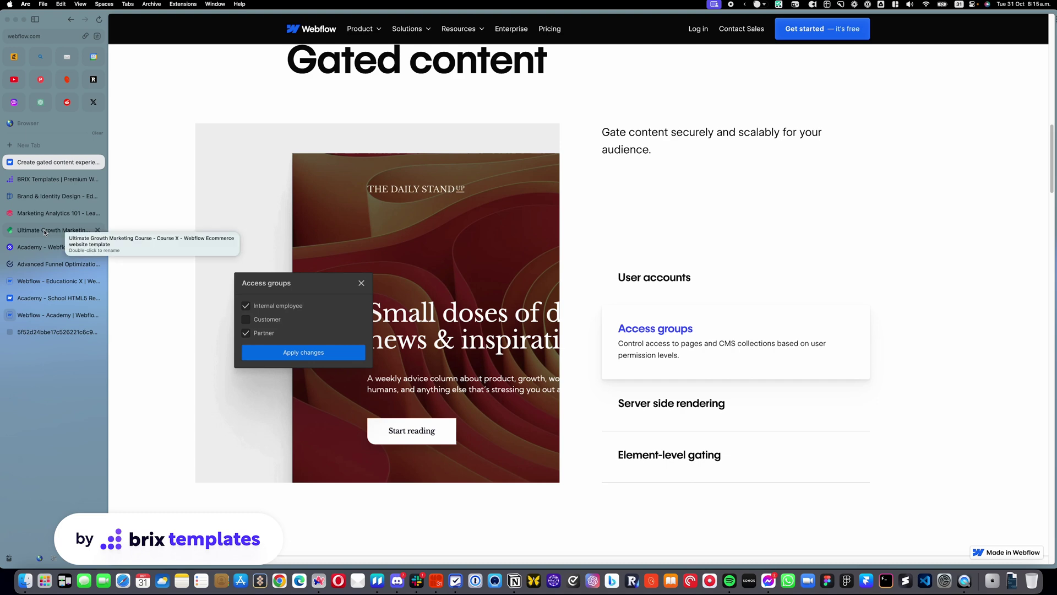
scroll(292, 311, down, 5)
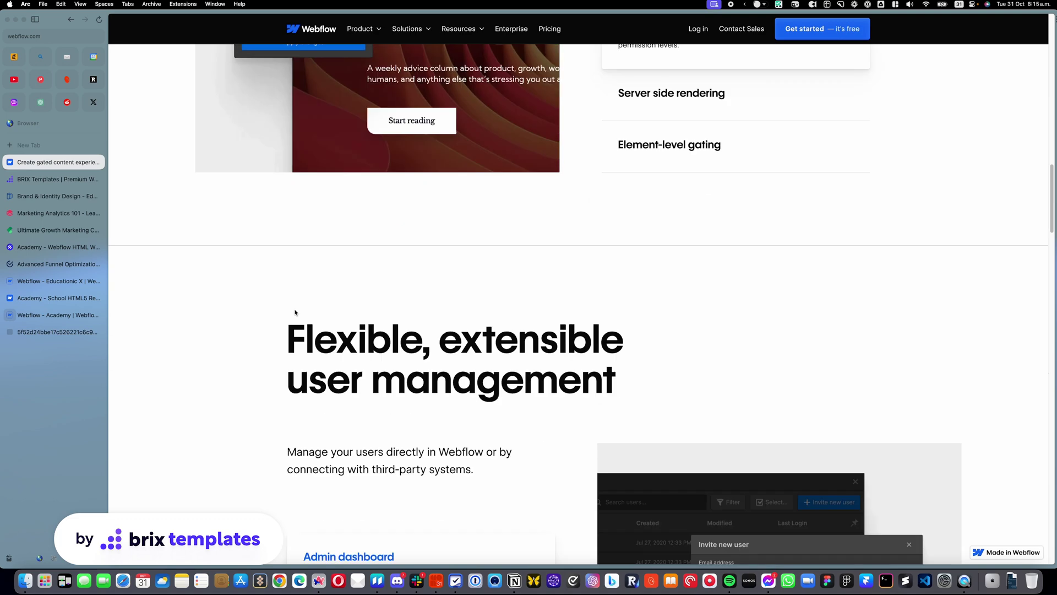
Step: Return to the Academy Designer and open the Brand & Identity Design for Marketers page with the START COURSE button
click(26, 299)
click(33, 315)
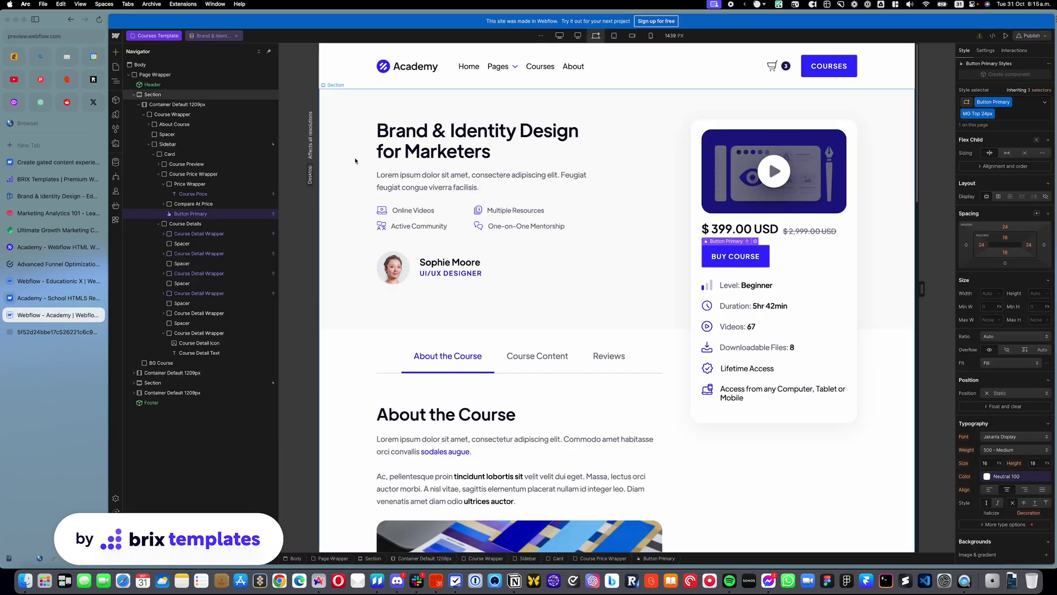
click(116, 67)
click(179, 188)
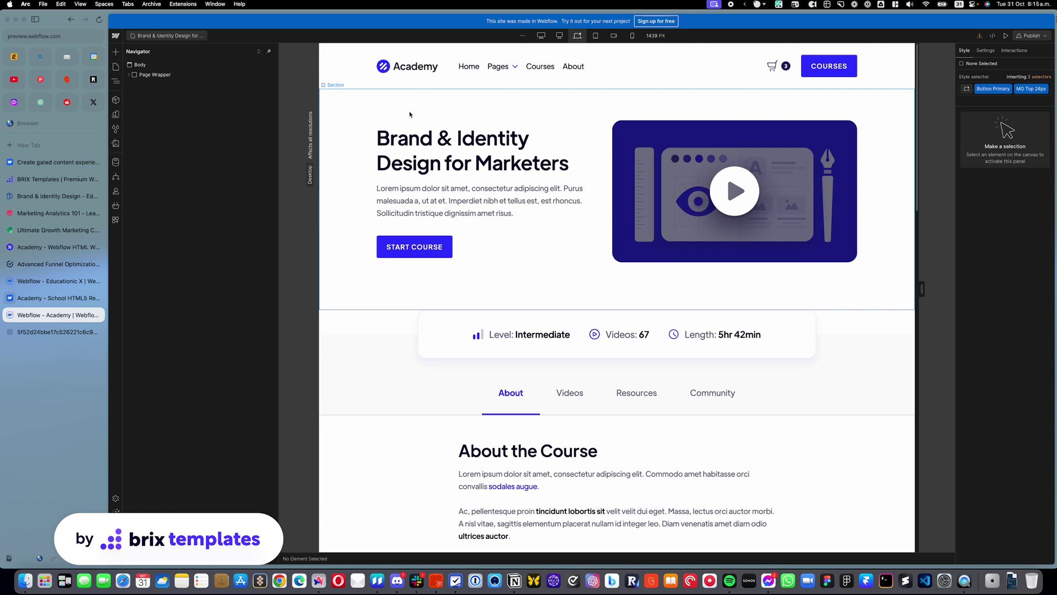
Step: Switch to the plain-text note, highlight Gated Page w/ Password and then Webflow Memberships/Users, and clear the highlight
key(super+Tab)
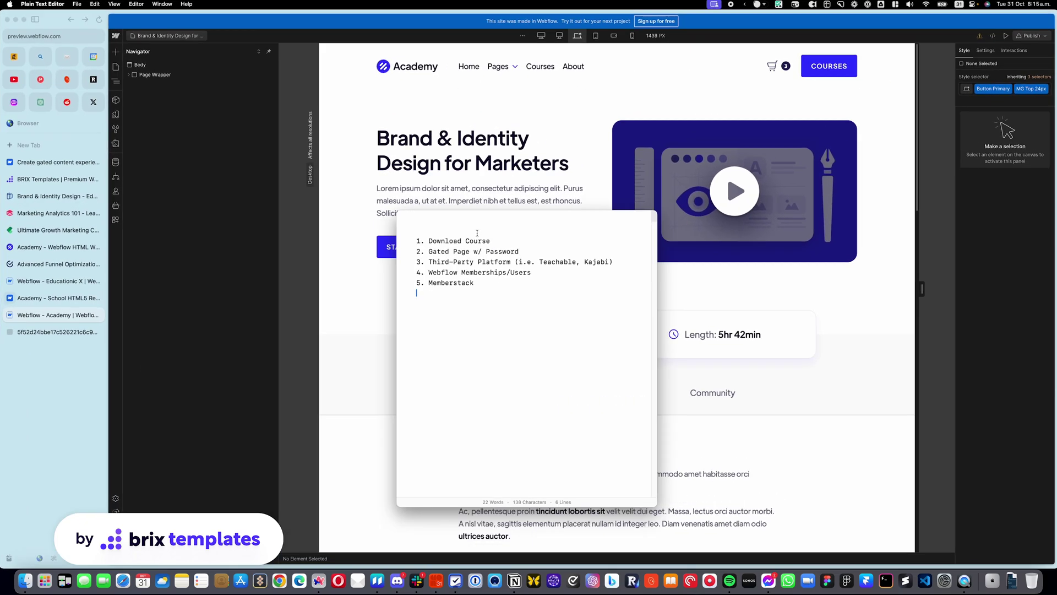
triple_click(518, 251)
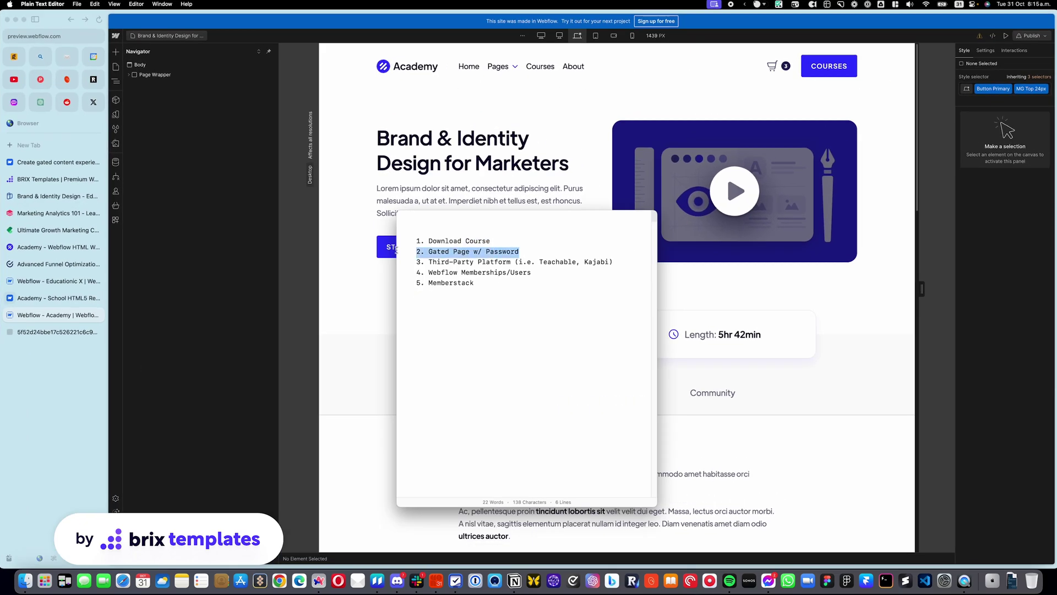
triple_click(476, 273)
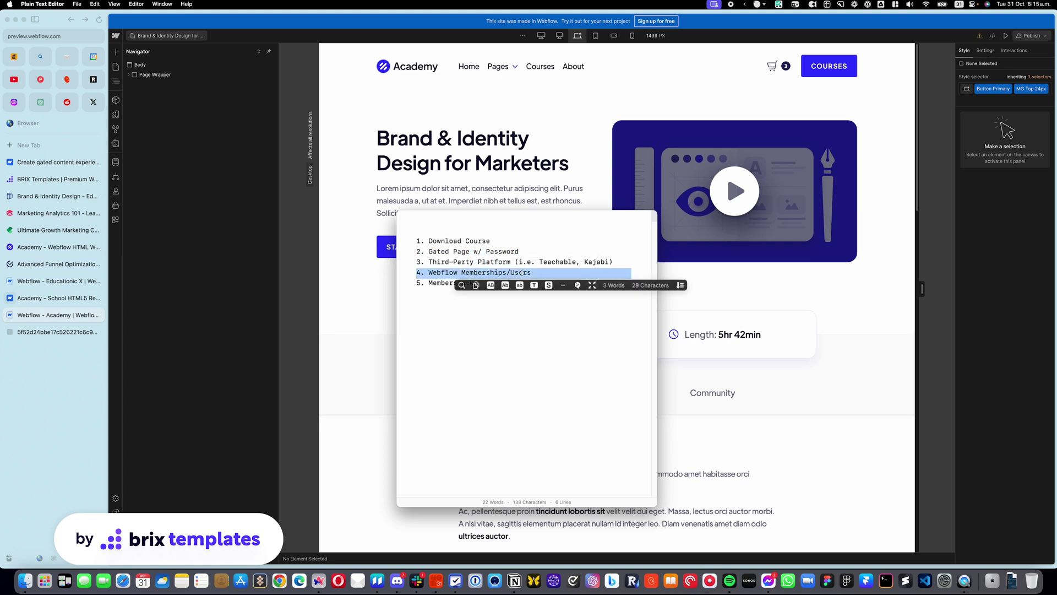
click(546, 274)
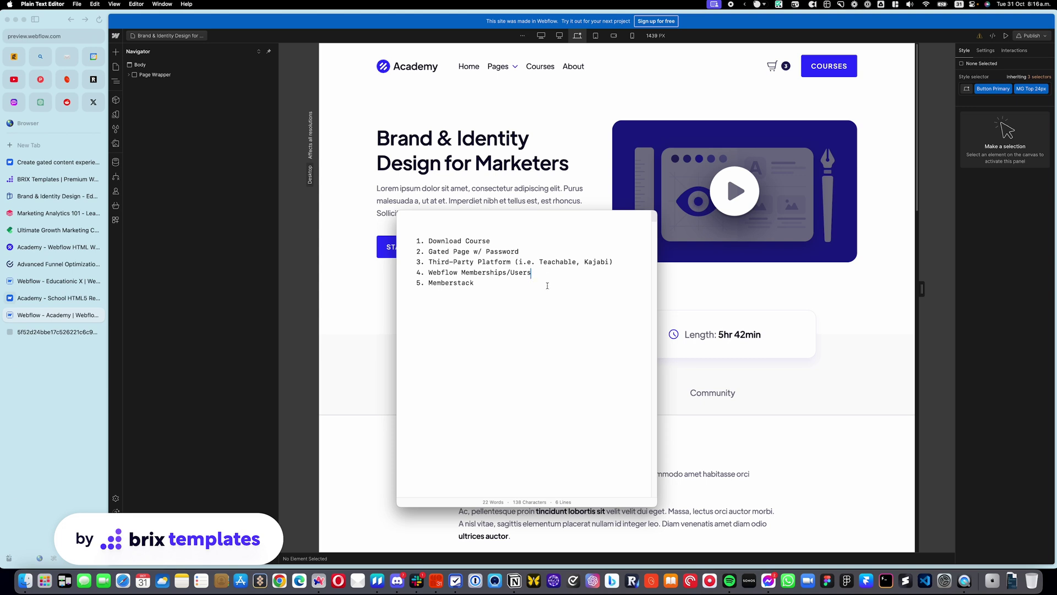
triple_click(518, 274)
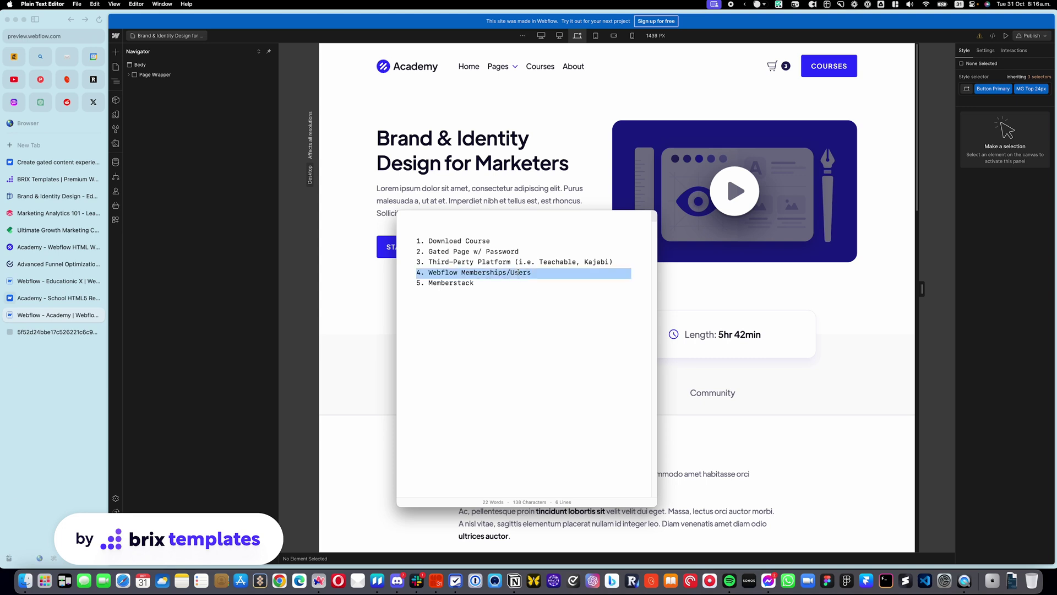
click(529, 274)
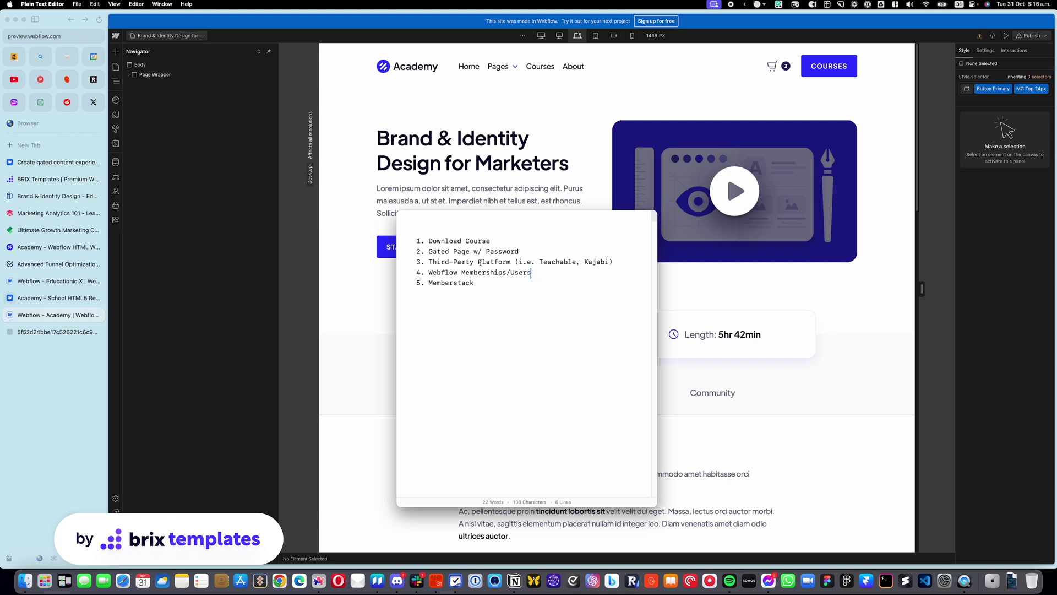
Step: Open memberstack.com in a new browser tab and move that tab to the end of the tab list
click(30, 147)
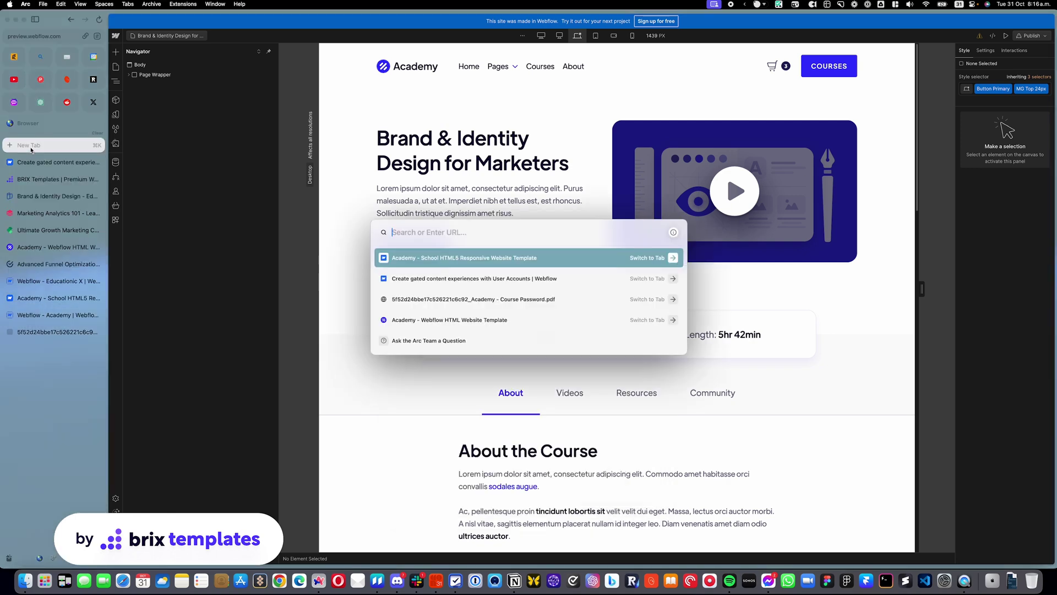
text(memberstack.com)
key(Return)
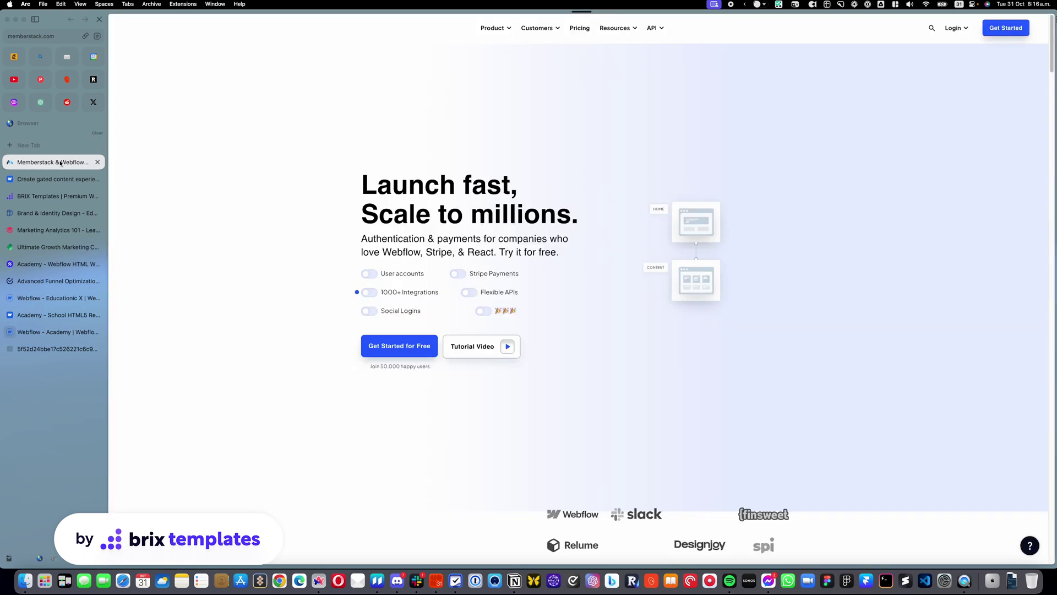
drag(61, 163, 52, 358)
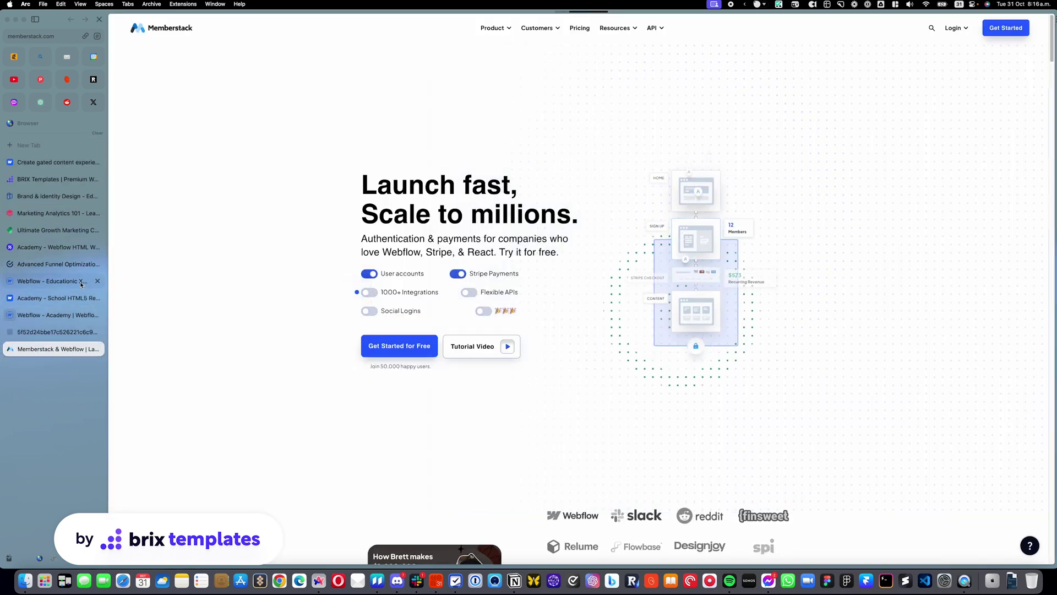
Step: Browse Memberstack's Templates library, then open its Components library
click(510, 29)
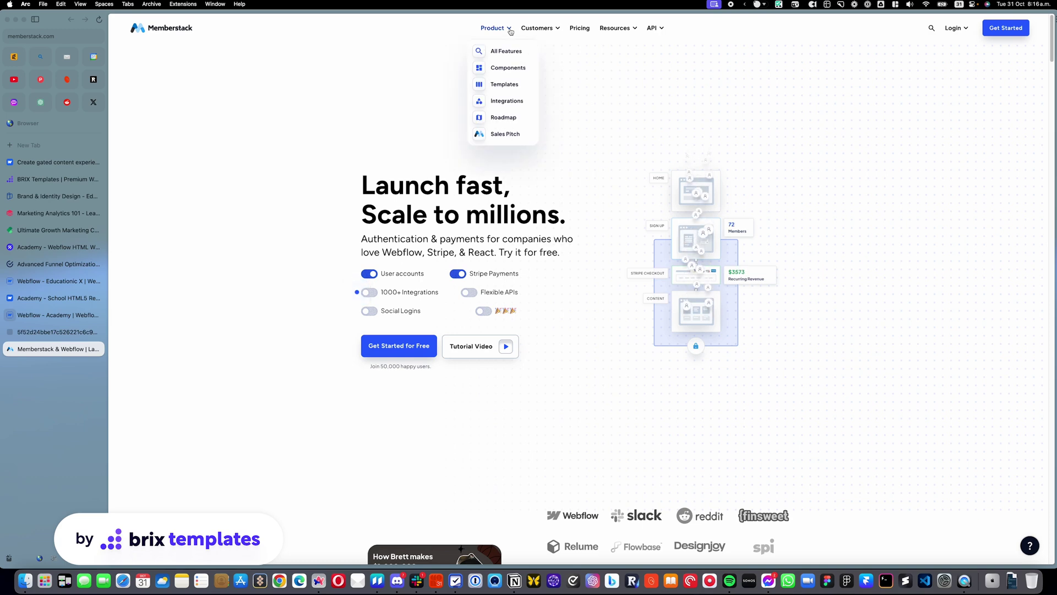
click(506, 84)
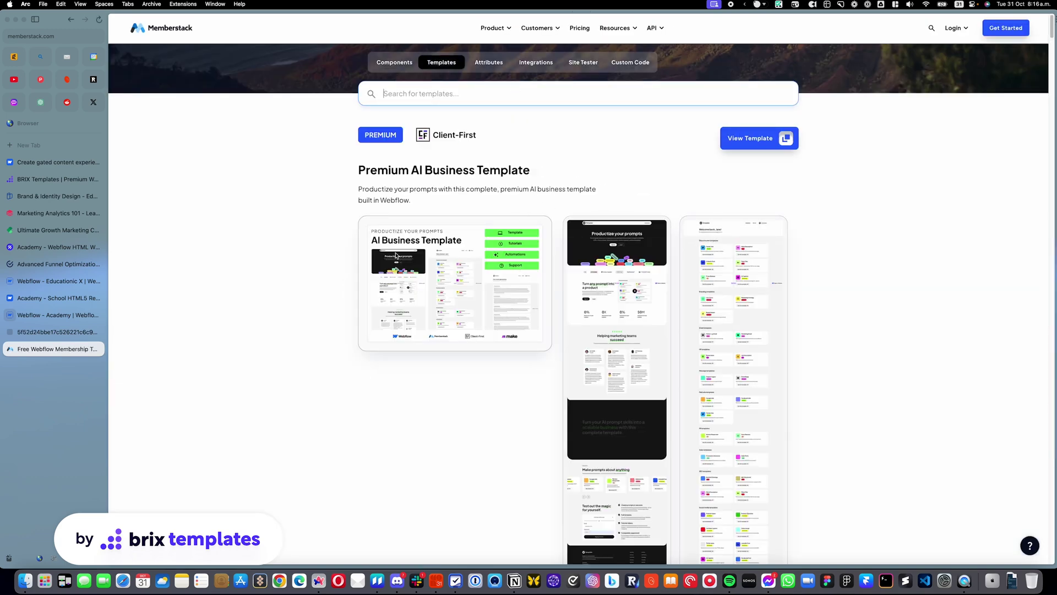
scroll(420, 244, down, 5)
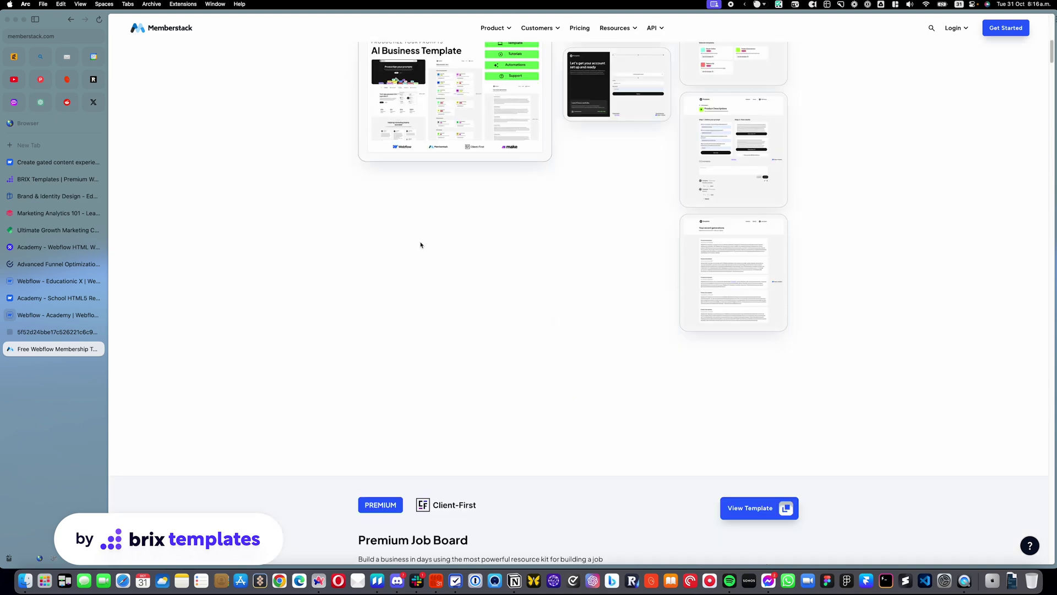
scroll(420, 244, up, 5)
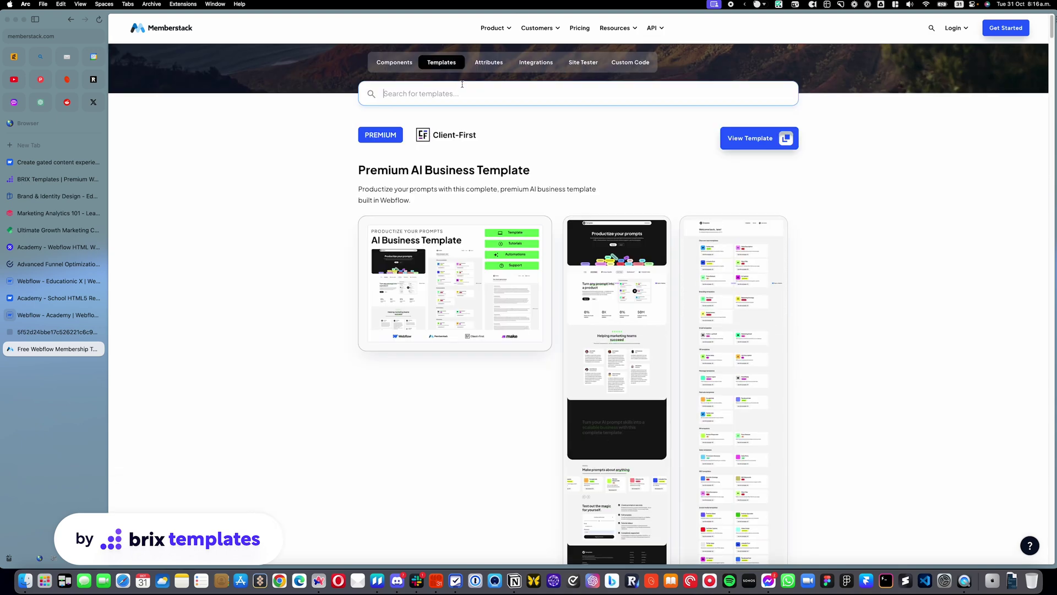
click(399, 67)
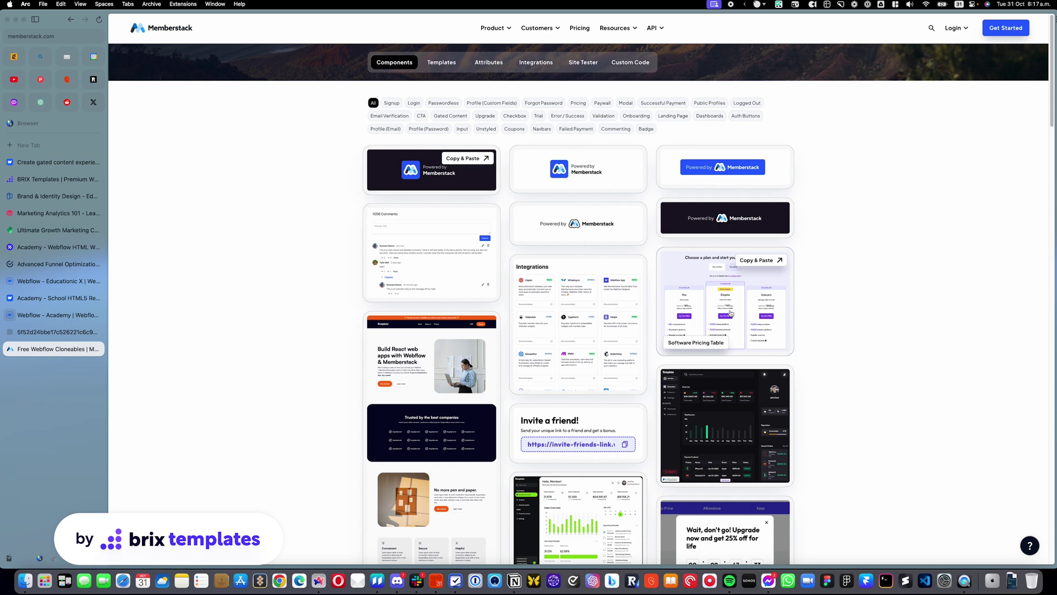
Step: Return to the Memberstack home page and review its component examples, demo video and Launch Sooner sections
click(182, 35)
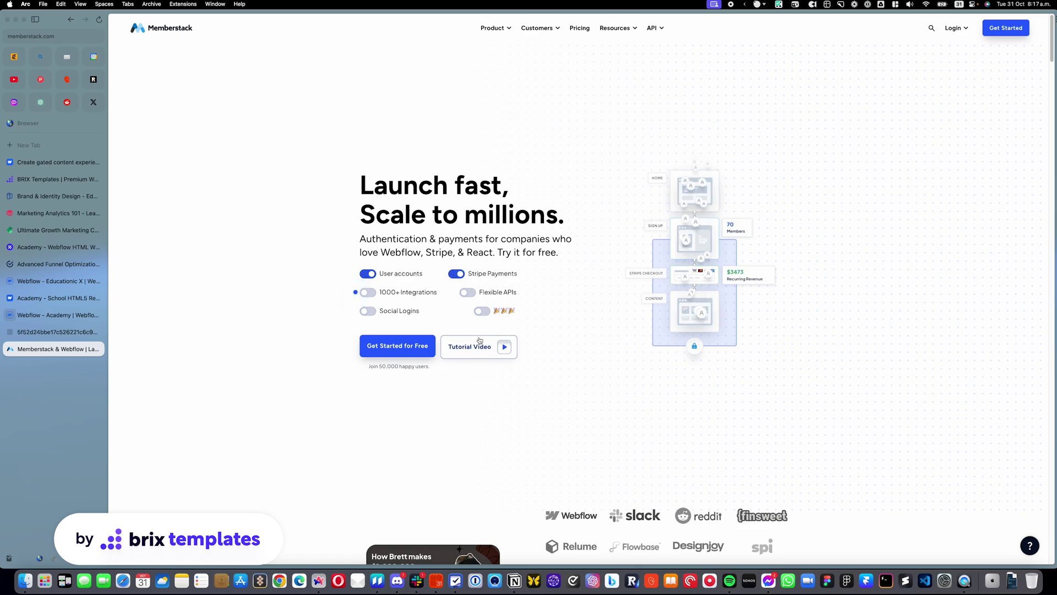
scroll(479, 342, down, 15)
scroll(480, 342, down, 10)
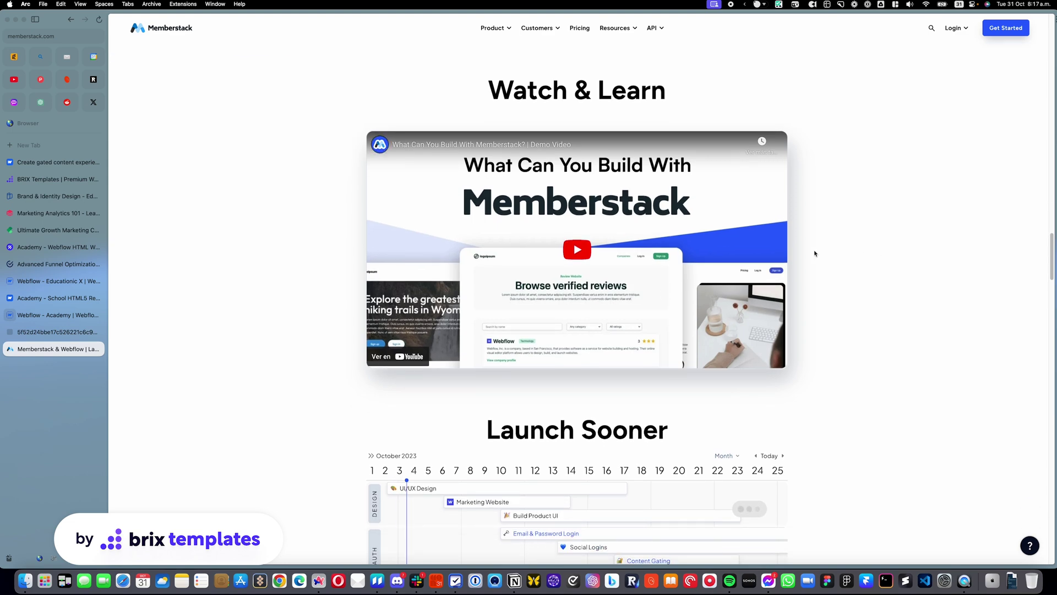
scroll(814, 253, down, 3)
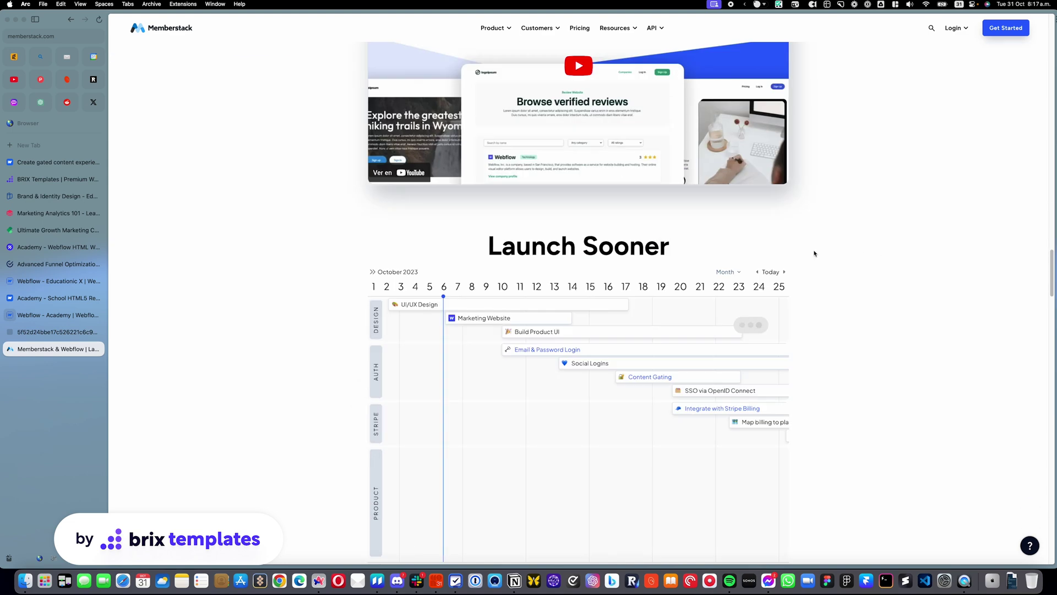
scroll(814, 254, up, 10)
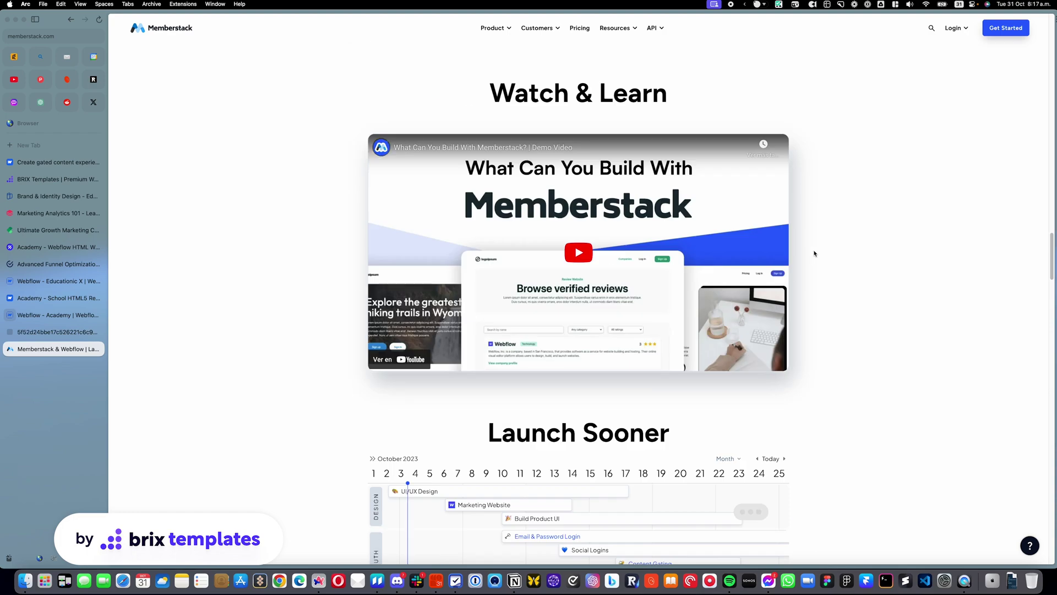
scroll(815, 253, up, 10)
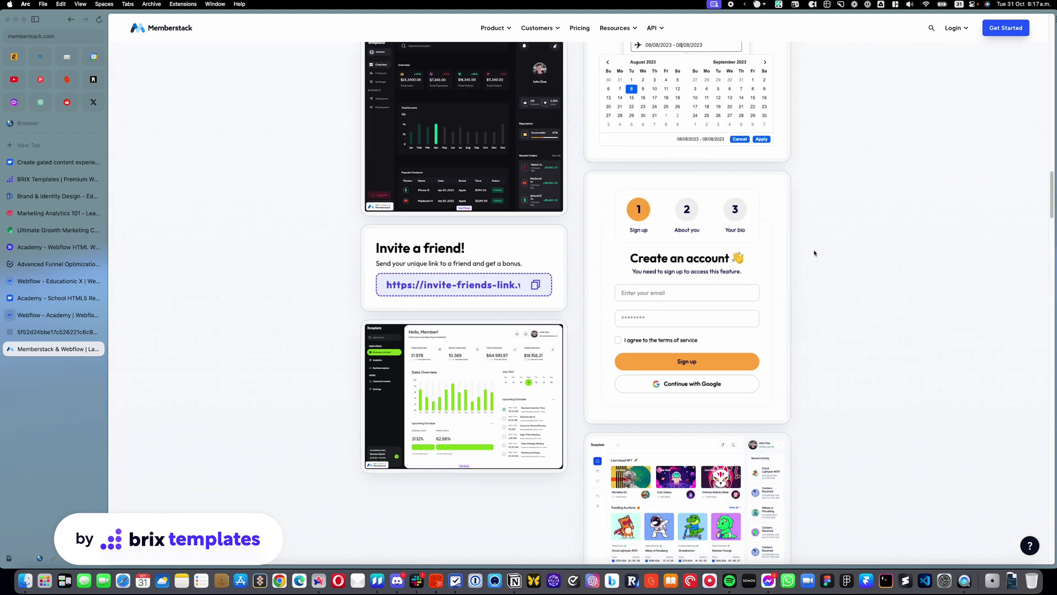
scroll(814, 253, up, 7)
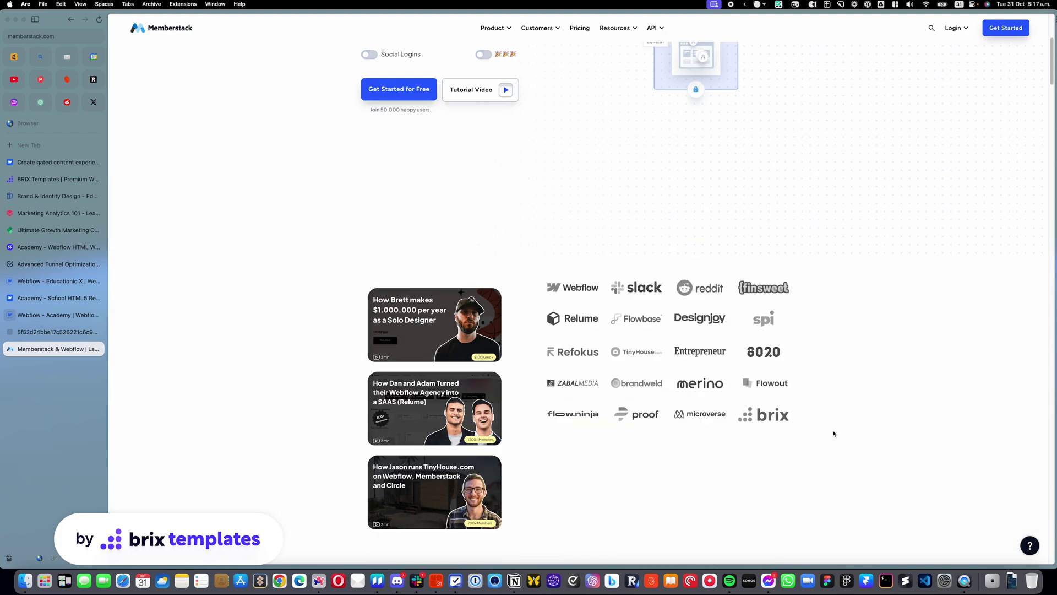
scroll(846, 416, up, 5)
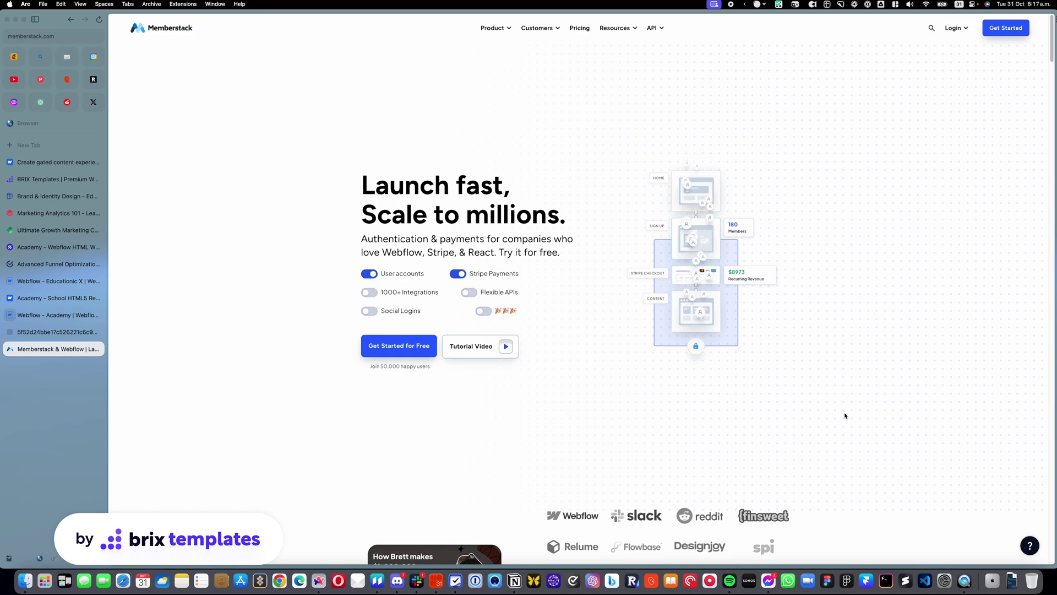
Step: Switch to the plain-text note and highlight the Webflow Memberships/Users and Memberstack items together
key(super+Tab)
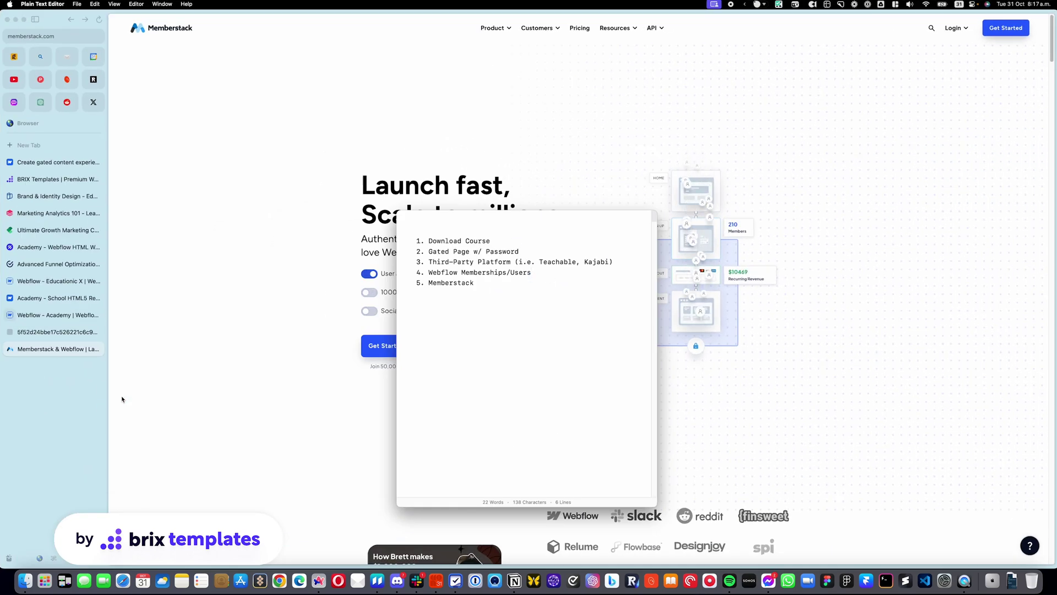
drag(481, 284, 391, 272)
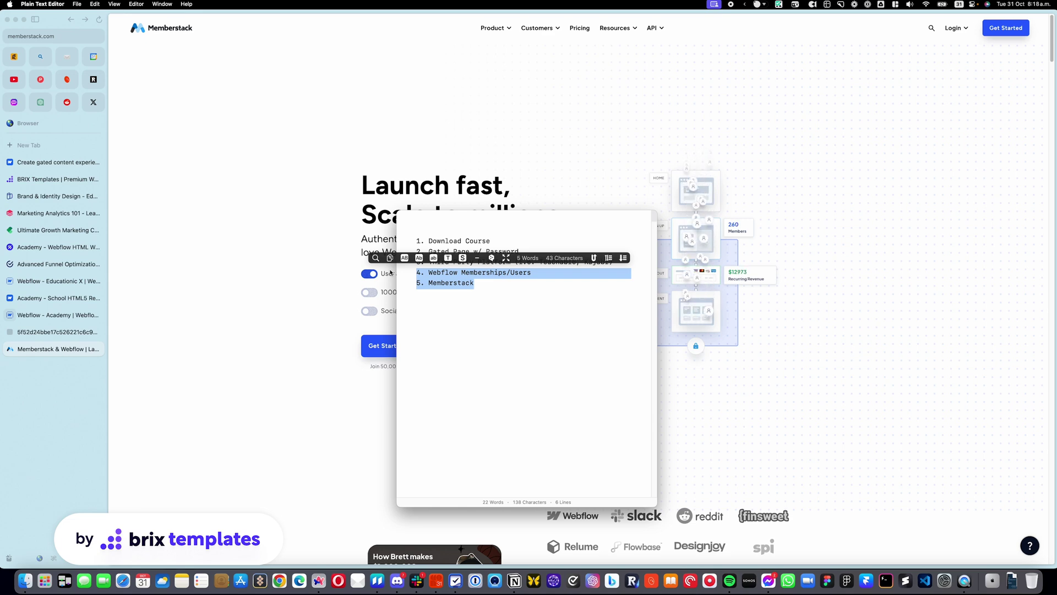
Step: Highlight the first three note items together, then the Download Course, Gated Page w/ Password and Third-Party Platform lines one at a time
click(500, 298)
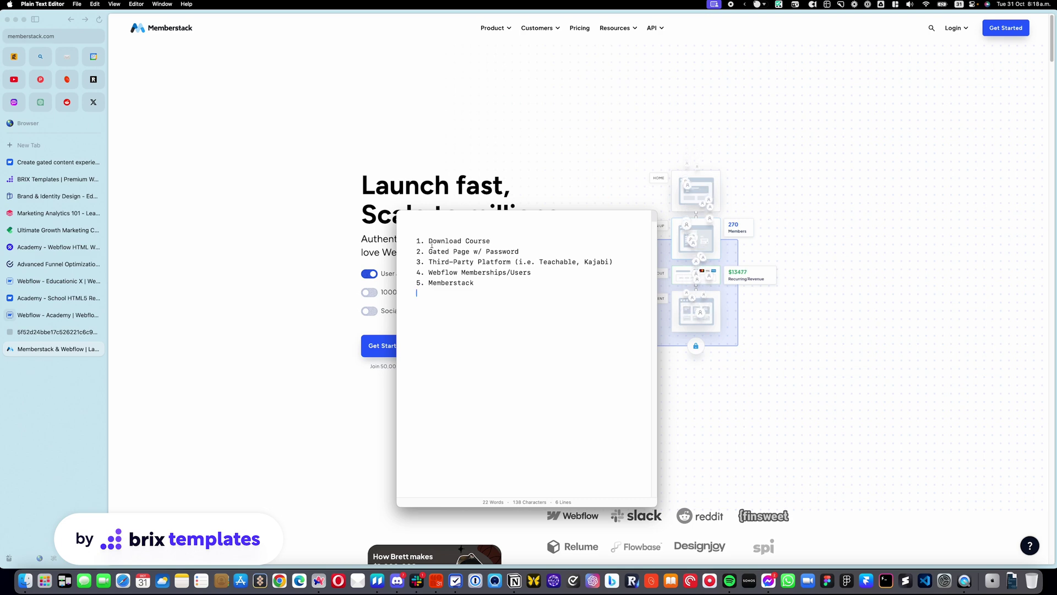
drag(421, 242, 420, 272)
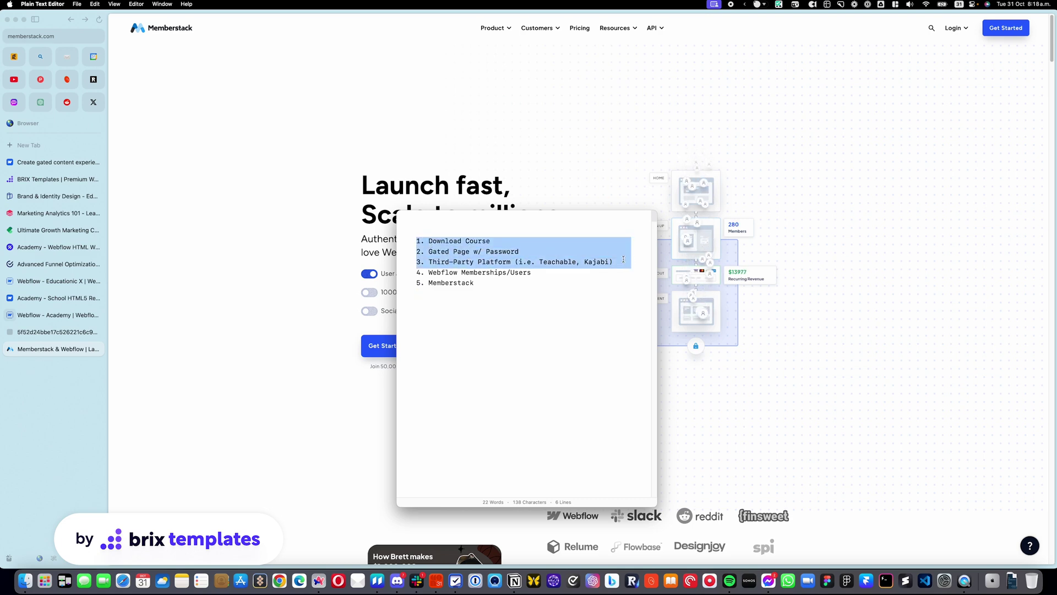
drag(507, 243, 407, 245)
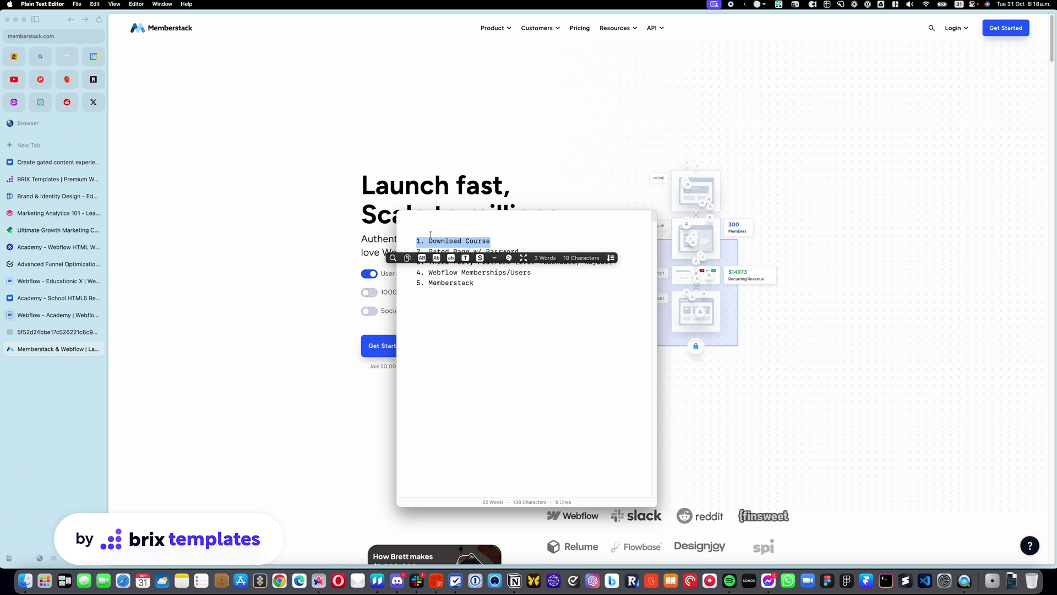
click(428, 241)
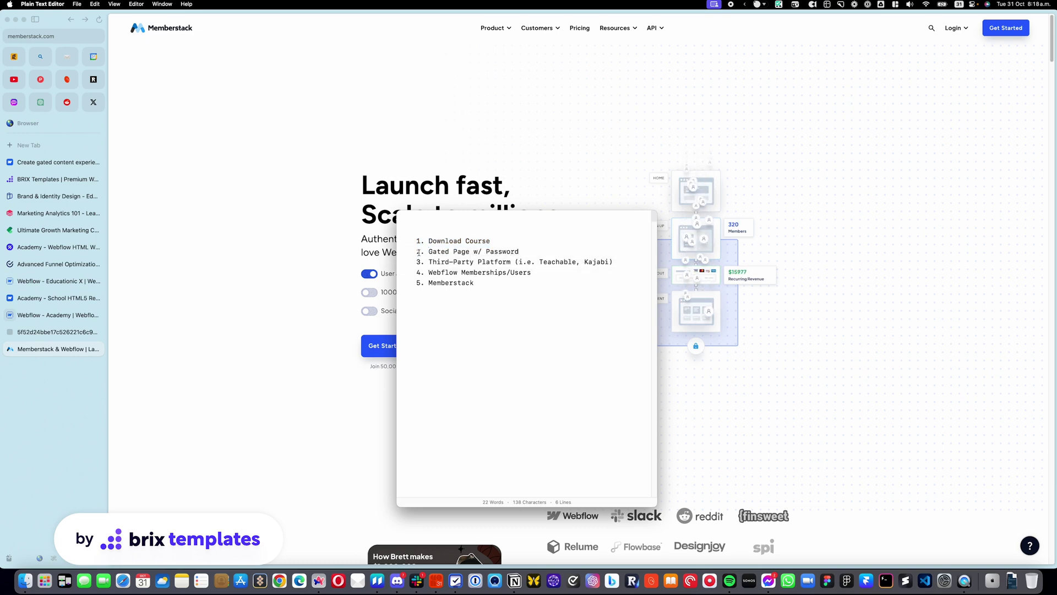
drag(417, 251, 540, 252)
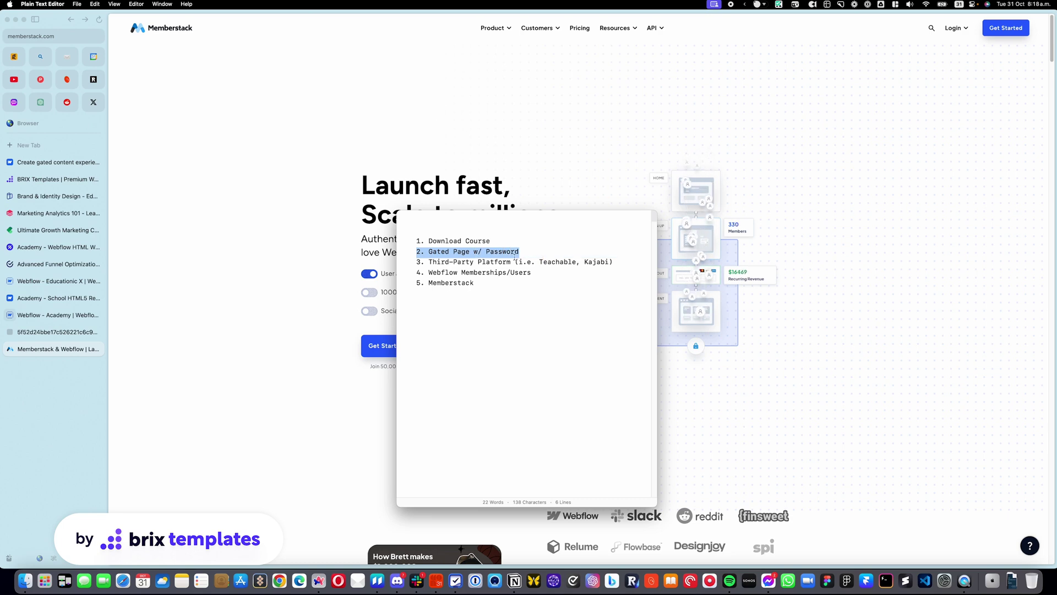
drag(417, 262, 615, 258)
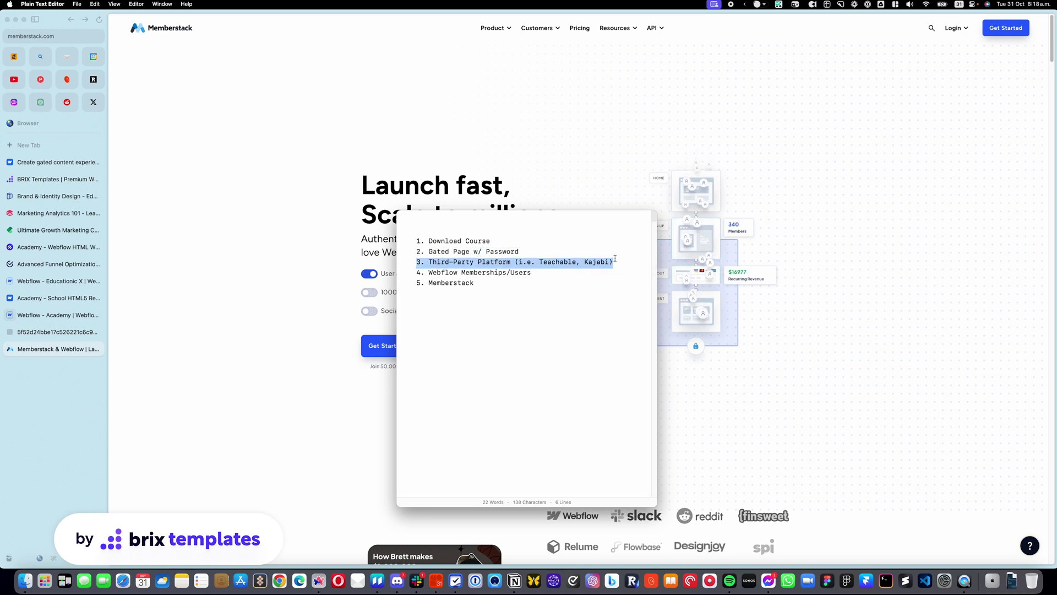
click(595, 246)
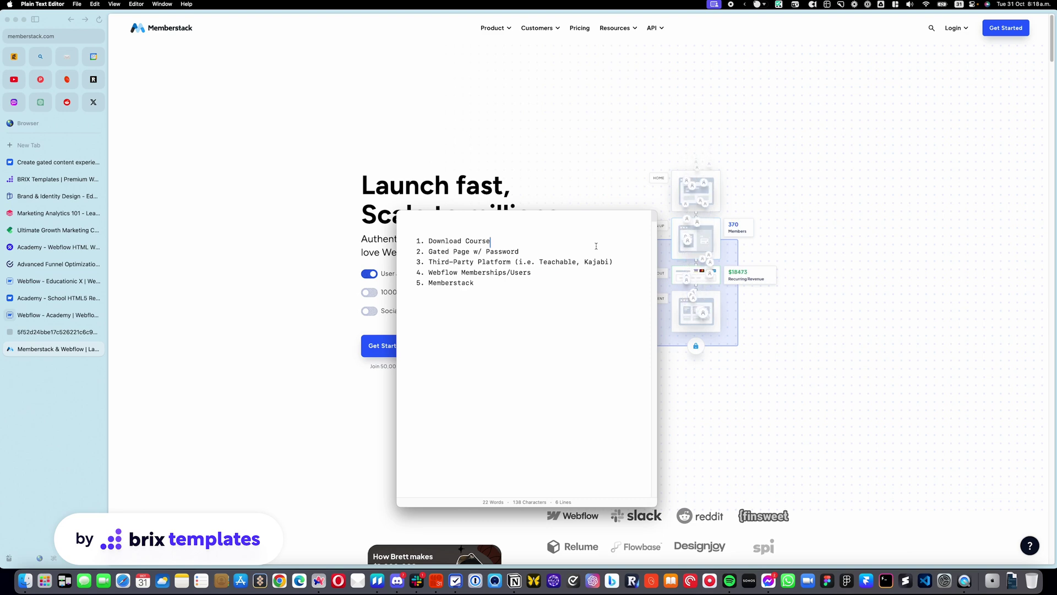
Step: Switch to the BRIX Templates site in the browser and look through its home page down to the end
click(151, 224)
click(55, 179)
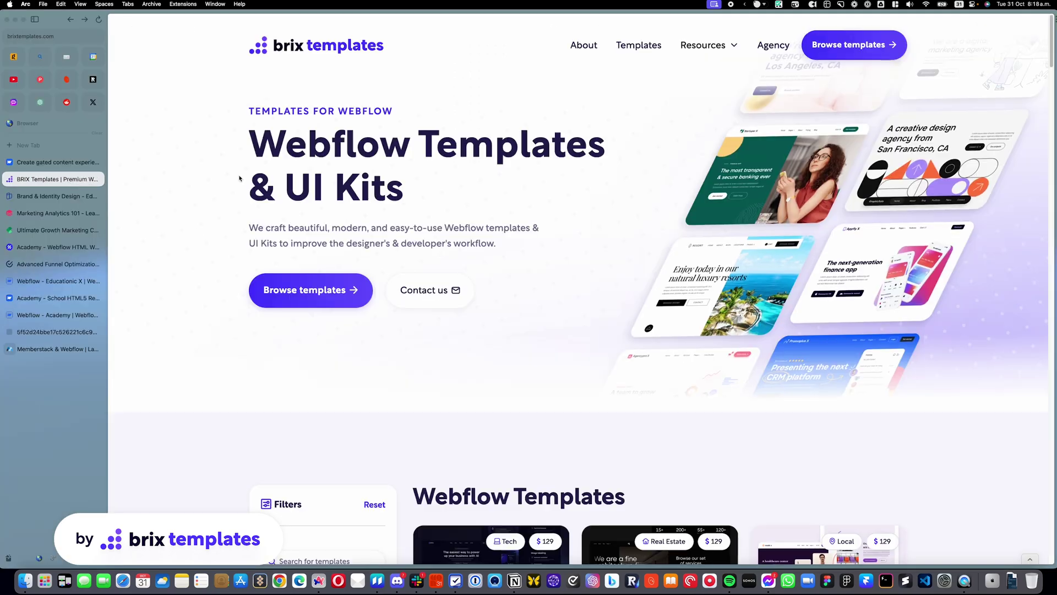
scroll(606, 231, down, 10)
scroll(606, 233, down, 15)
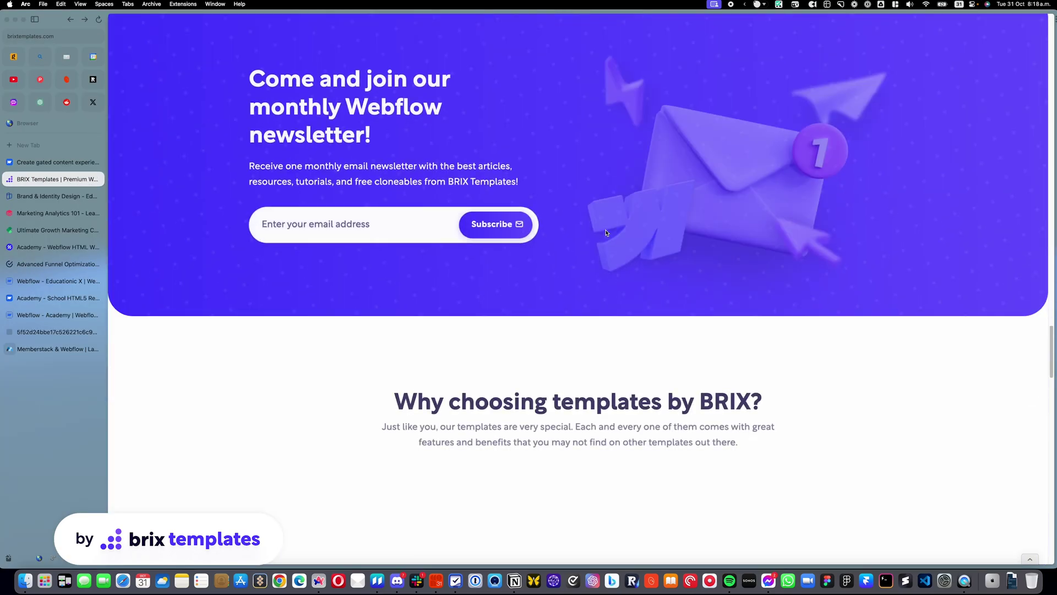
scroll(606, 233, down, 15)
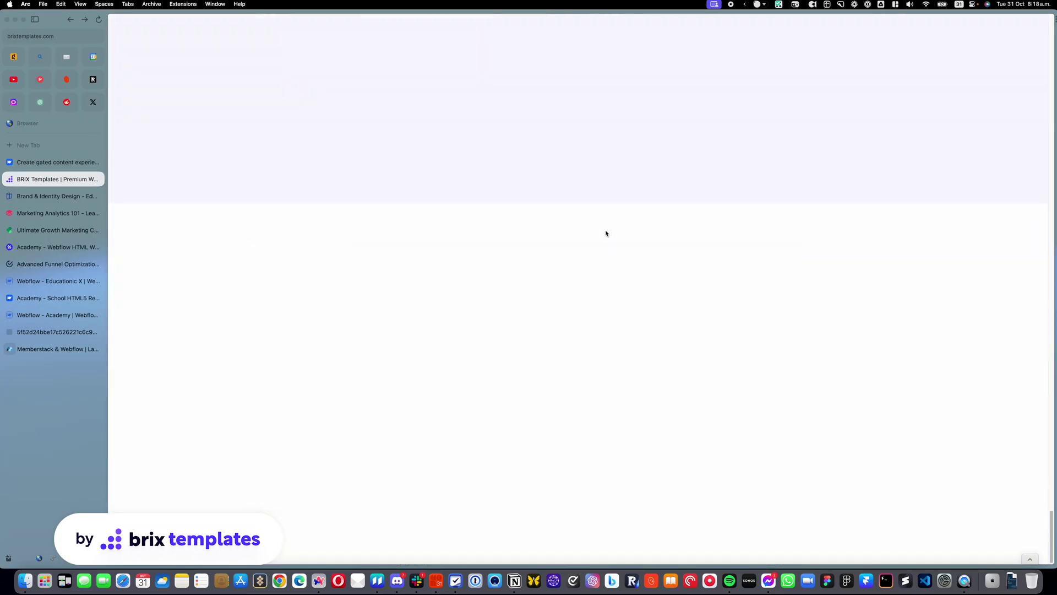